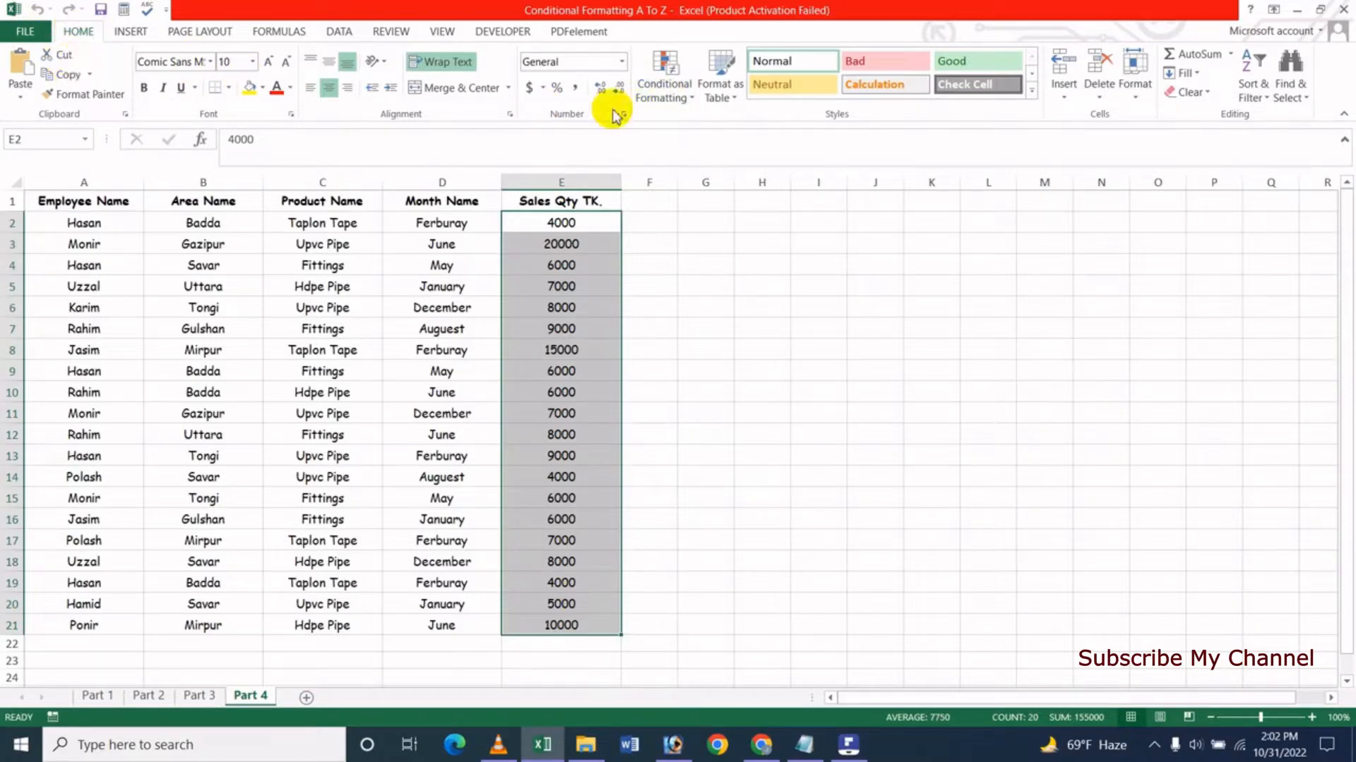
# - Apply the Green - Yellow - Red color scale to the Sales Qty values in E2:E21
pyautogui.click(692, 106)
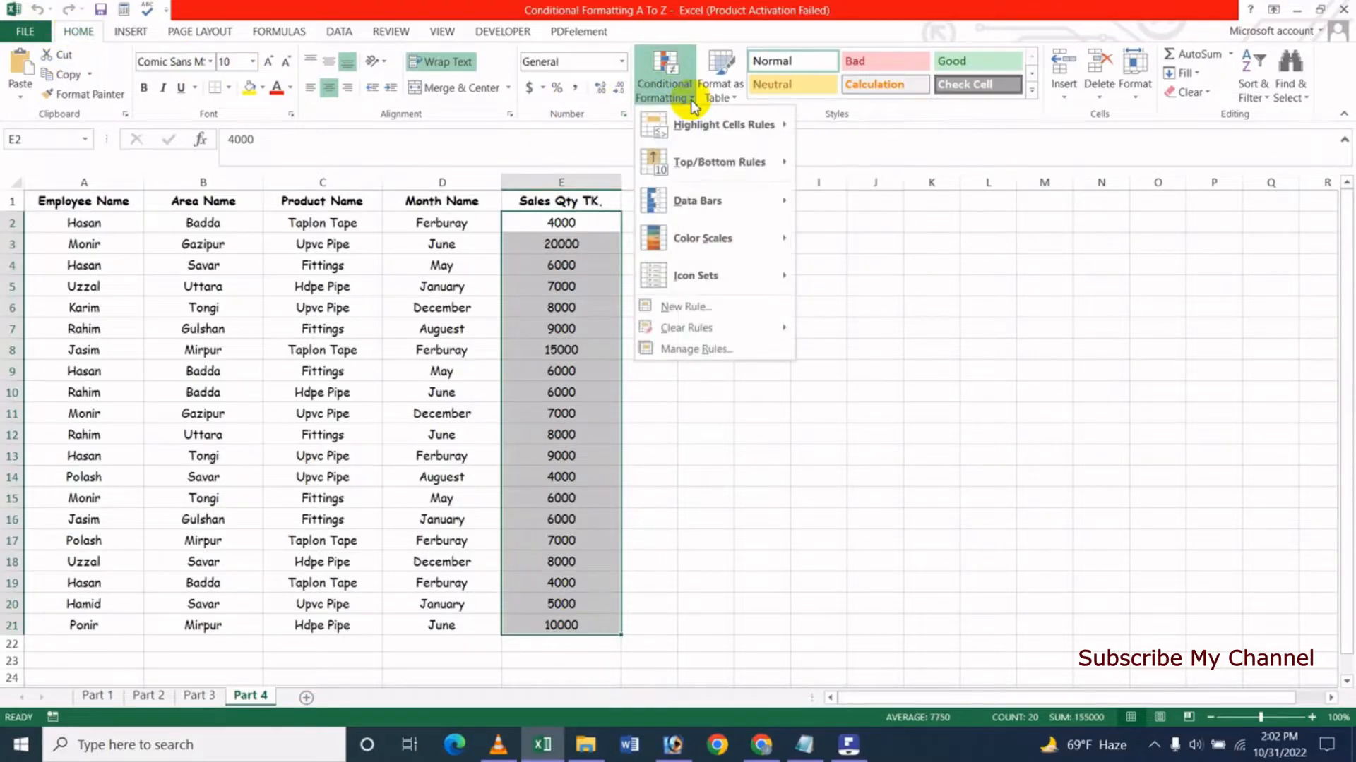
pyautogui.moveTo(722, 247)
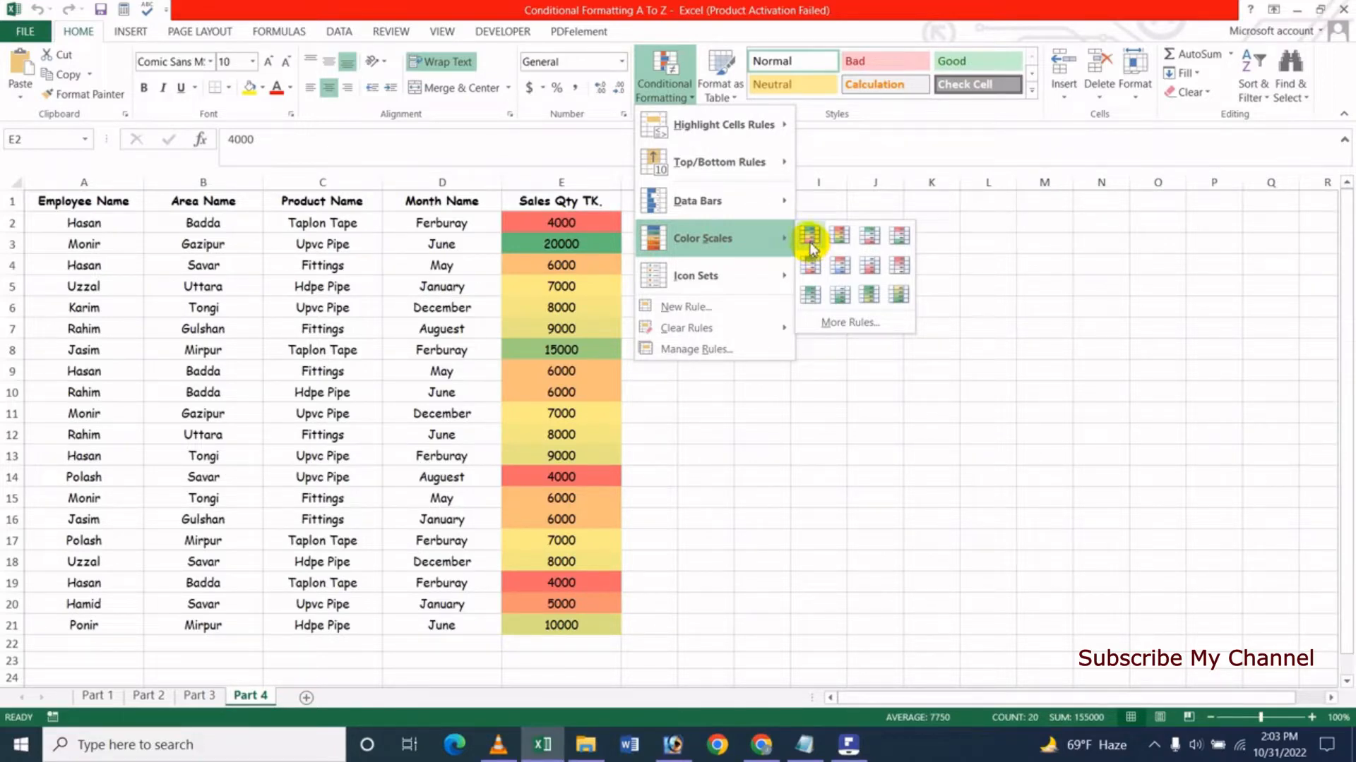
pyautogui.click(806, 238)
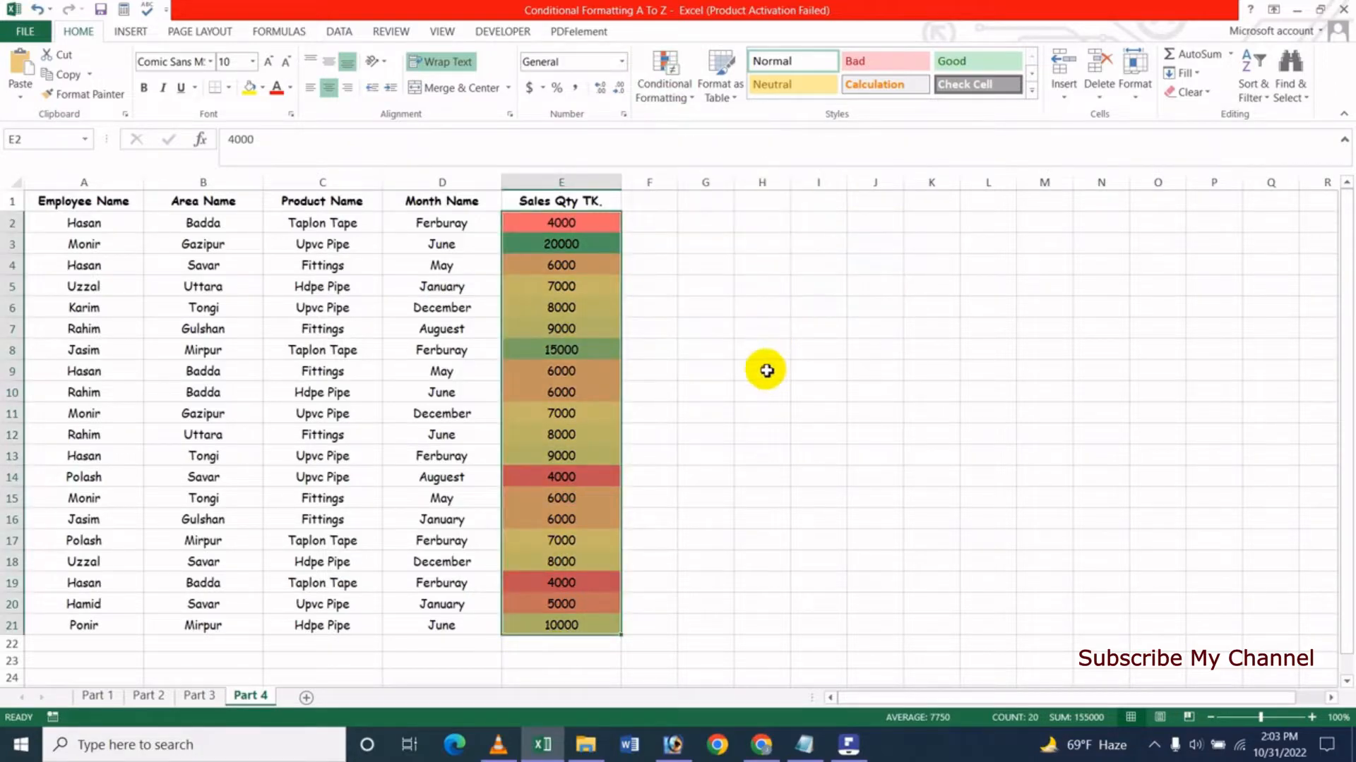
pyautogui.click(765, 370)
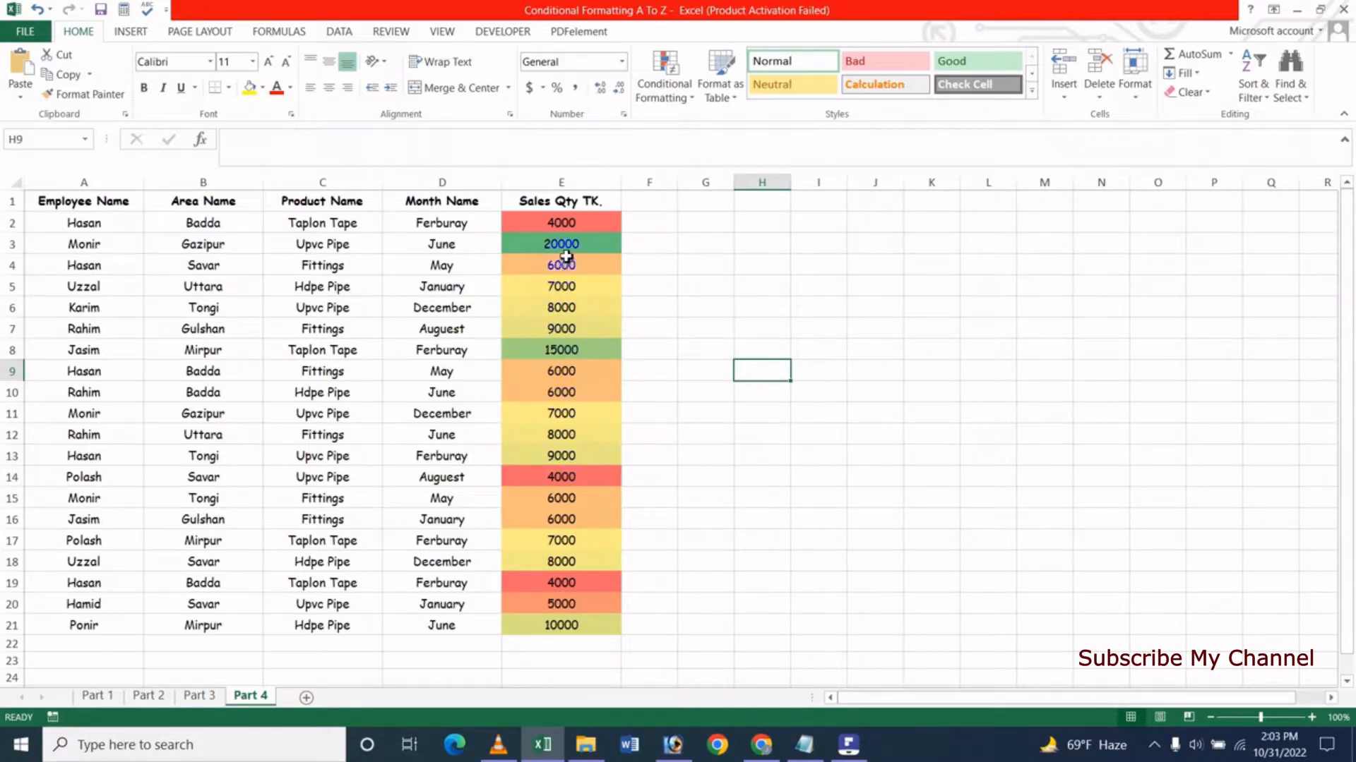
# - Change the sales quantity in cell E8 to 5000 to test the color scale
pyautogui.click(555, 351)
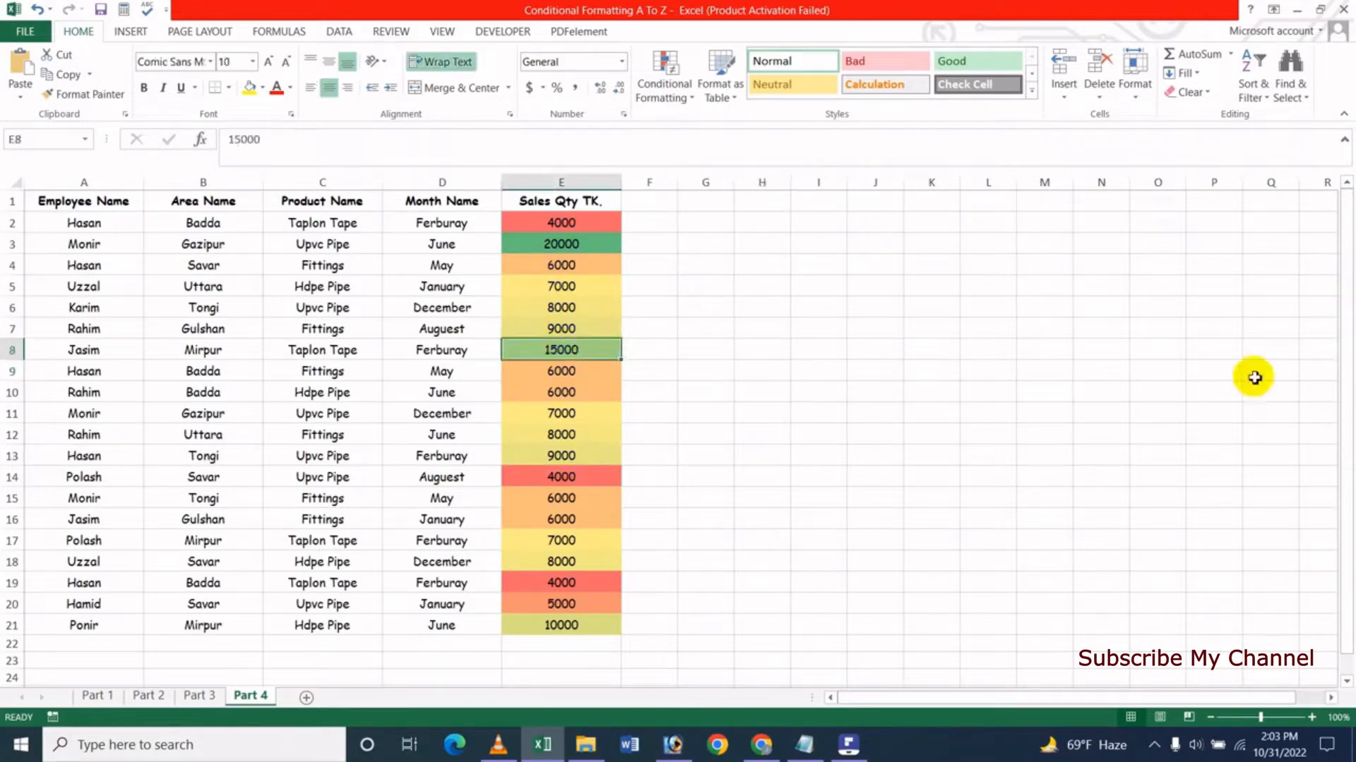
pyautogui.write('5000')
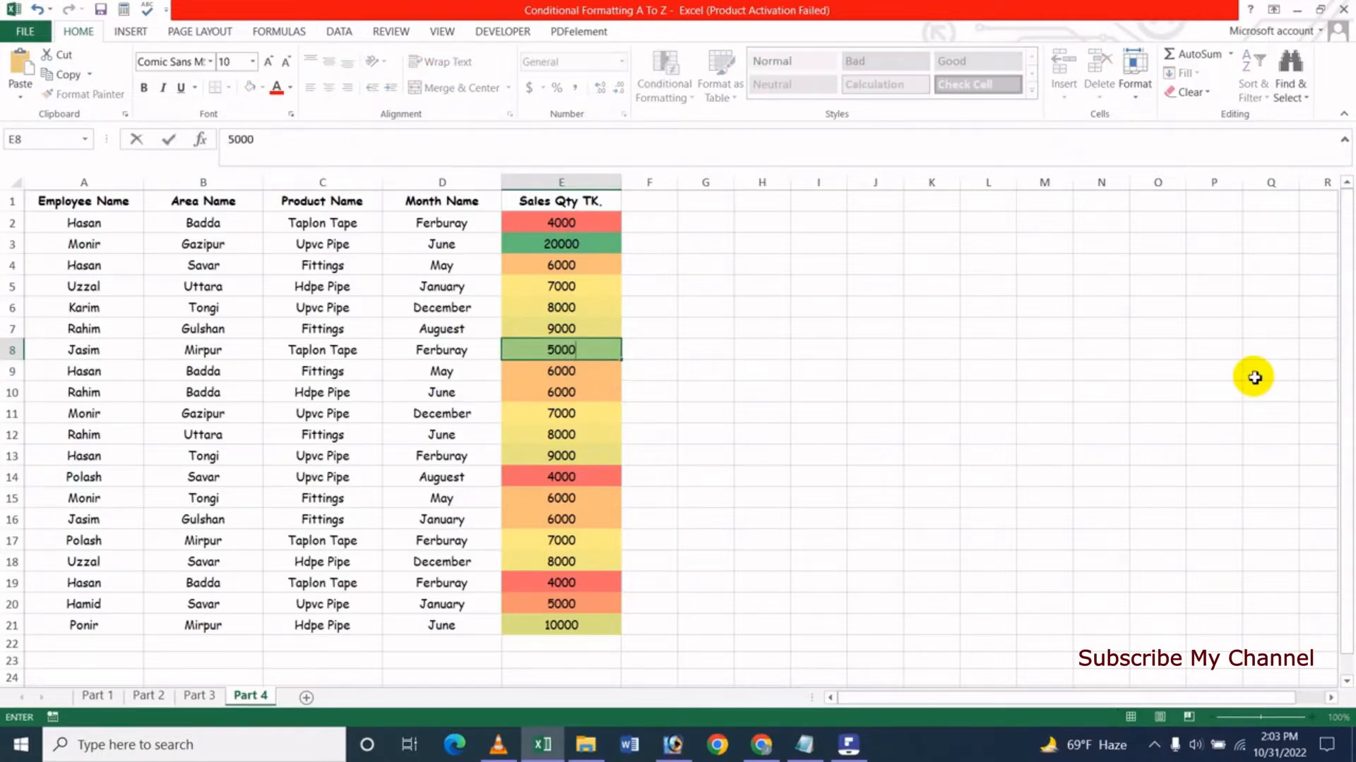
pyautogui.press('Return')
pyautogui.press('Up')
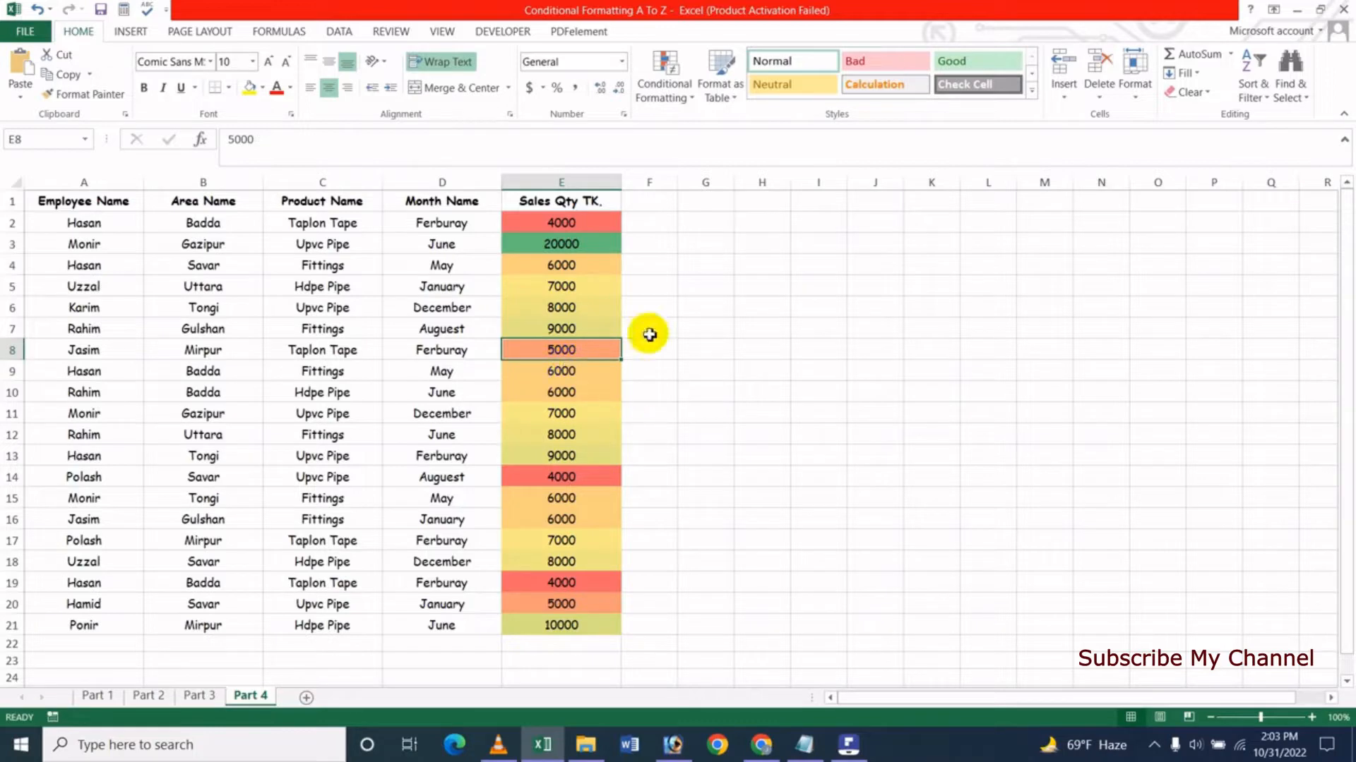
# - Change the sales quantity in cell E3 to 4000 and reselect that cell
pyautogui.click(578, 247)
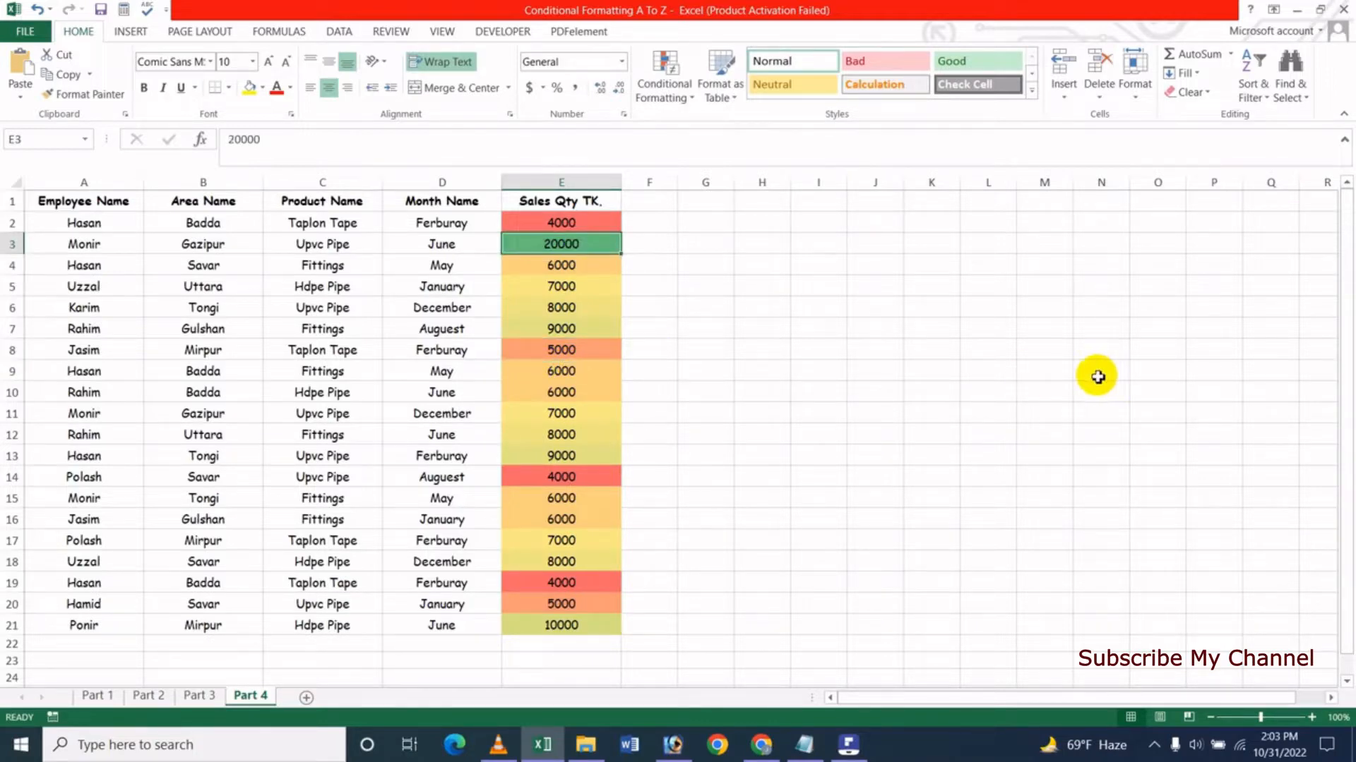
pyautogui.click(591, 308)
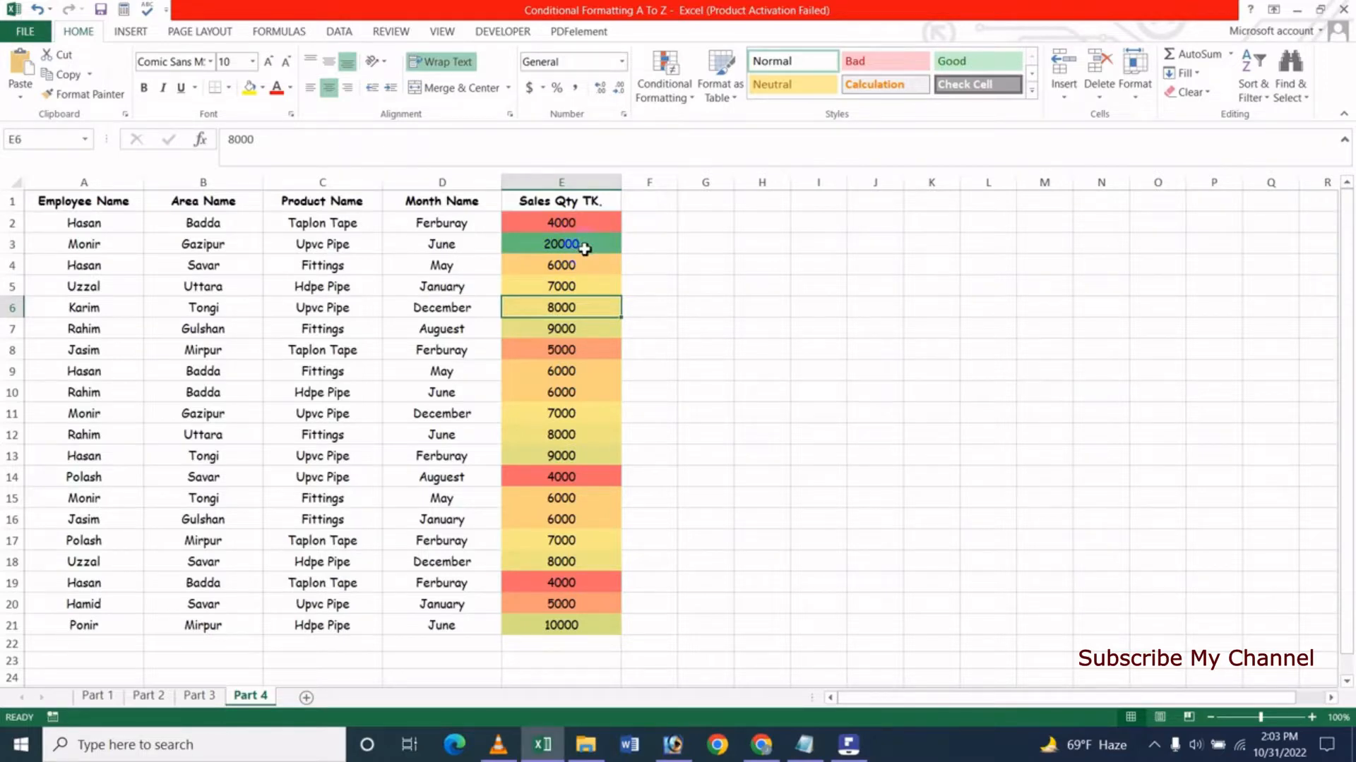
pyautogui.click(585, 248)
pyautogui.write('4000')
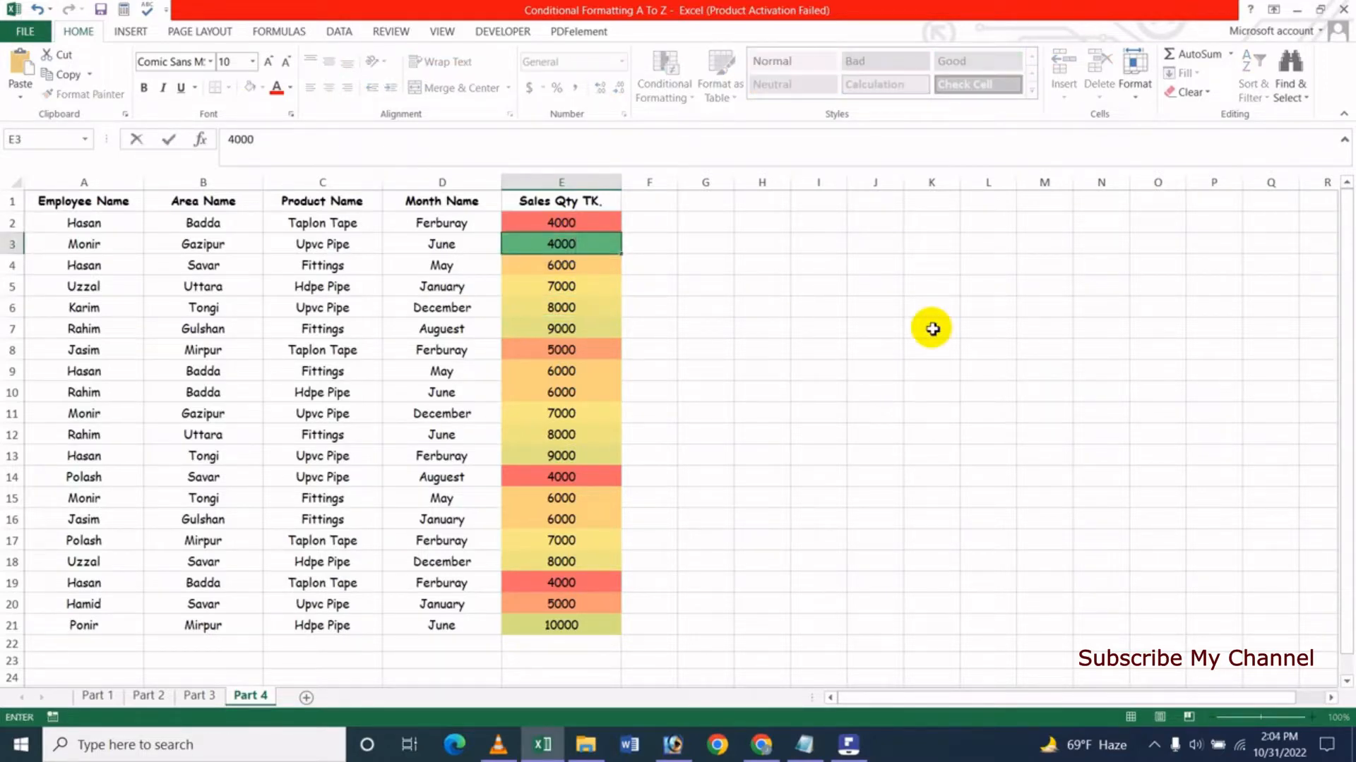
pyautogui.press('Return')
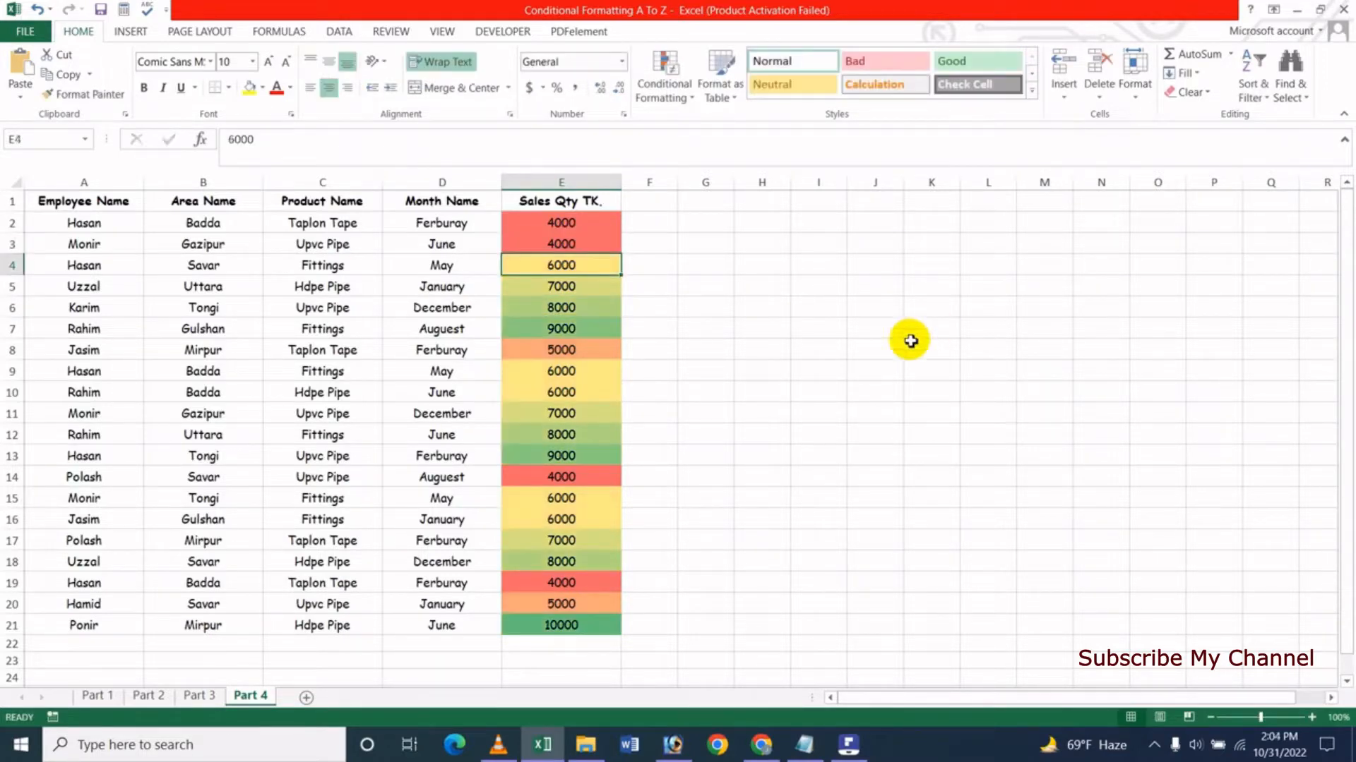
pyautogui.click(559, 249)
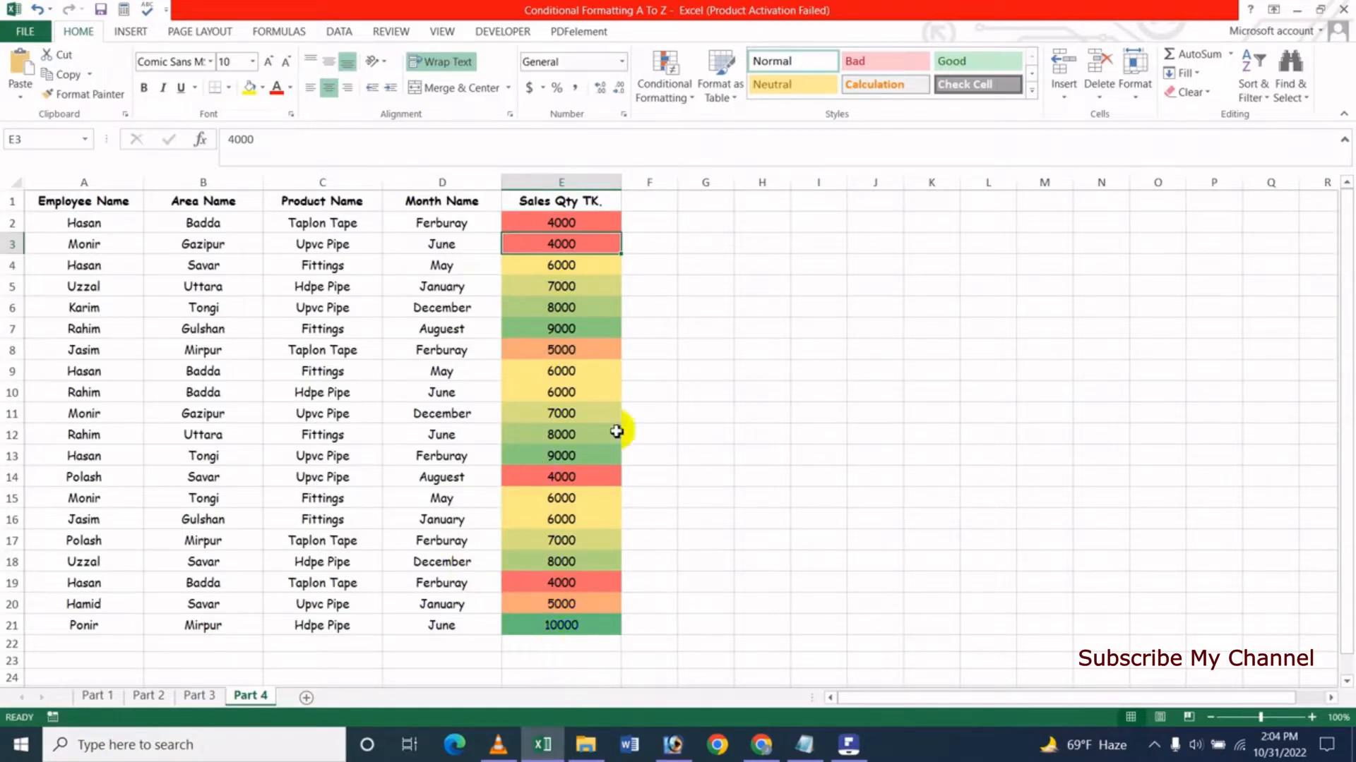
# - Change the sales quantity in cell E10 to 35000 and reselect that cell
pyautogui.click(560, 394)
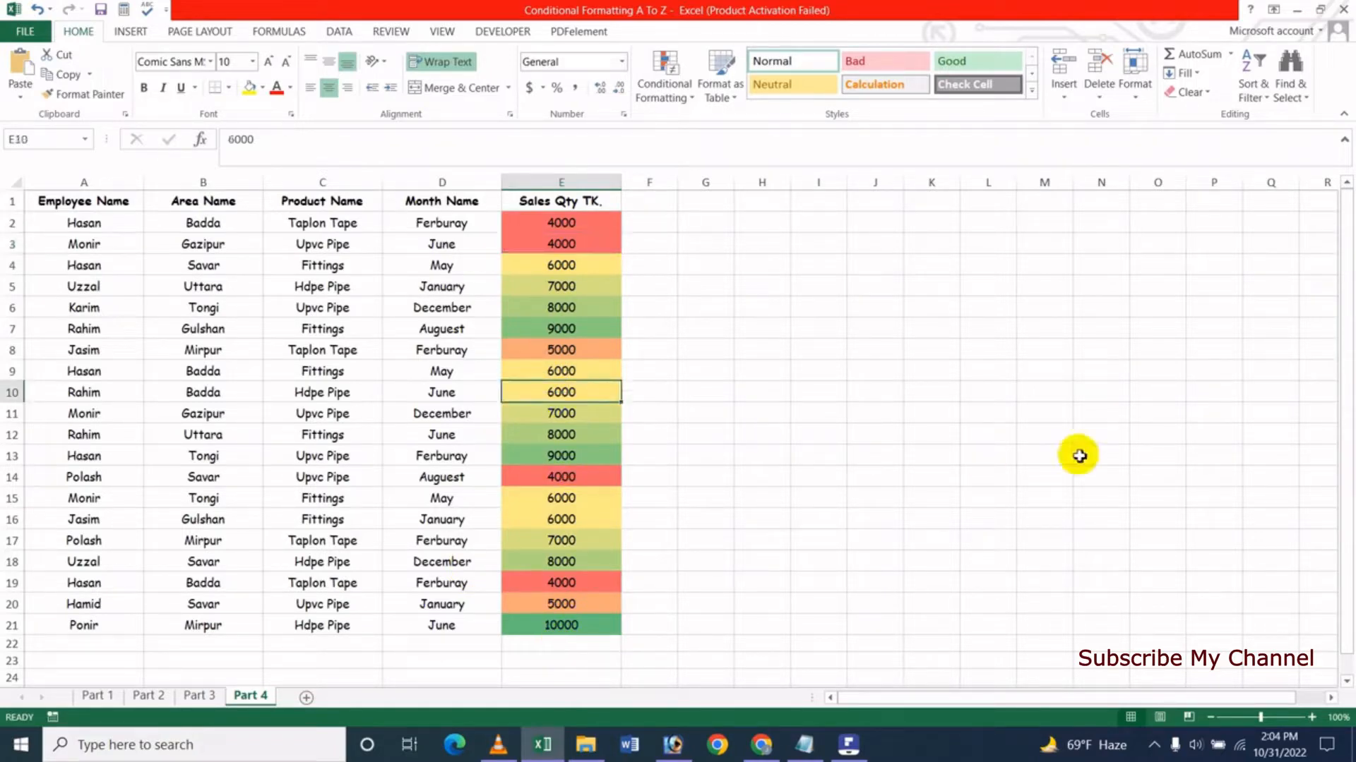
pyautogui.write('35000')
pyautogui.press('Return')
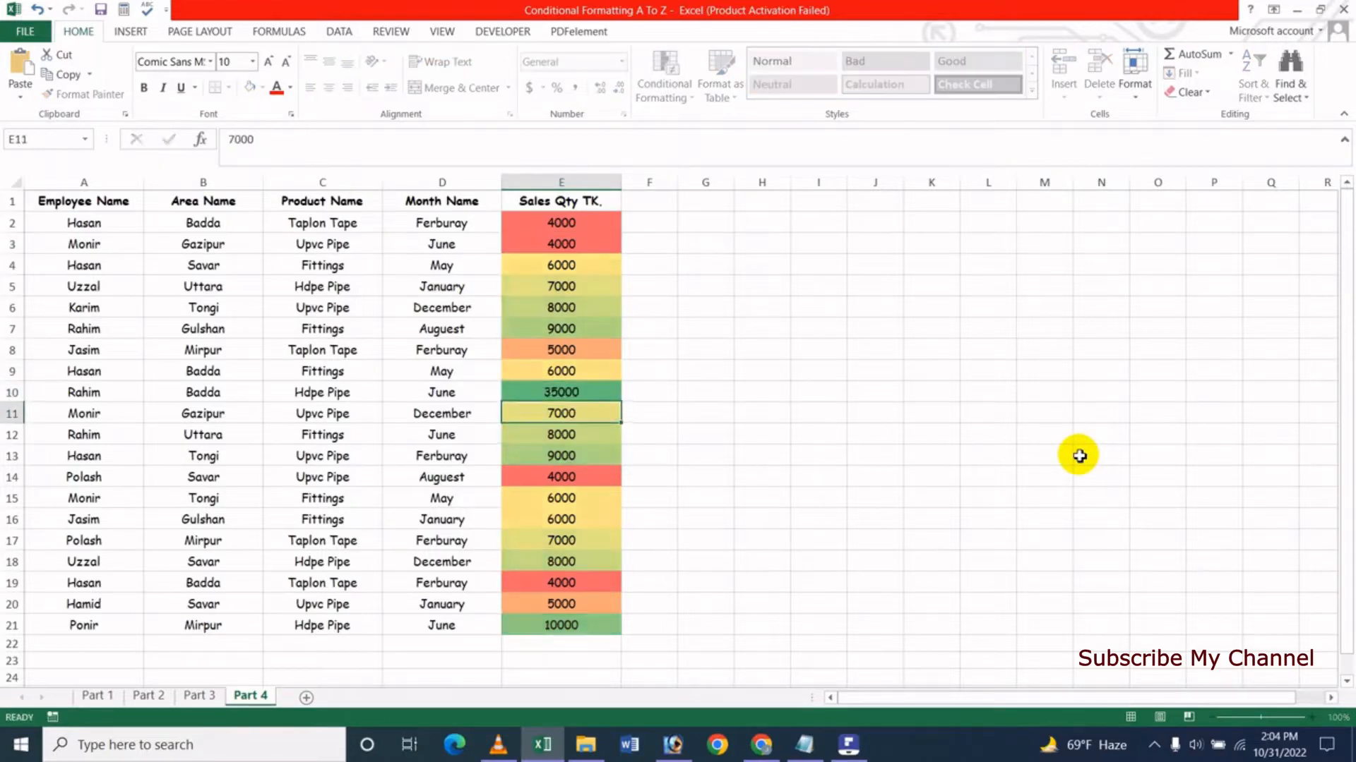
pyautogui.click(576, 400)
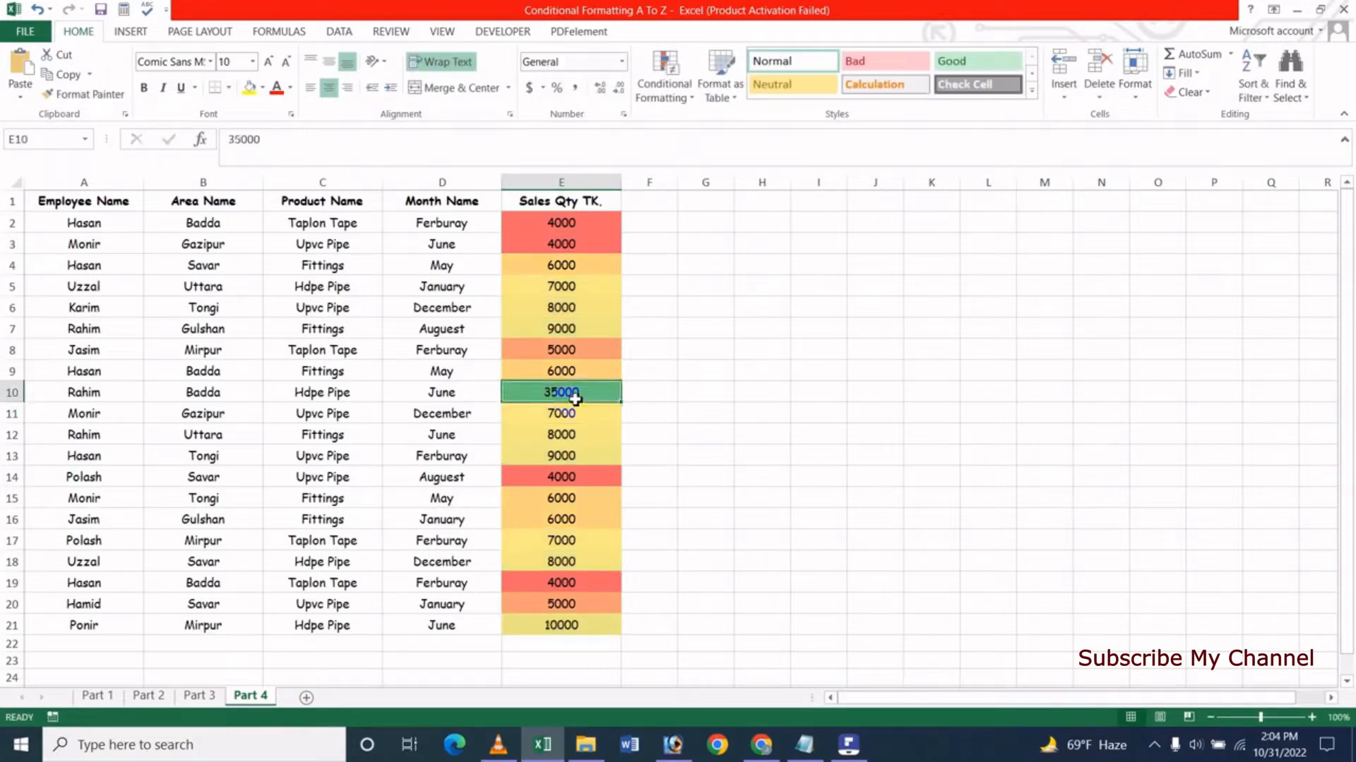
# - Change the sales quantity in cell E5 to 3000
pyautogui.click(563, 287)
pyautogui.write('3000')
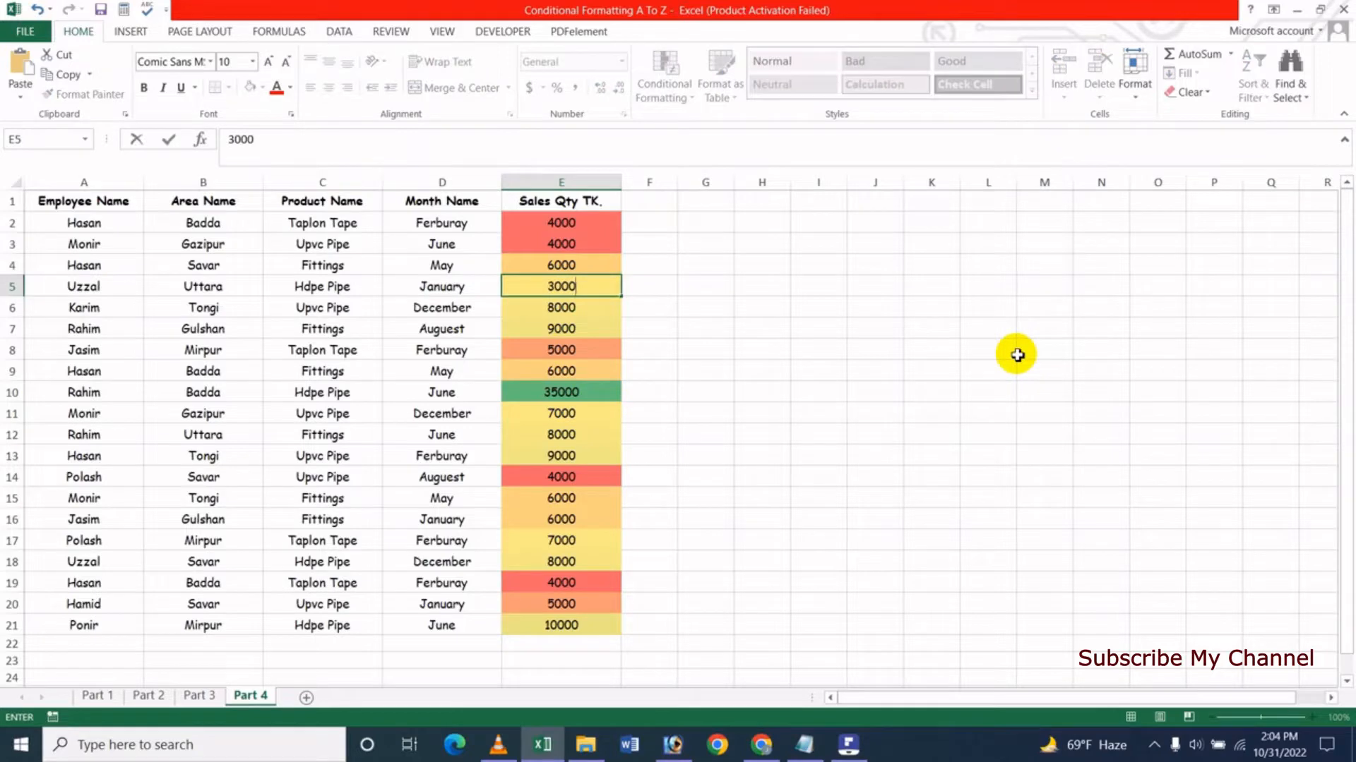
pyautogui.press('Return')
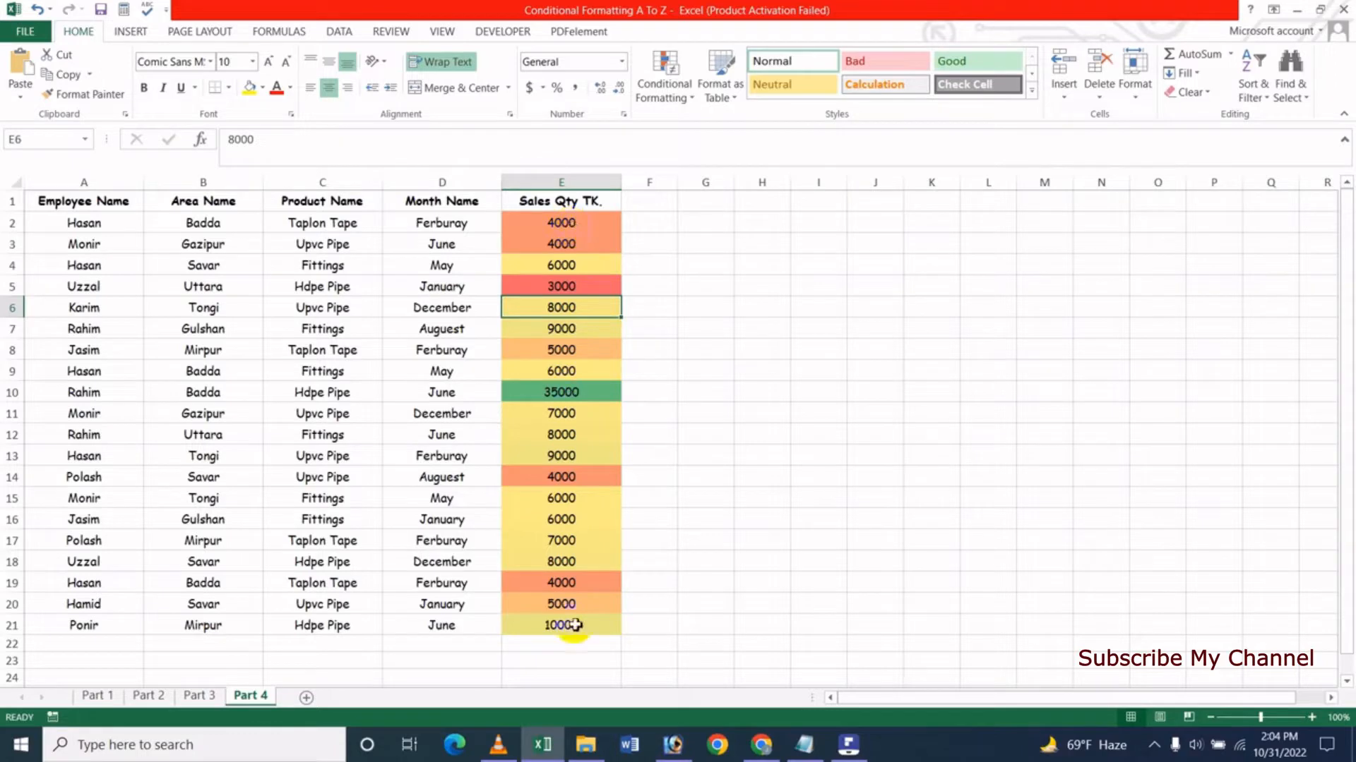
# - Clear the conditional formatting rules from the Sales Qty cells E2:E21 only
pyautogui.moveTo(584, 226); pyautogui.dragTo(590, 621)
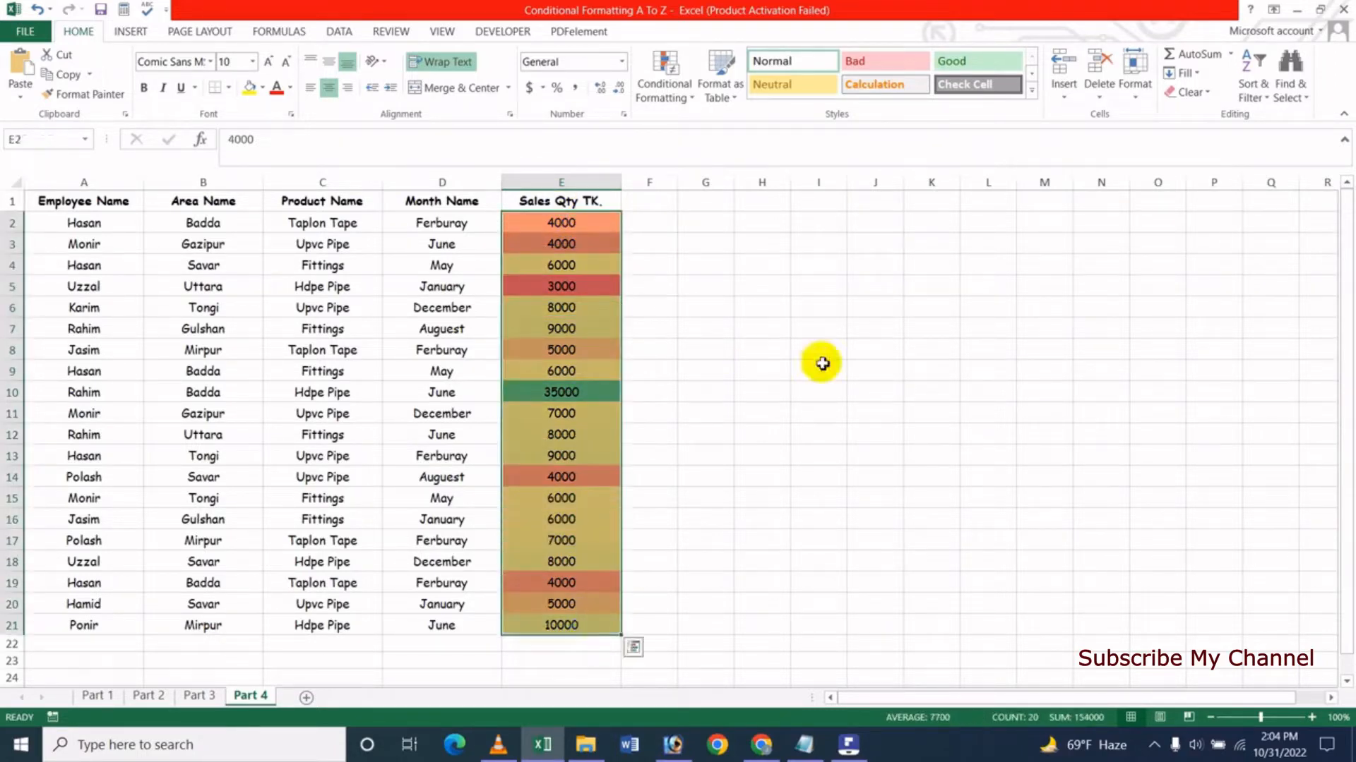
pyautogui.click(676, 95)
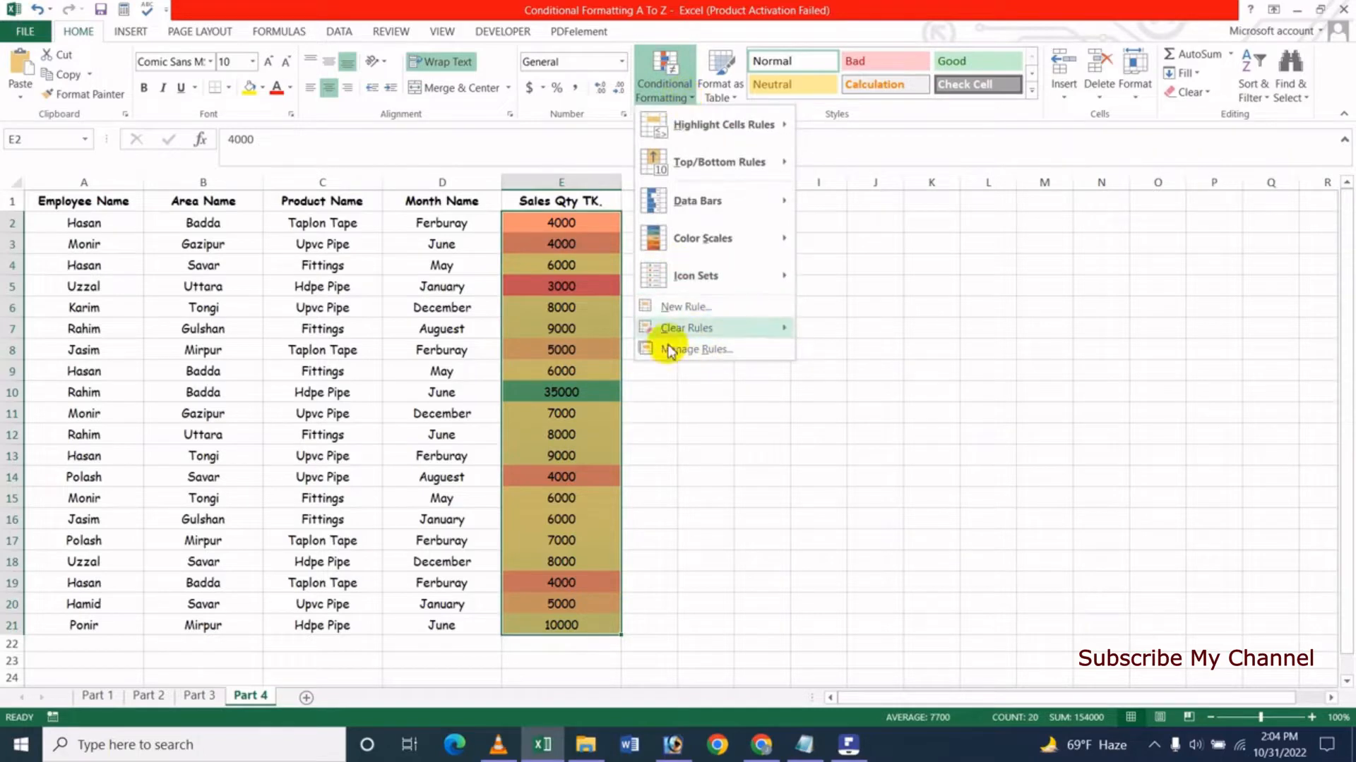
pyautogui.moveTo(682, 334)
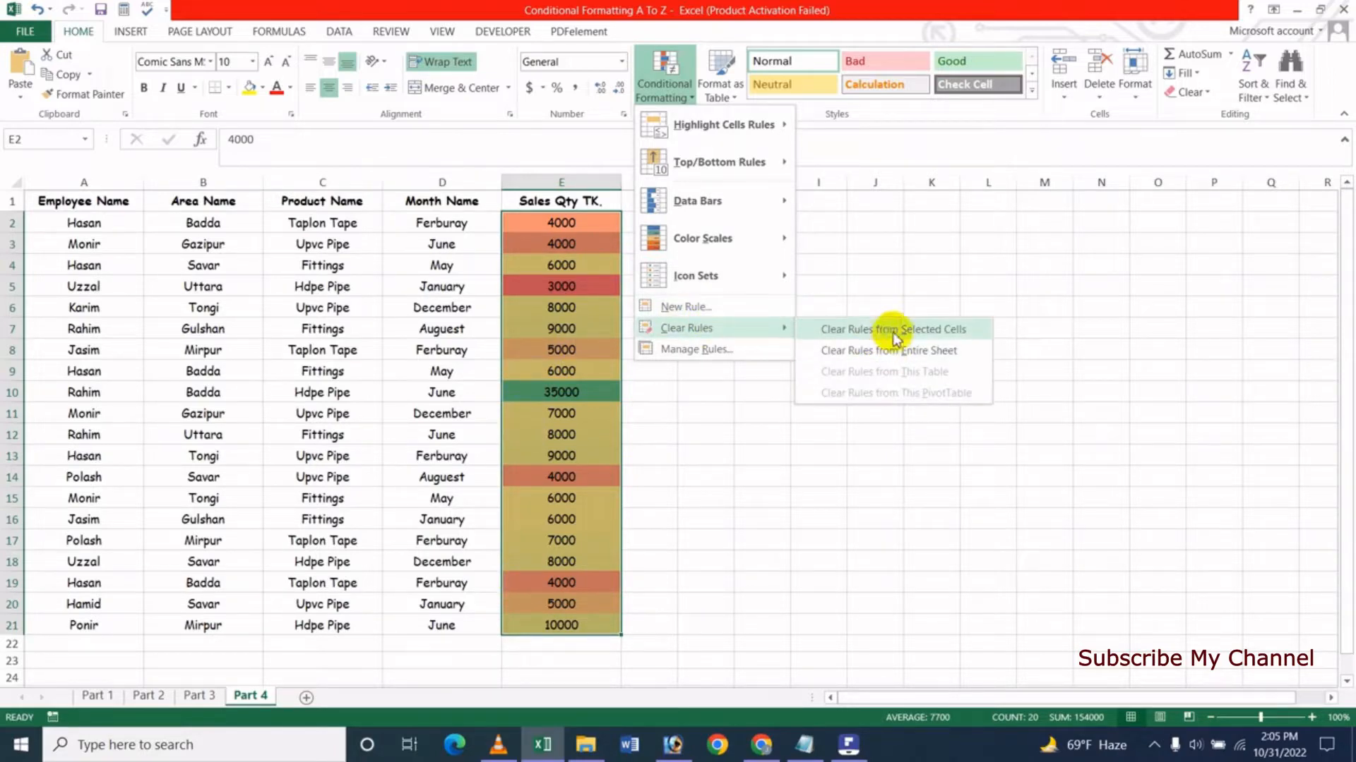
pyautogui.click(898, 331)
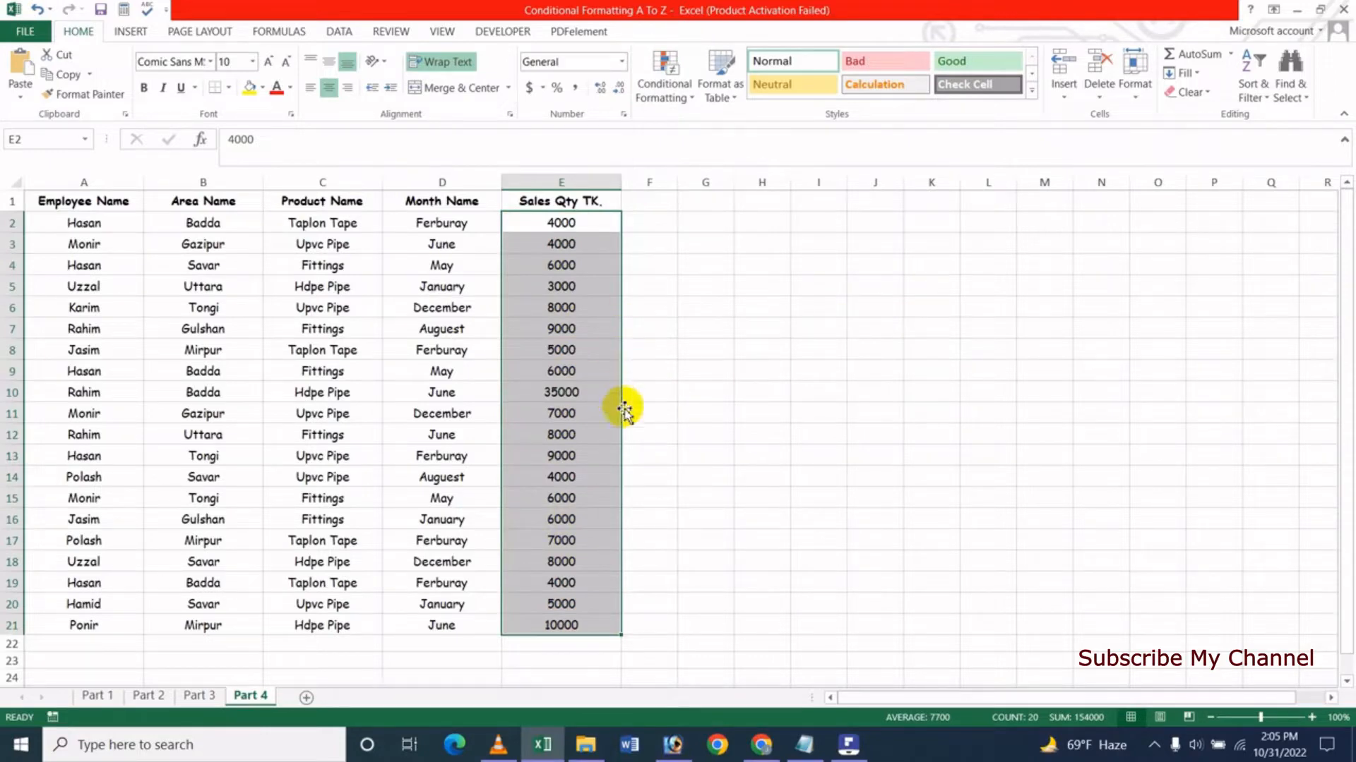
# - Apply the Green - White - Red color scale to the Sales Qty cells E2:E21
pyautogui.click(667, 105)
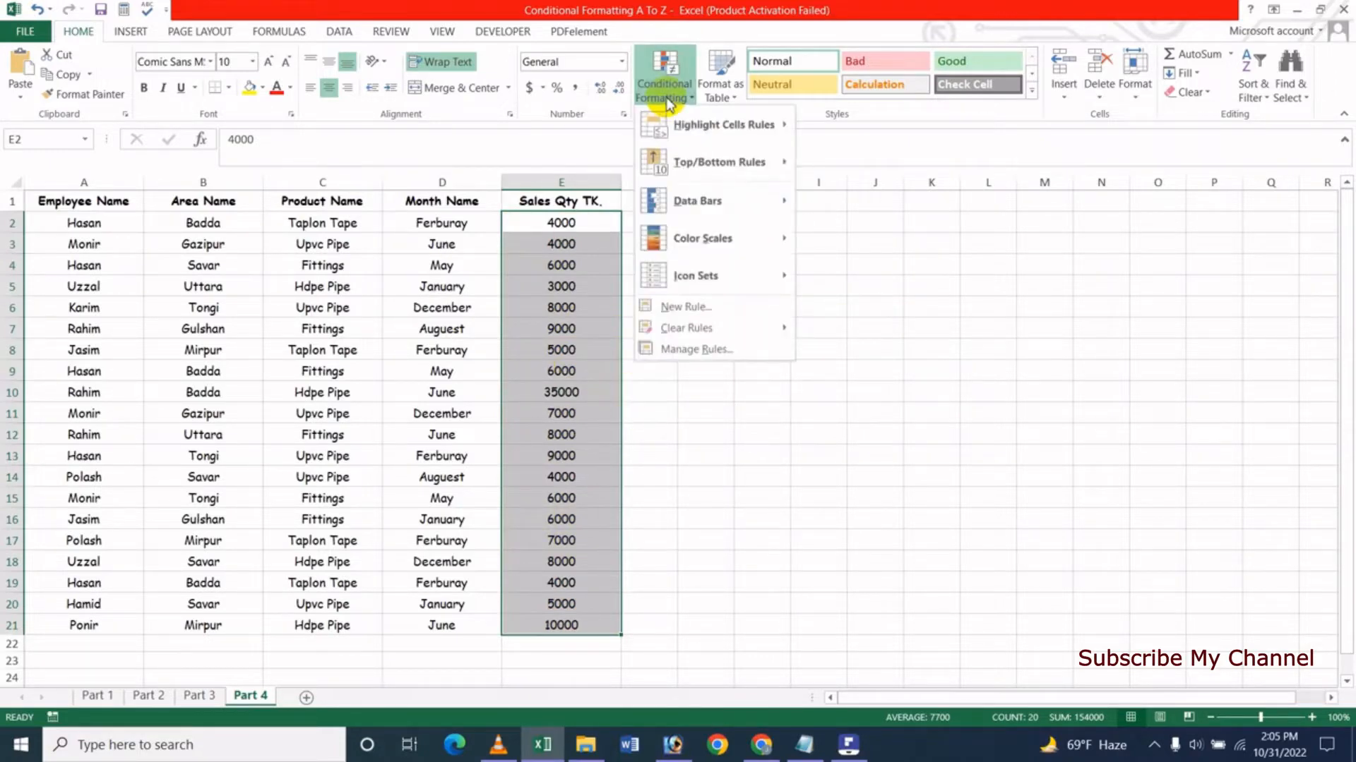
pyautogui.moveTo(755, 243)
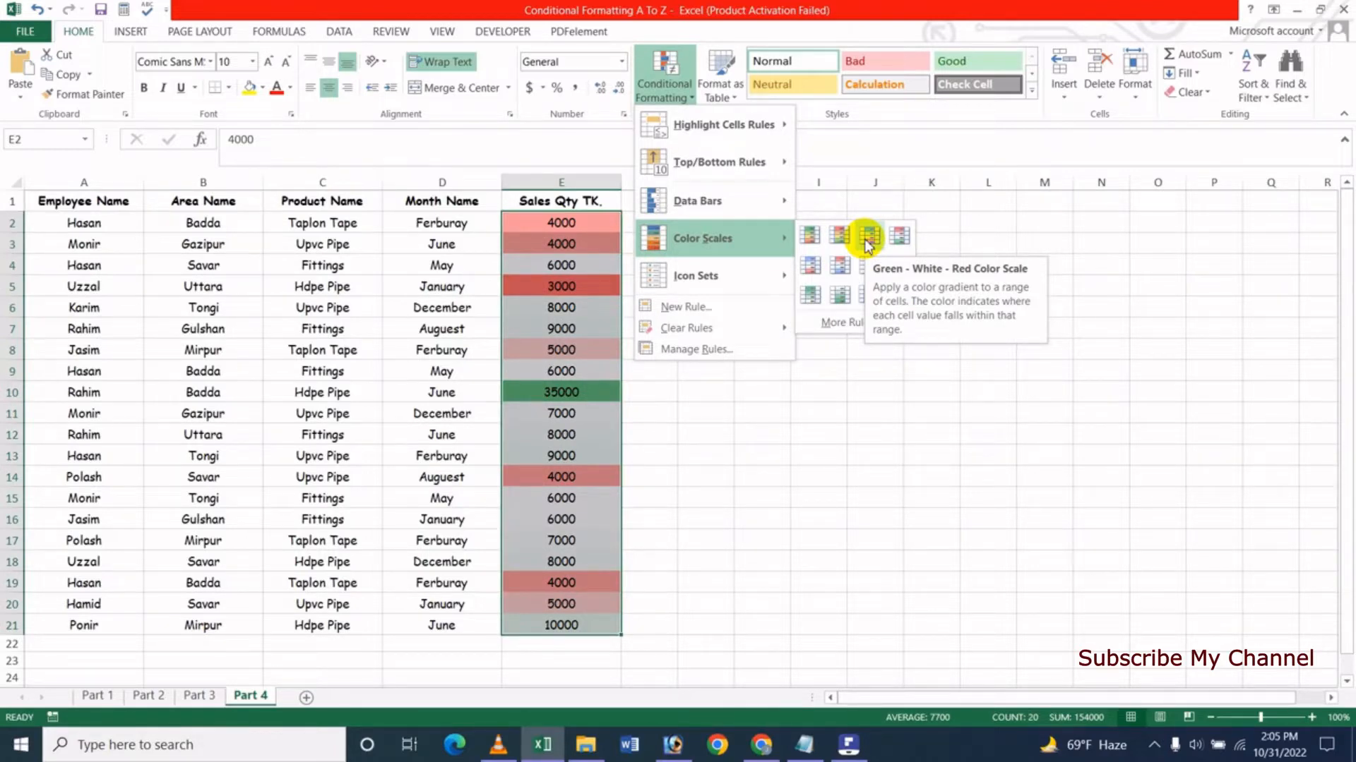
pyautogui.click(868, 237)
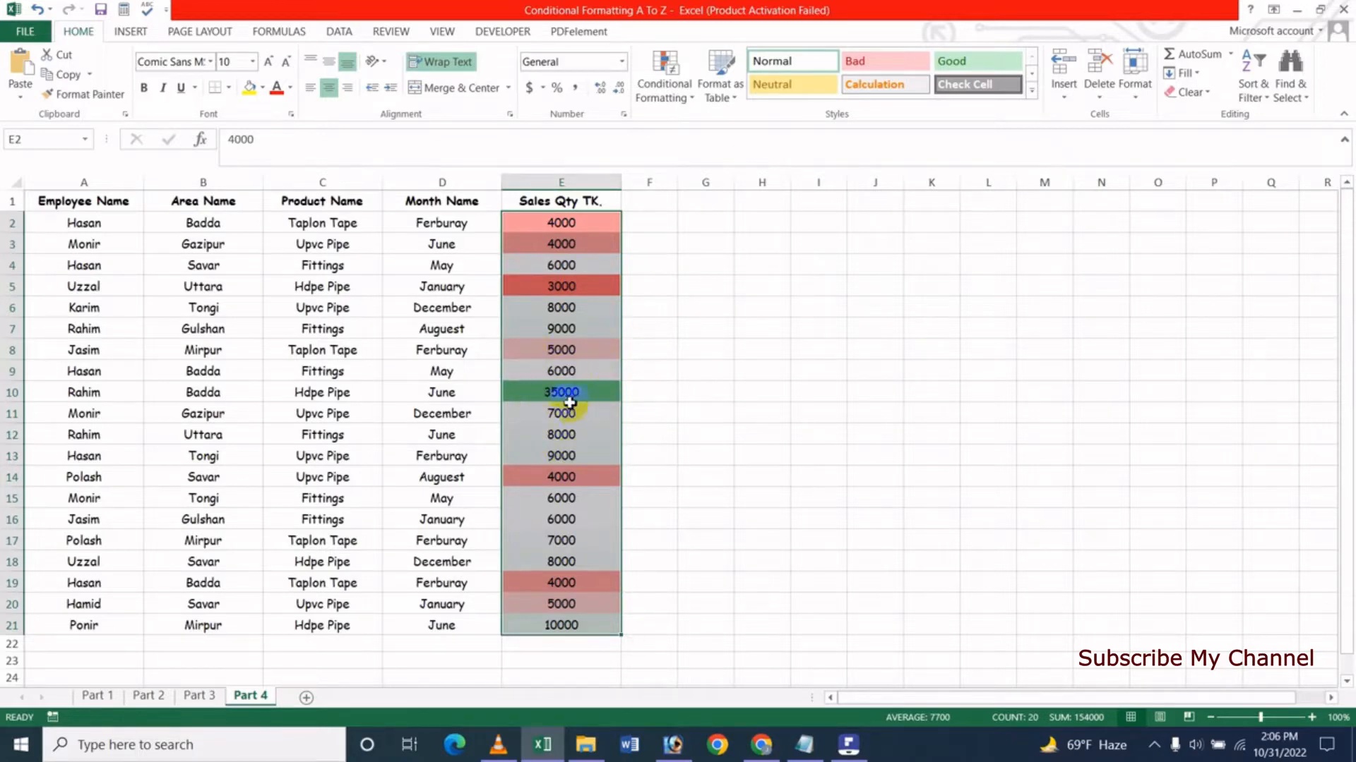
# - Change the sales quantity in cell E10 to 3500 and reselect that cell
pyautogui.click(550, 392)
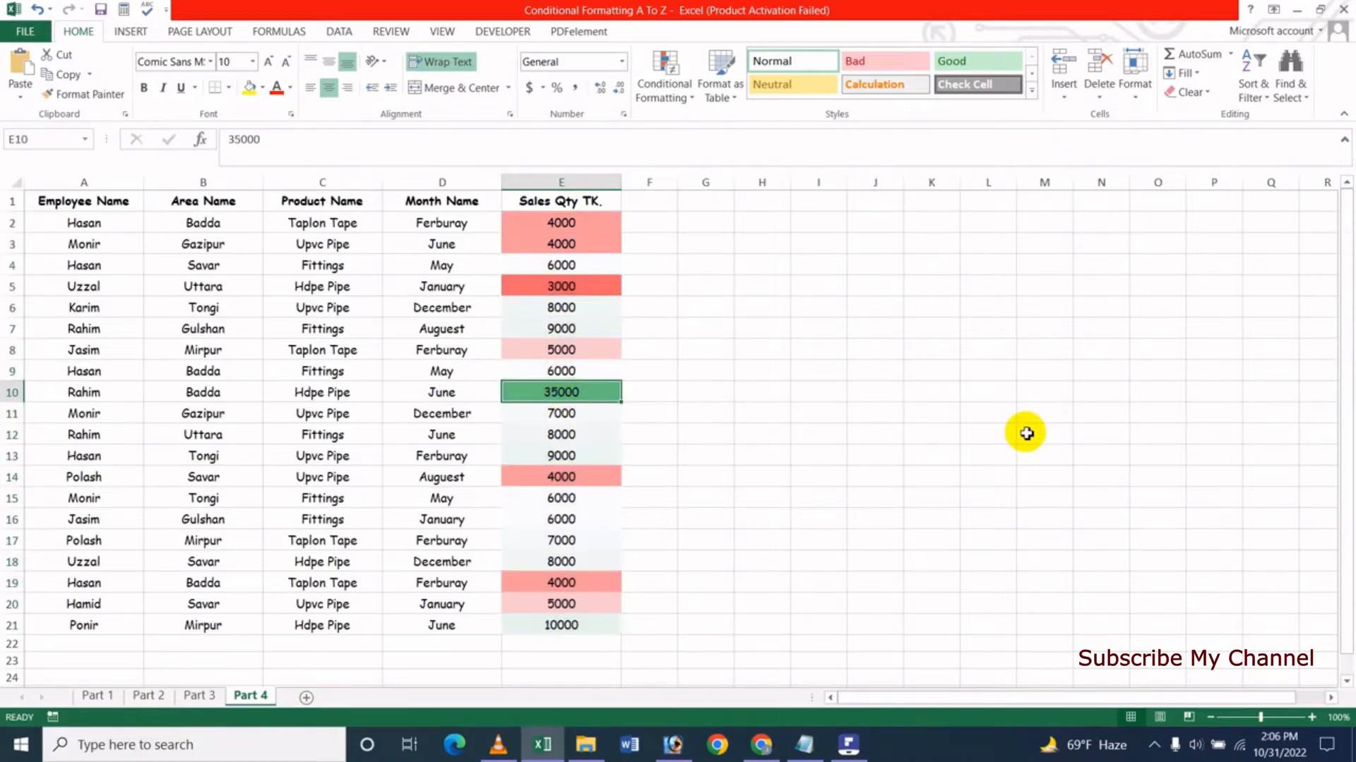
pyautogui.write('3500')
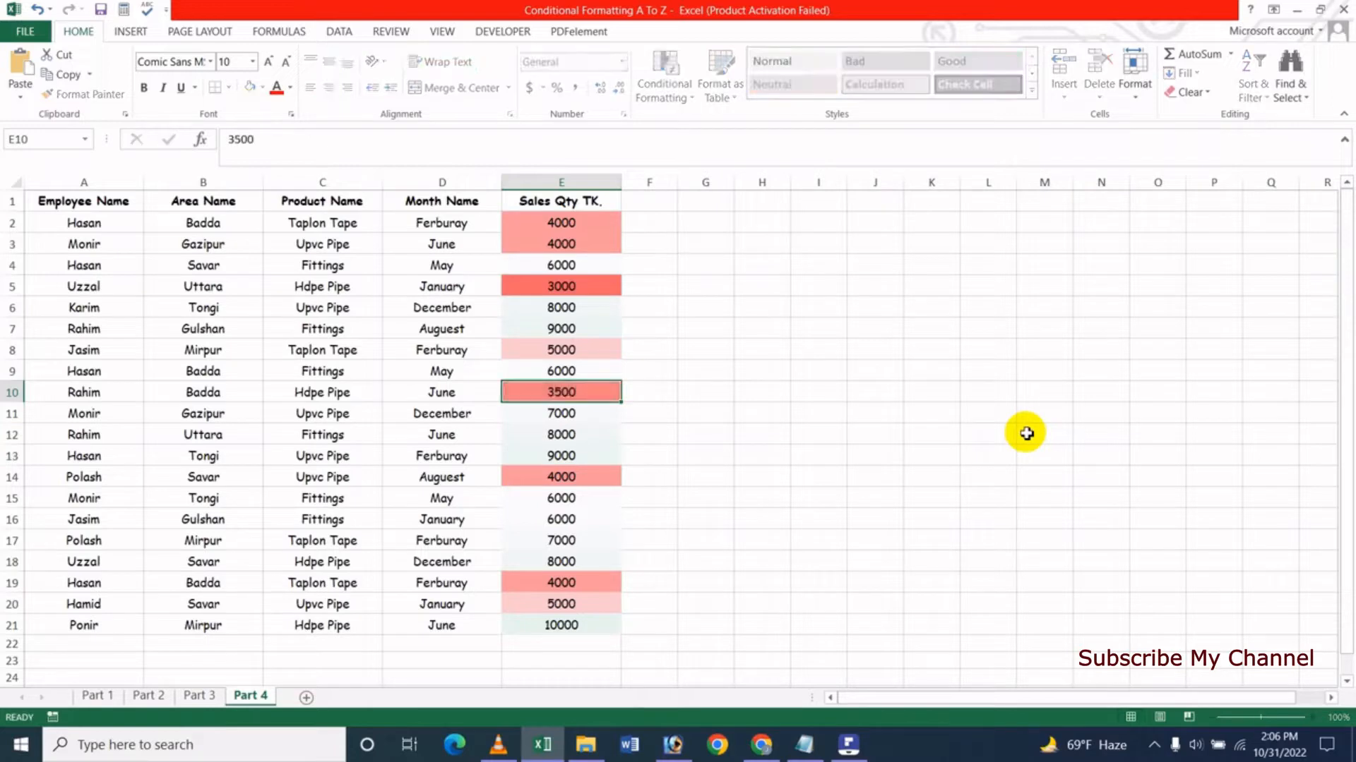
pyautogui.press('Return')
pyautogui.press('Up')
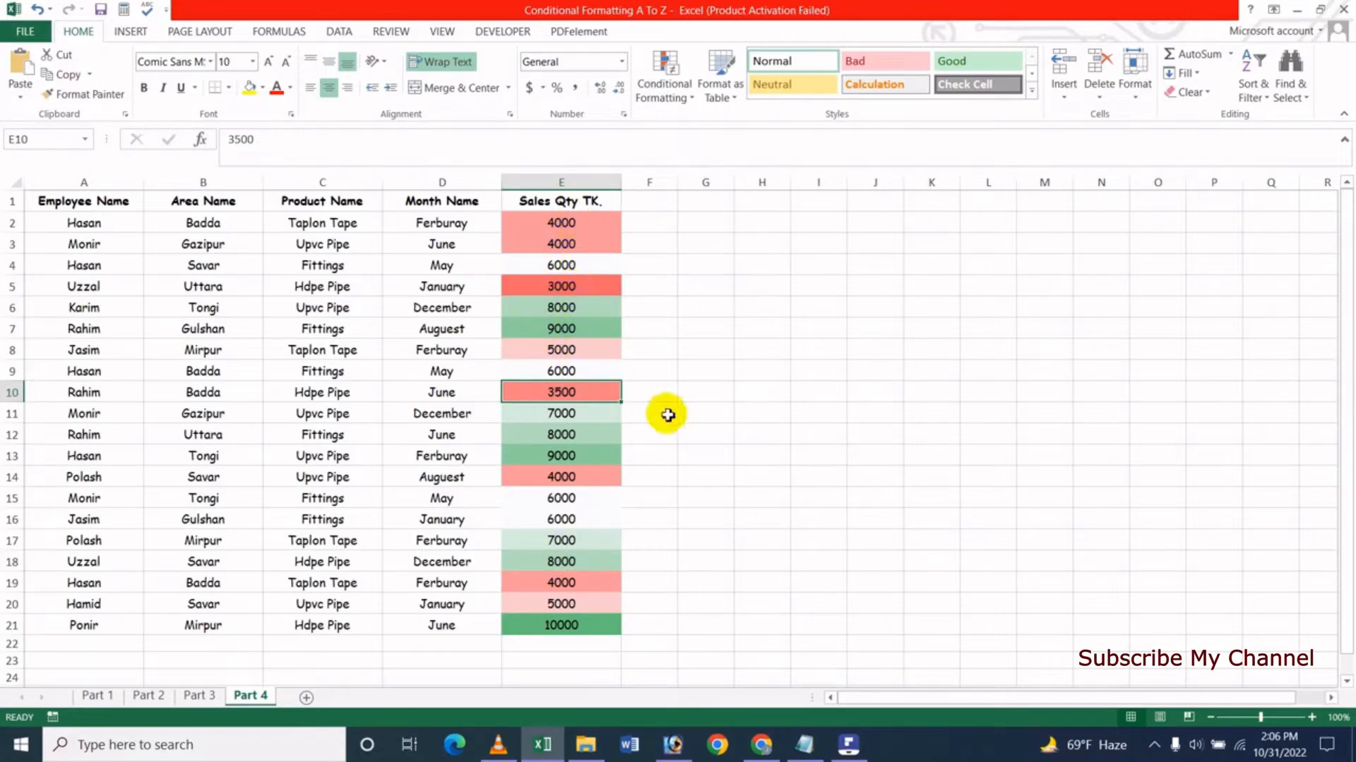
# - Change the sales quantity in cell E15 to 25000 and reselect that cell
pyautogui.click(573, 501)
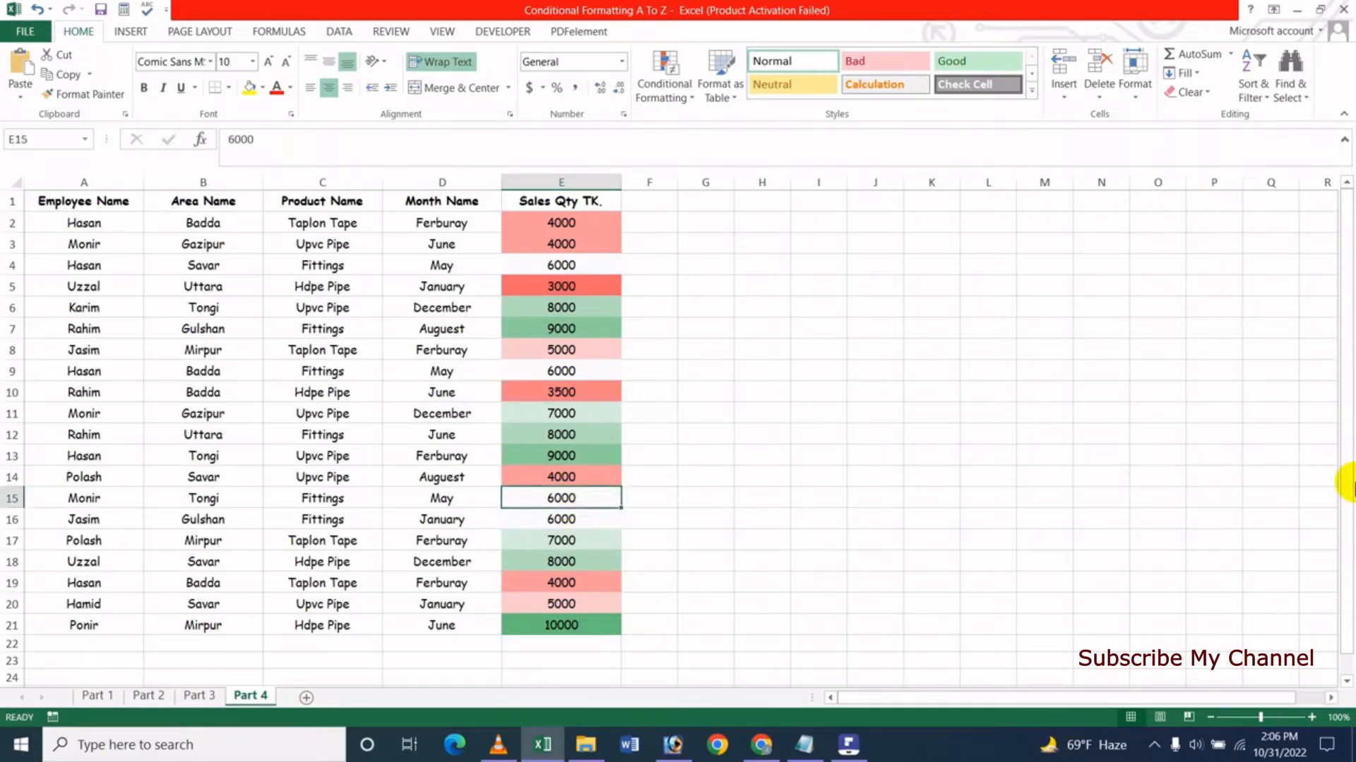
pyautogui.write('25')
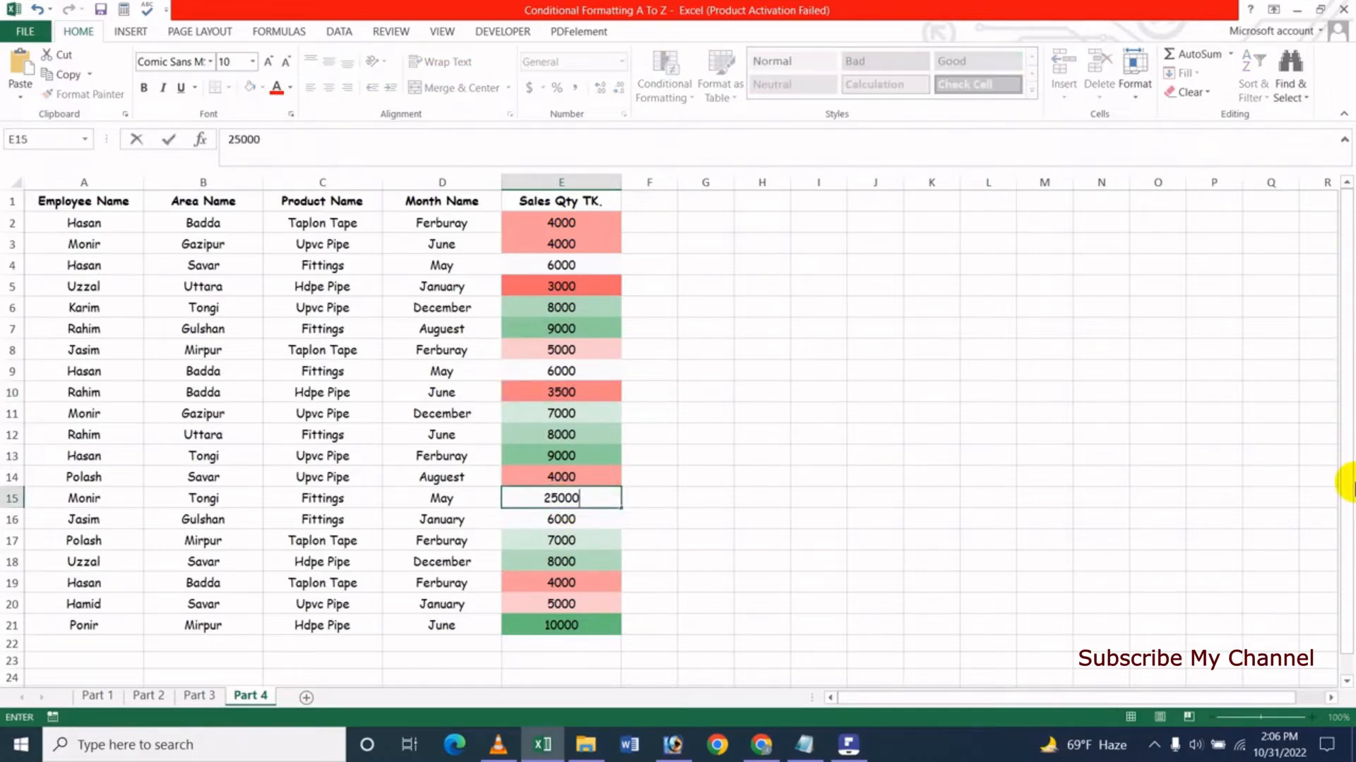
pyautogui.write('000')
pyautogui.press('Return')
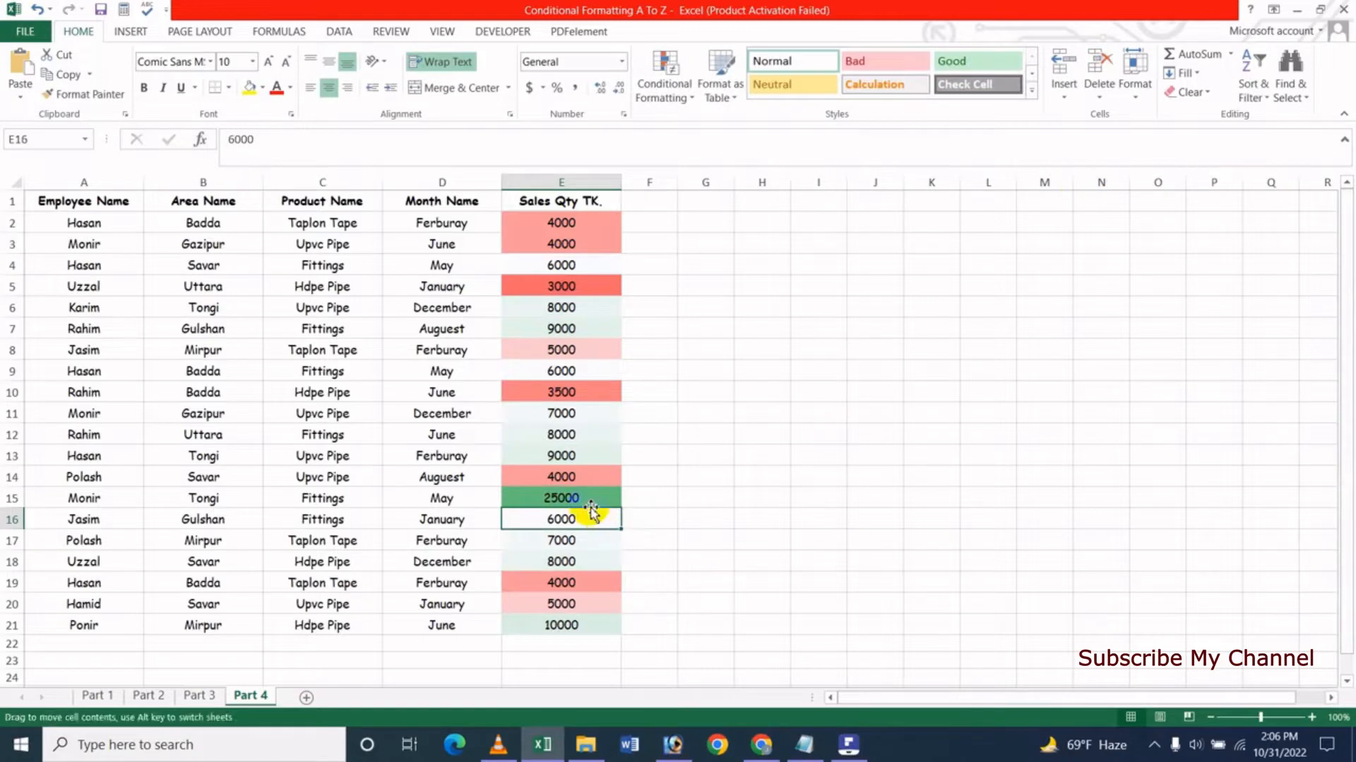
pyautogui.click(589, 500)
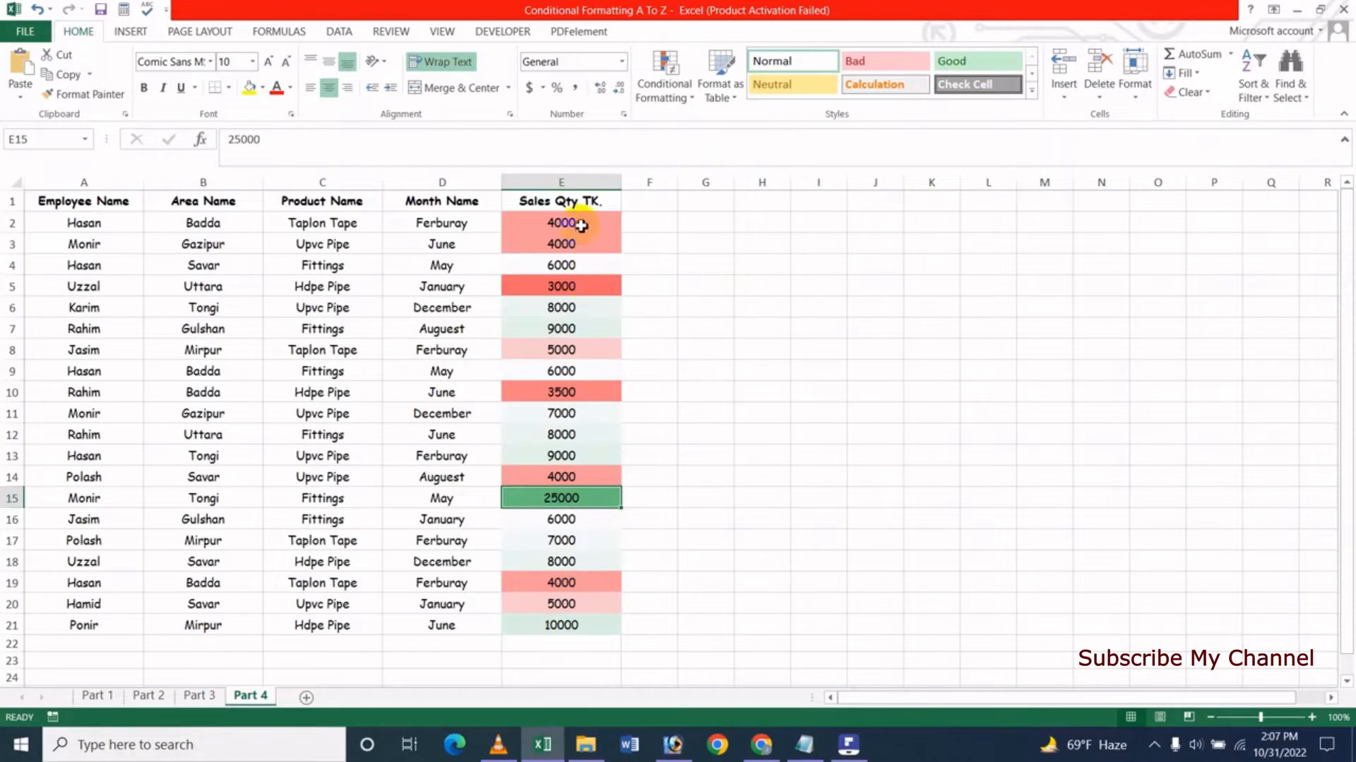
# - Apply the Green - White color scale to the Sales Qty cells E2:E21
pyautogui.moveTo(580, 225); pyautogui.dragTo(587, 623)
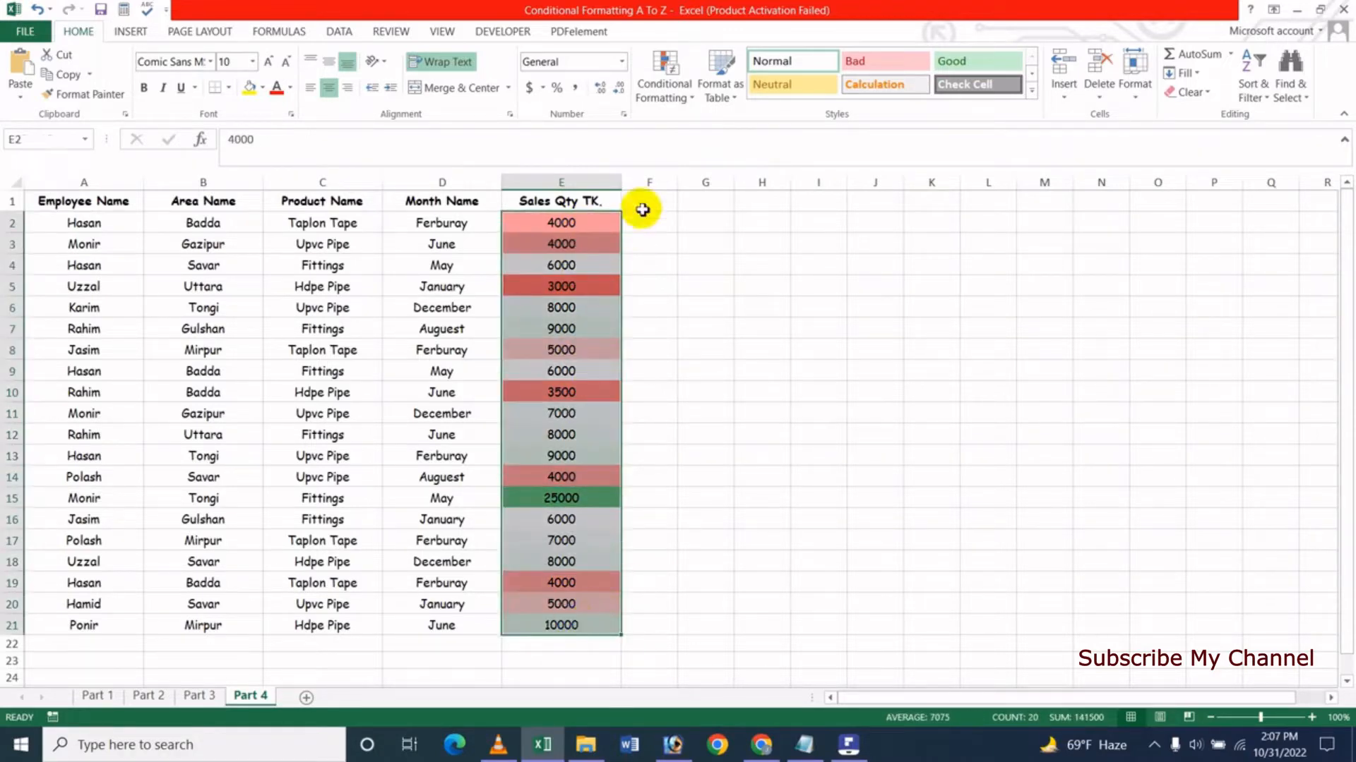
pyautogui.click(667, 91)
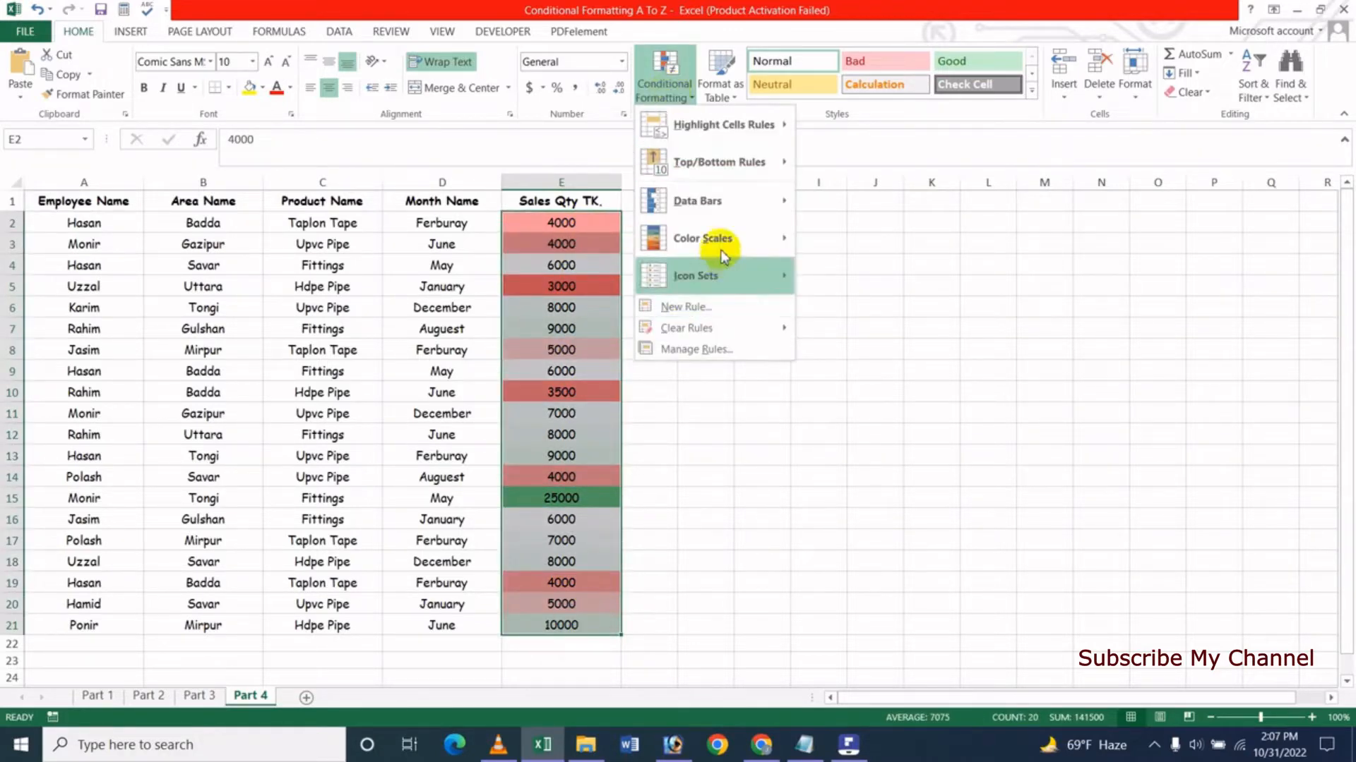
pyautogui.moveTo(722, 244)
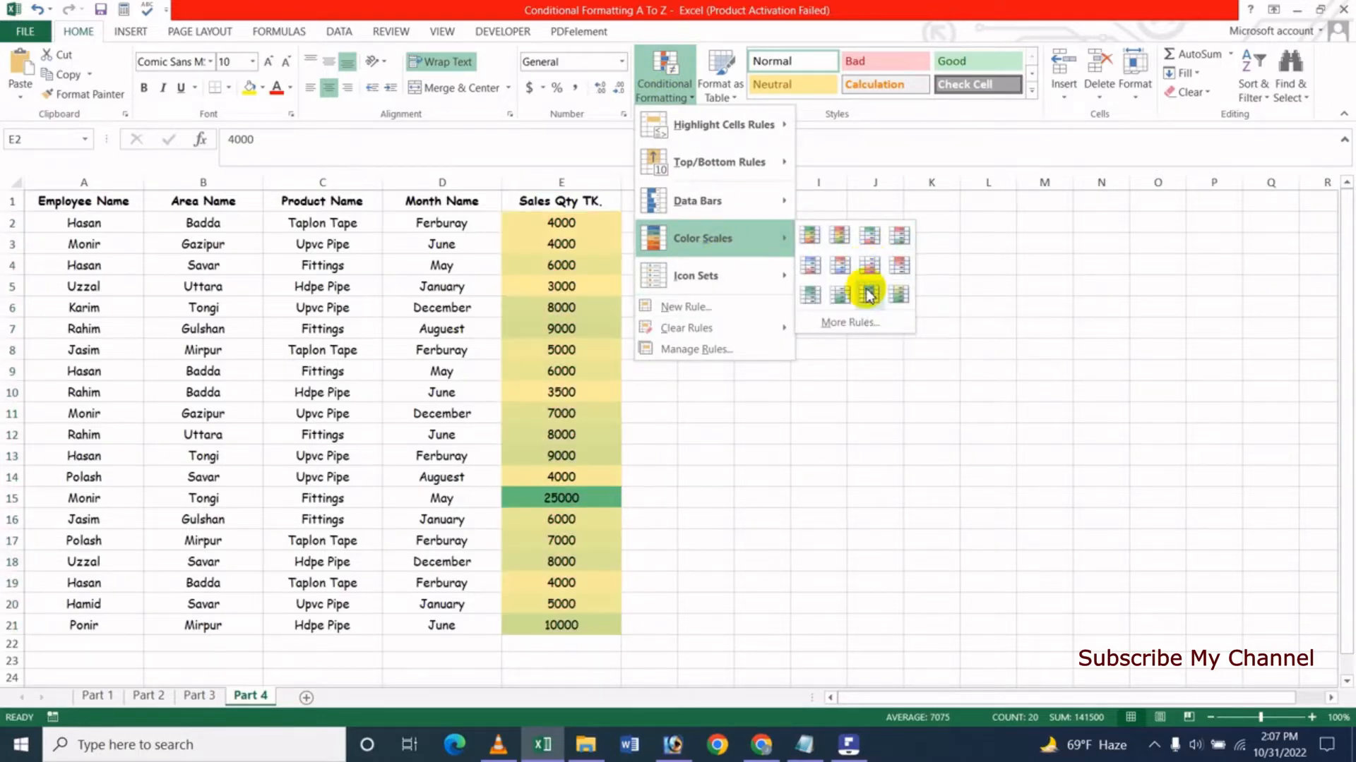
pyautogui.click(810, 297)
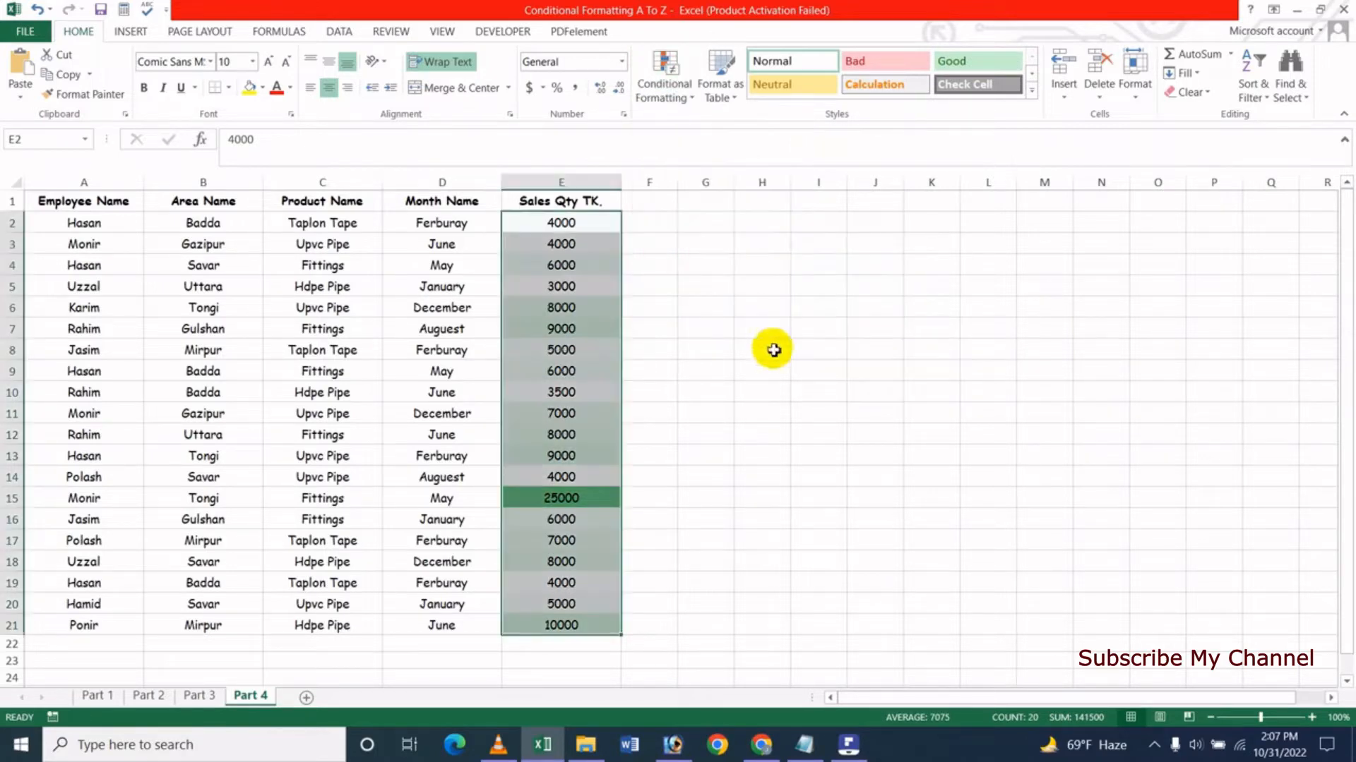
# - Change the Sales Qty values in E2, E3 and E4 to 45000, 42000 and 35000
pyautogui.click(685, 537)
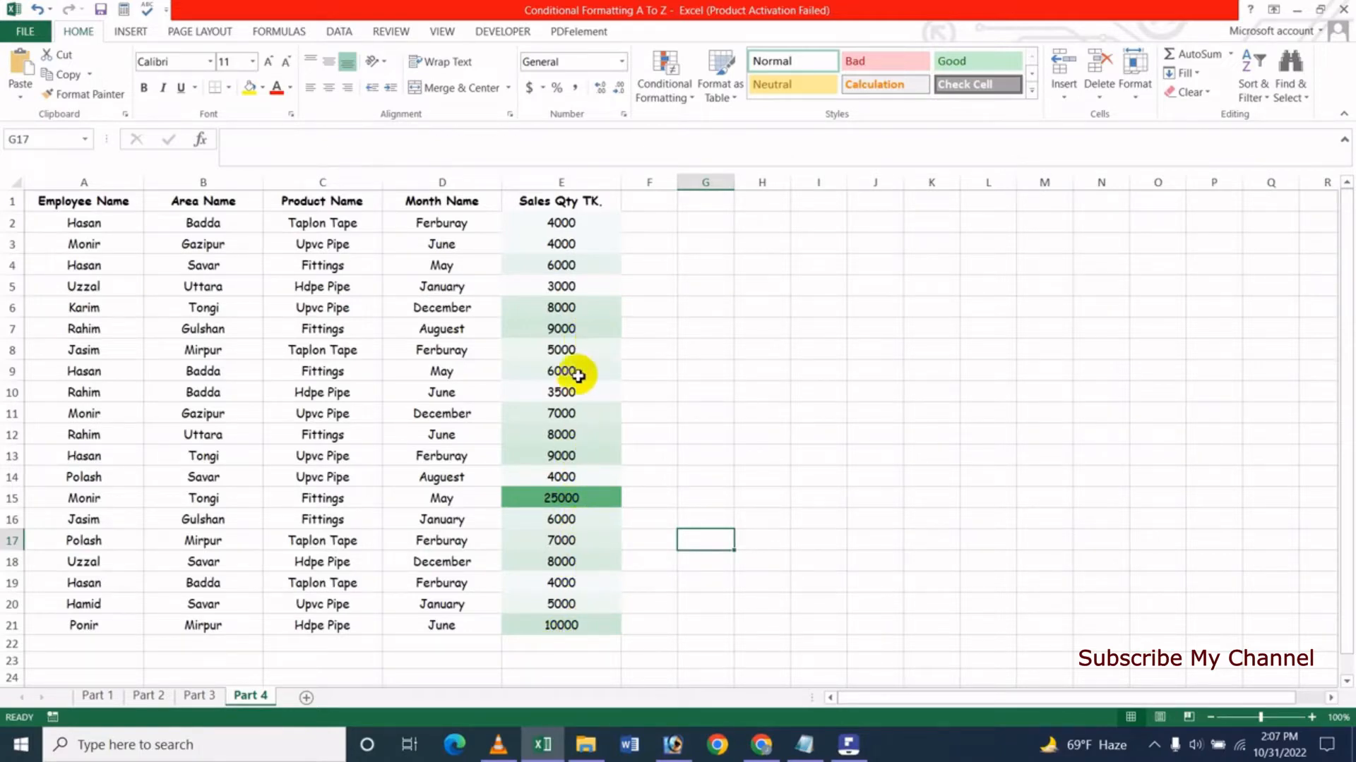
pyautogui.click(561, 222)
pyautogui.write('4')
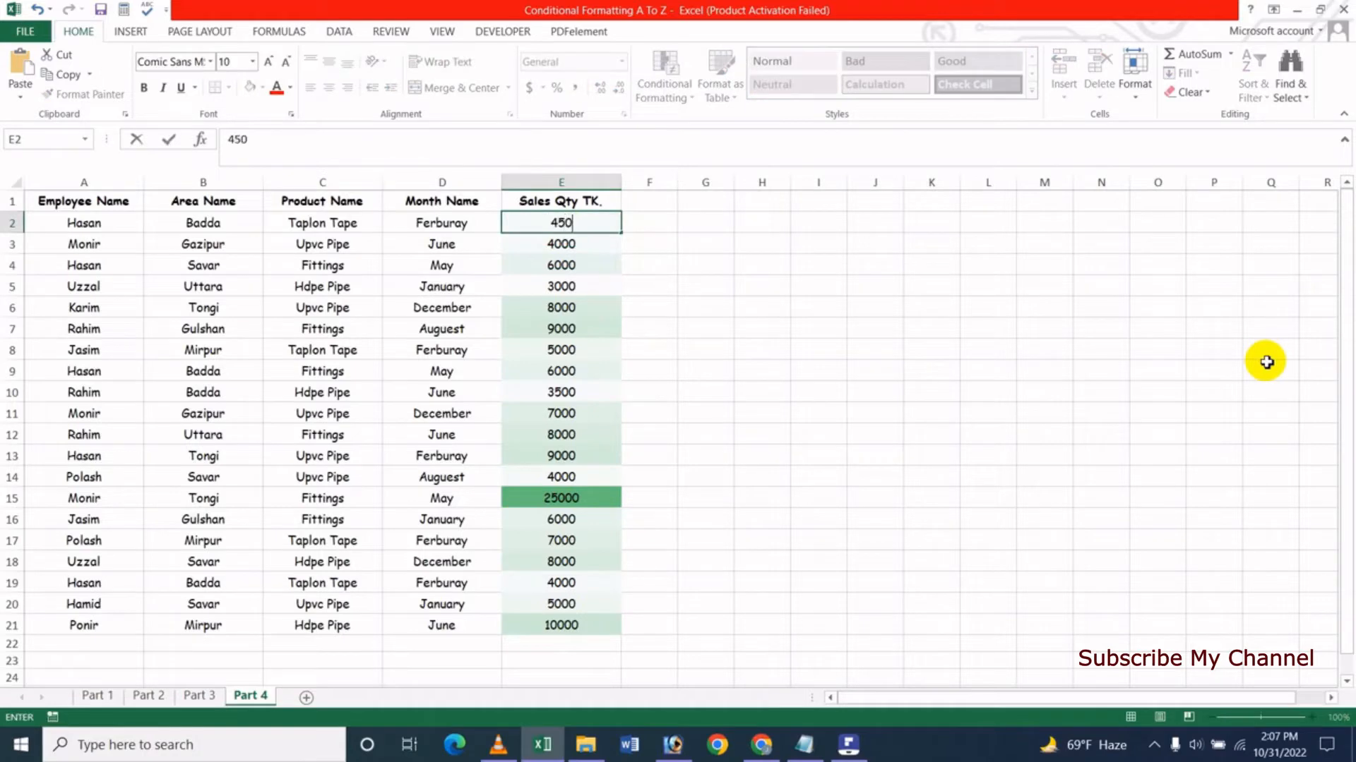
pyautogui.press('Return')
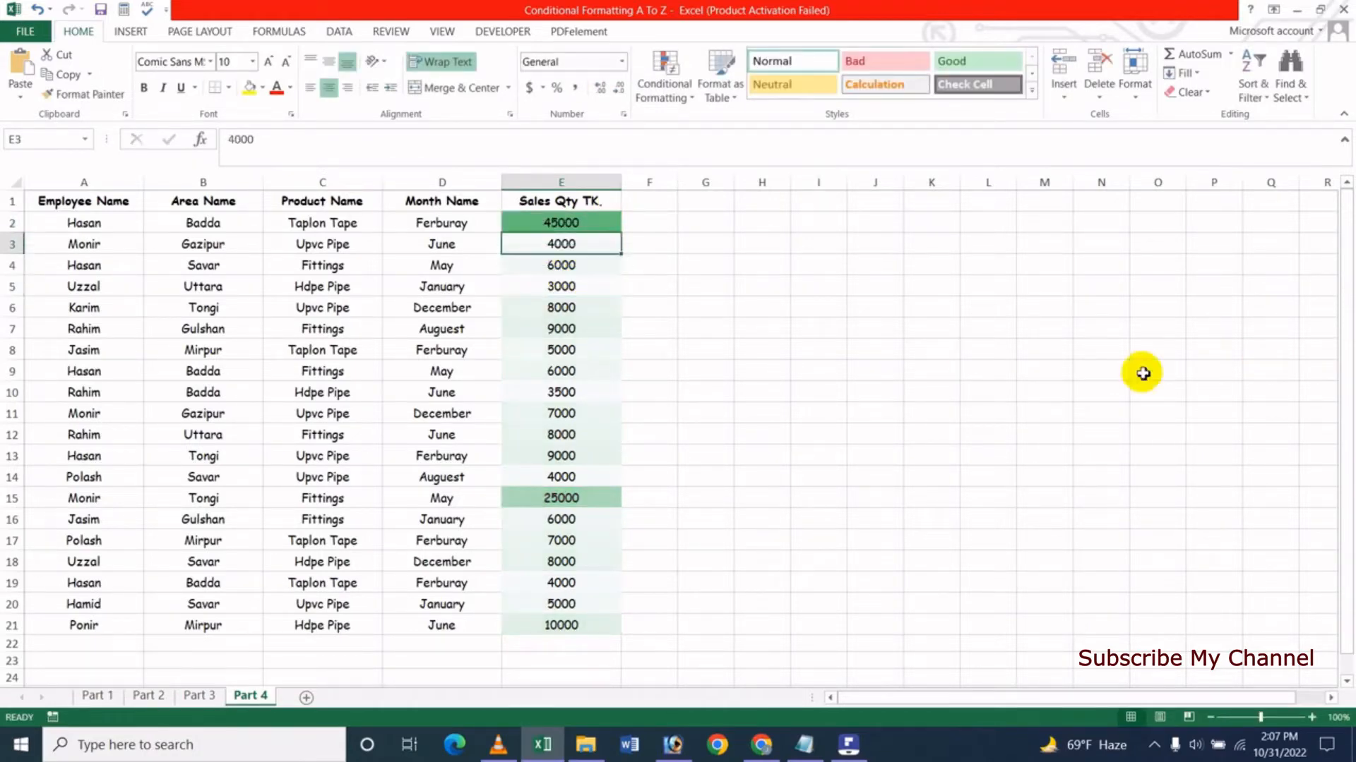
pyautogui.write('42')
pyautogui.press('Return')
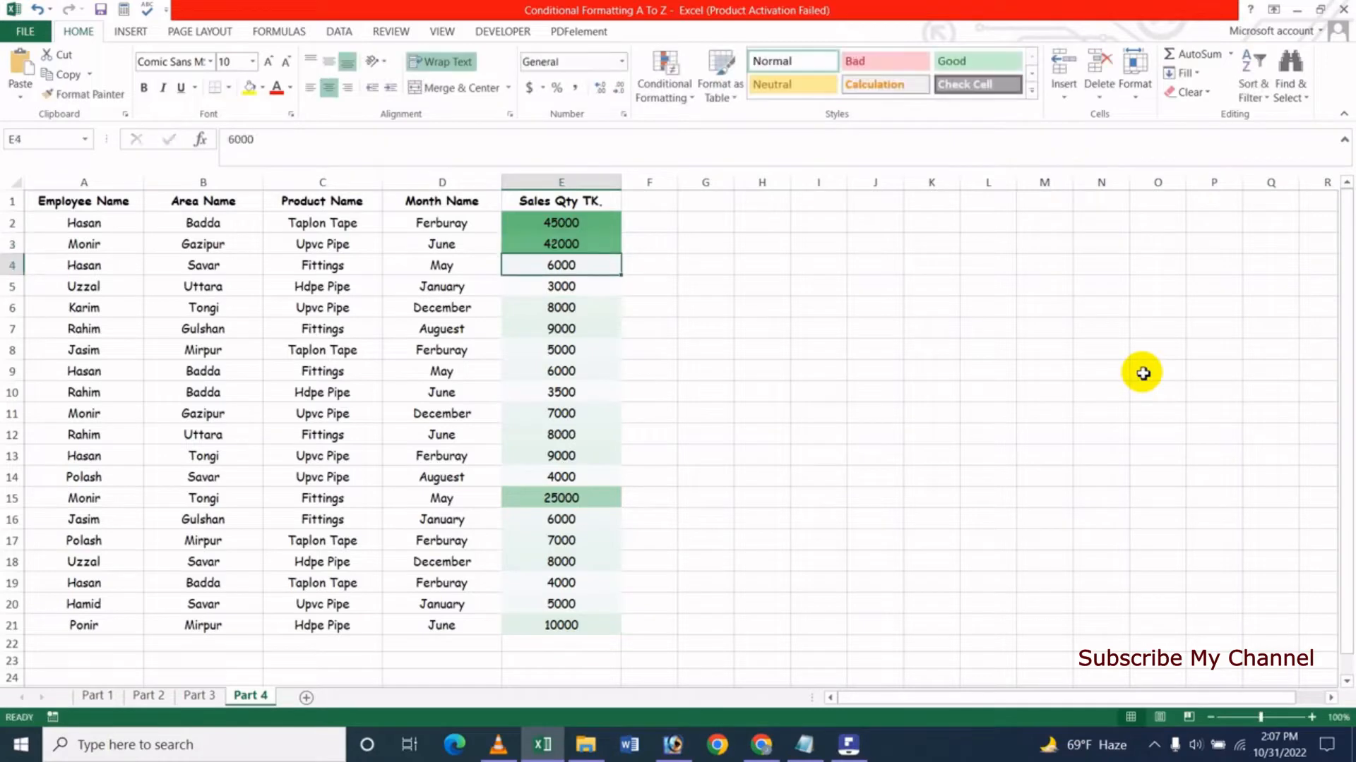
pyautogui.write('35')
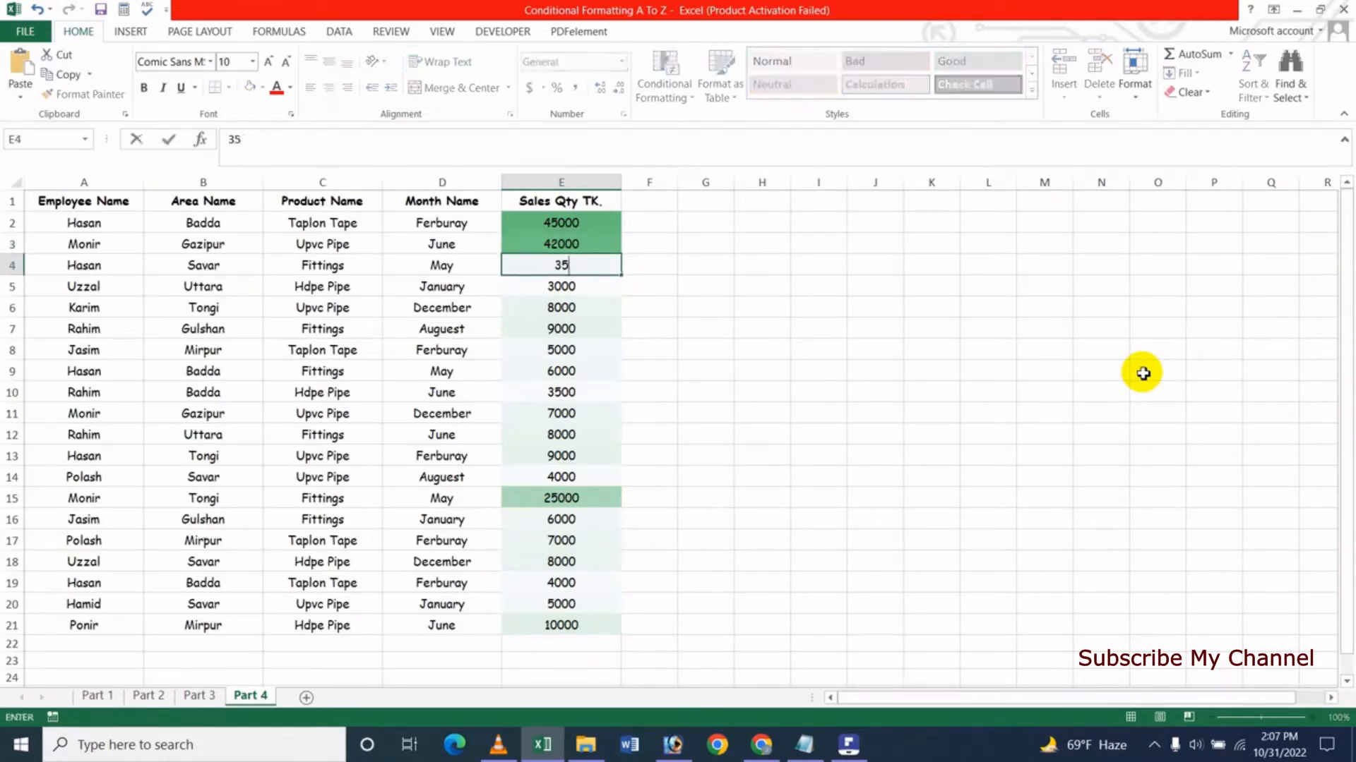
pyautogui.press('Return')
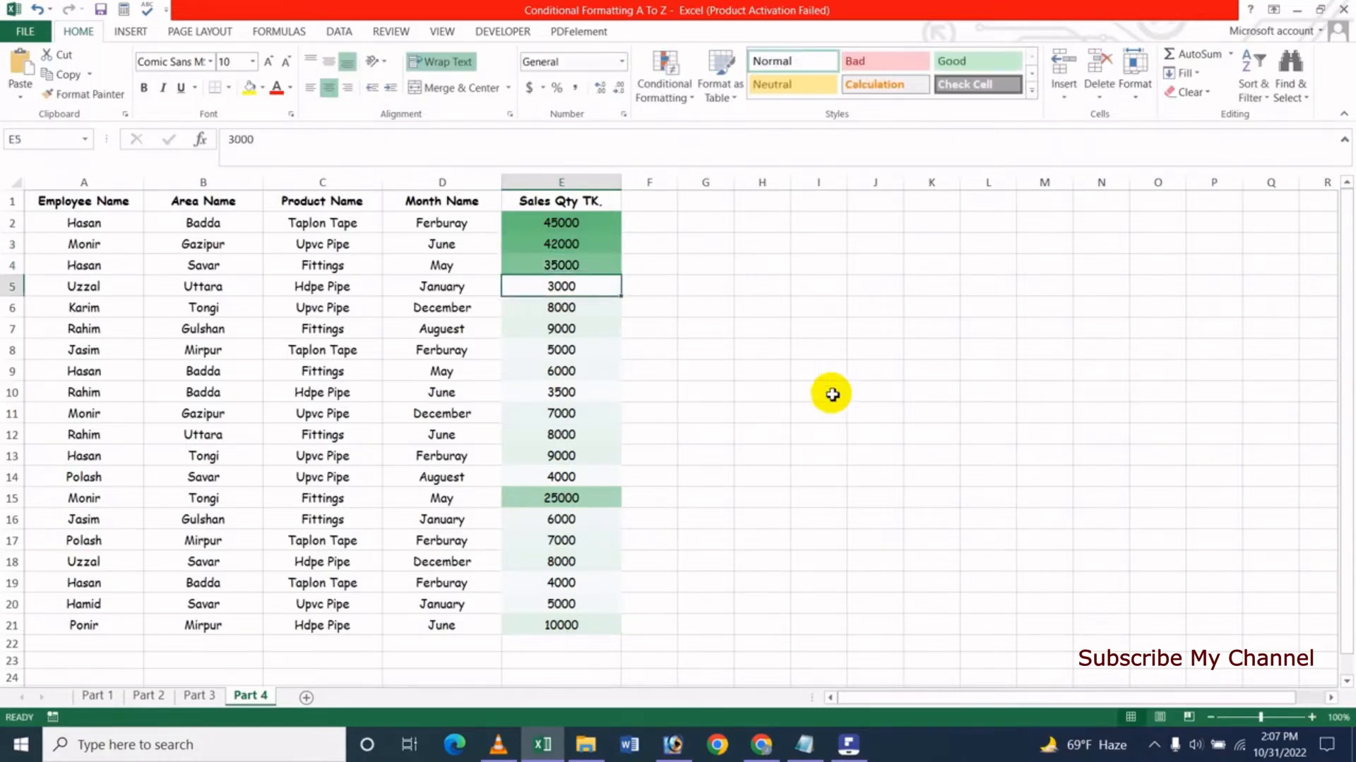
# - Change the Sales Qty values in E5 and E6 to 29000 and 24000
pyautogui.press('Down')
pyautogui.press('Down')
pyautogui.press('Down')
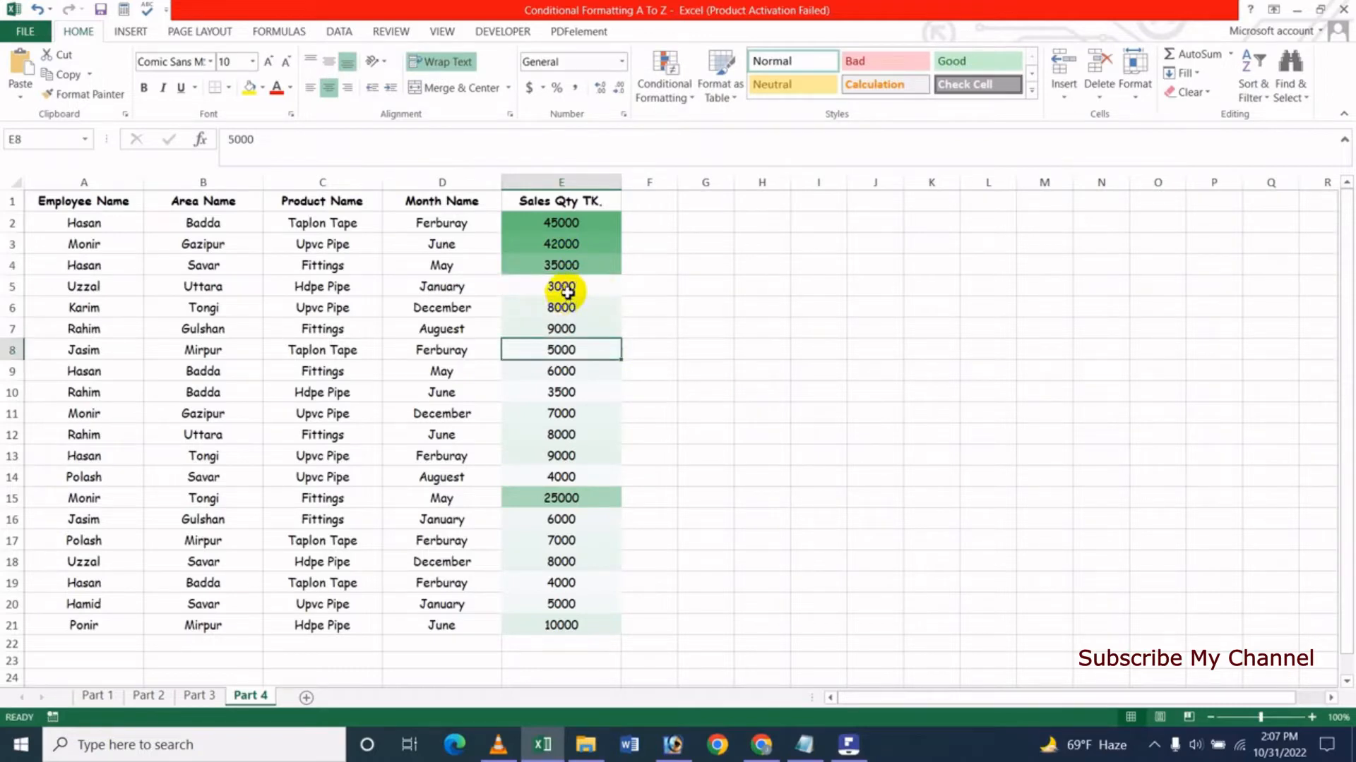
pyautogui.click(568, 292)
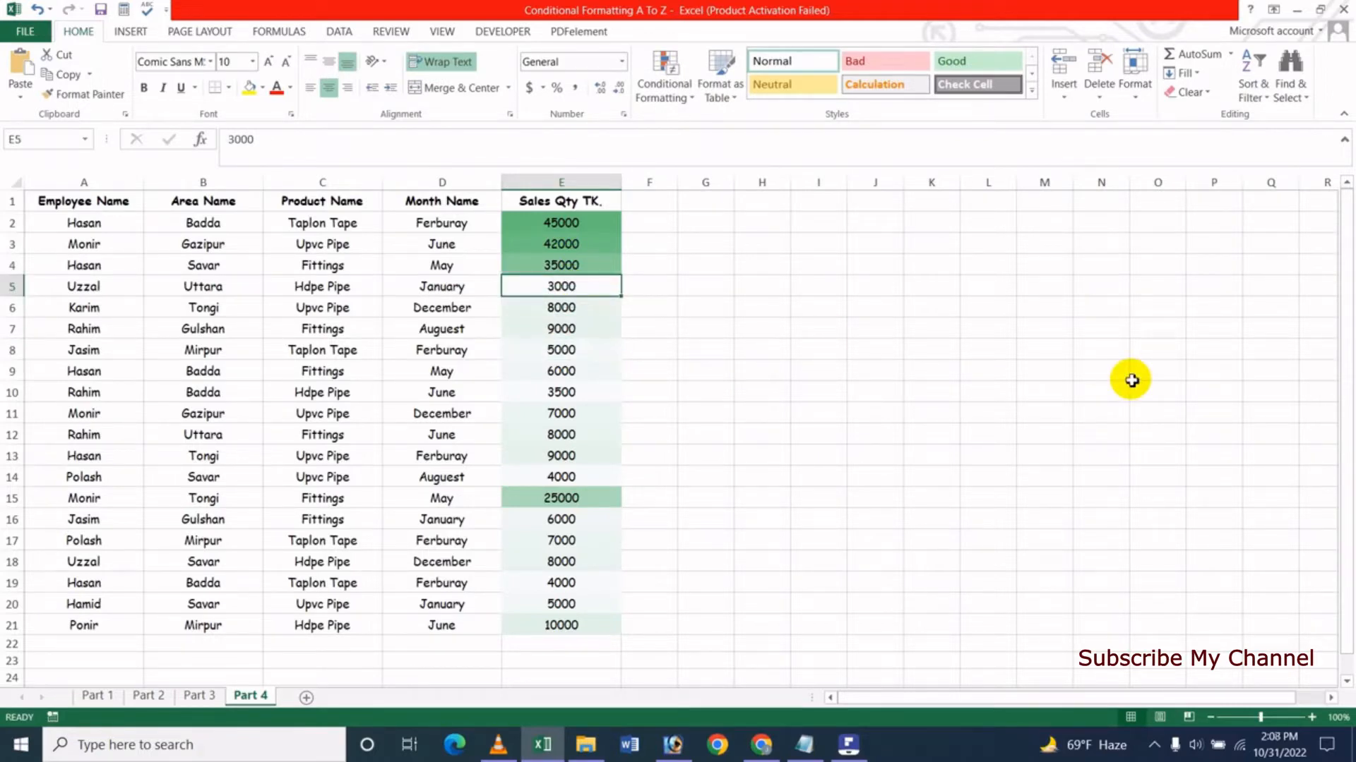
pyautogui.write('29')
pyautogui.press('Return')
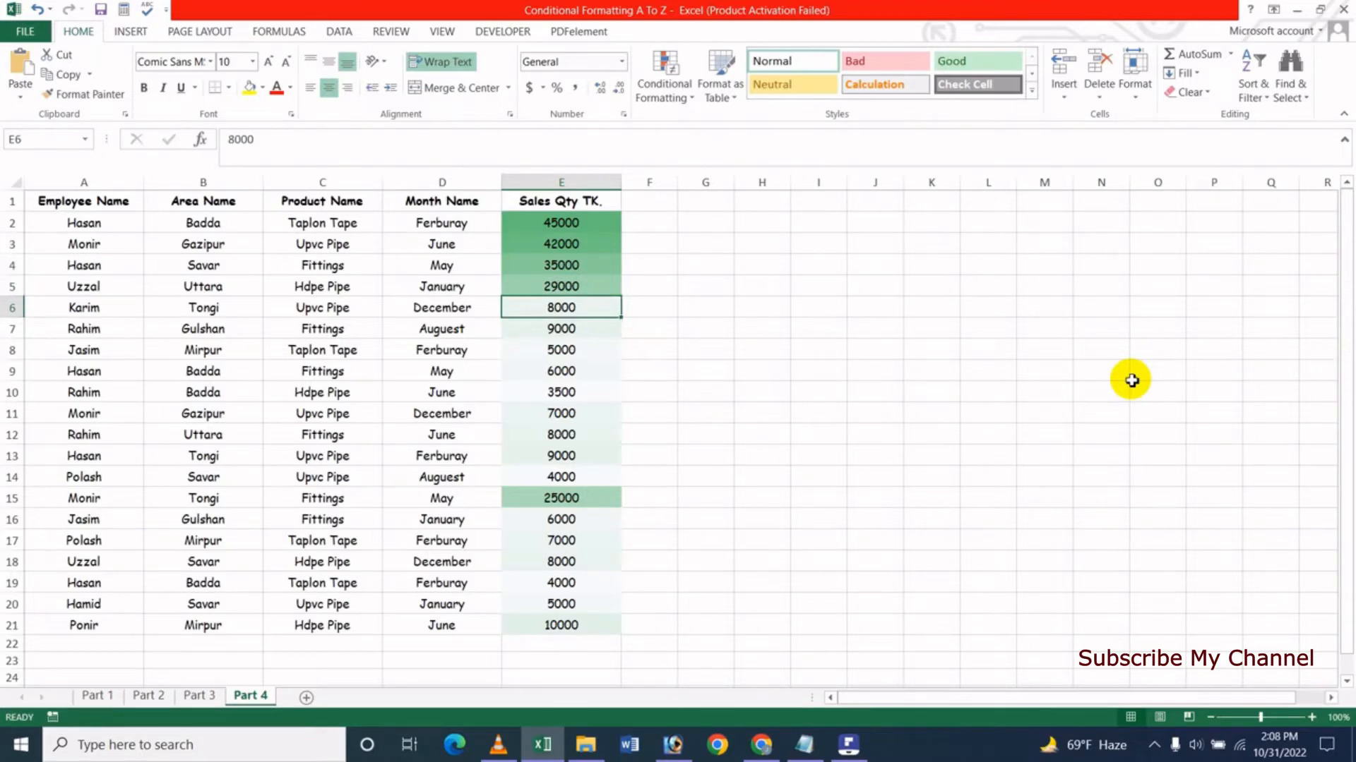
pyautogui.write('24')
pyautogui.press('Return')
pyautogui.press('Down')
pyautogui.press('Down')
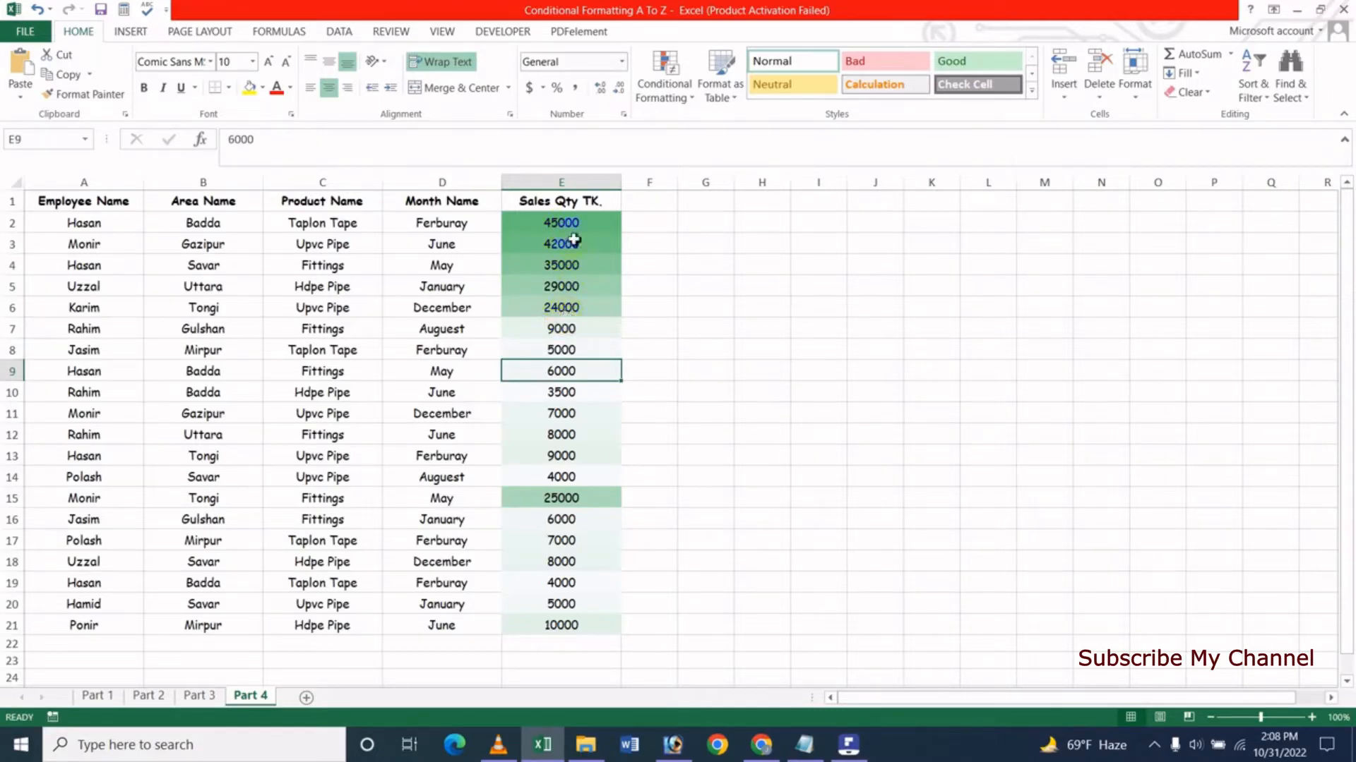
# - Change the Sales Qty values in E7 and E8 to 22000 and 15000
pyautogui.click(563, 331)
pyautogui.write('220')
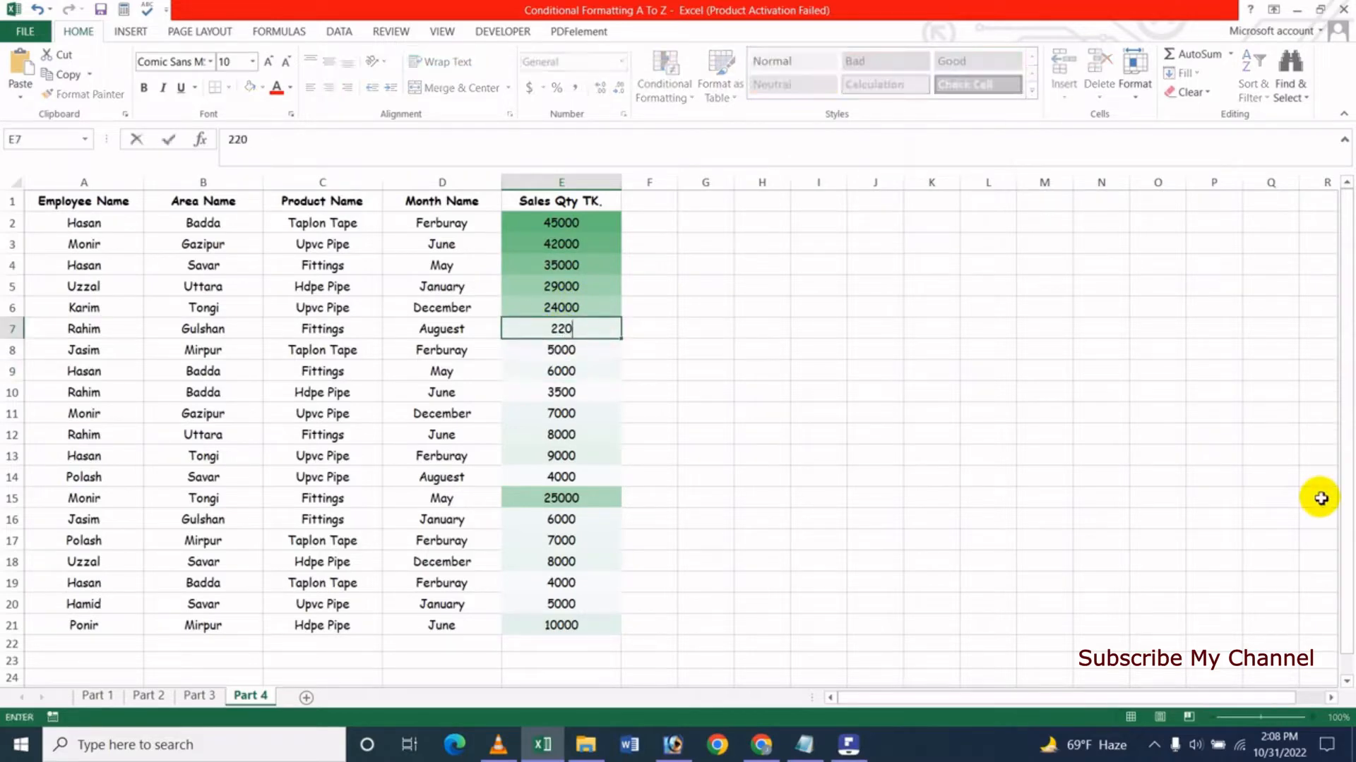
pyautogui.press('Return')
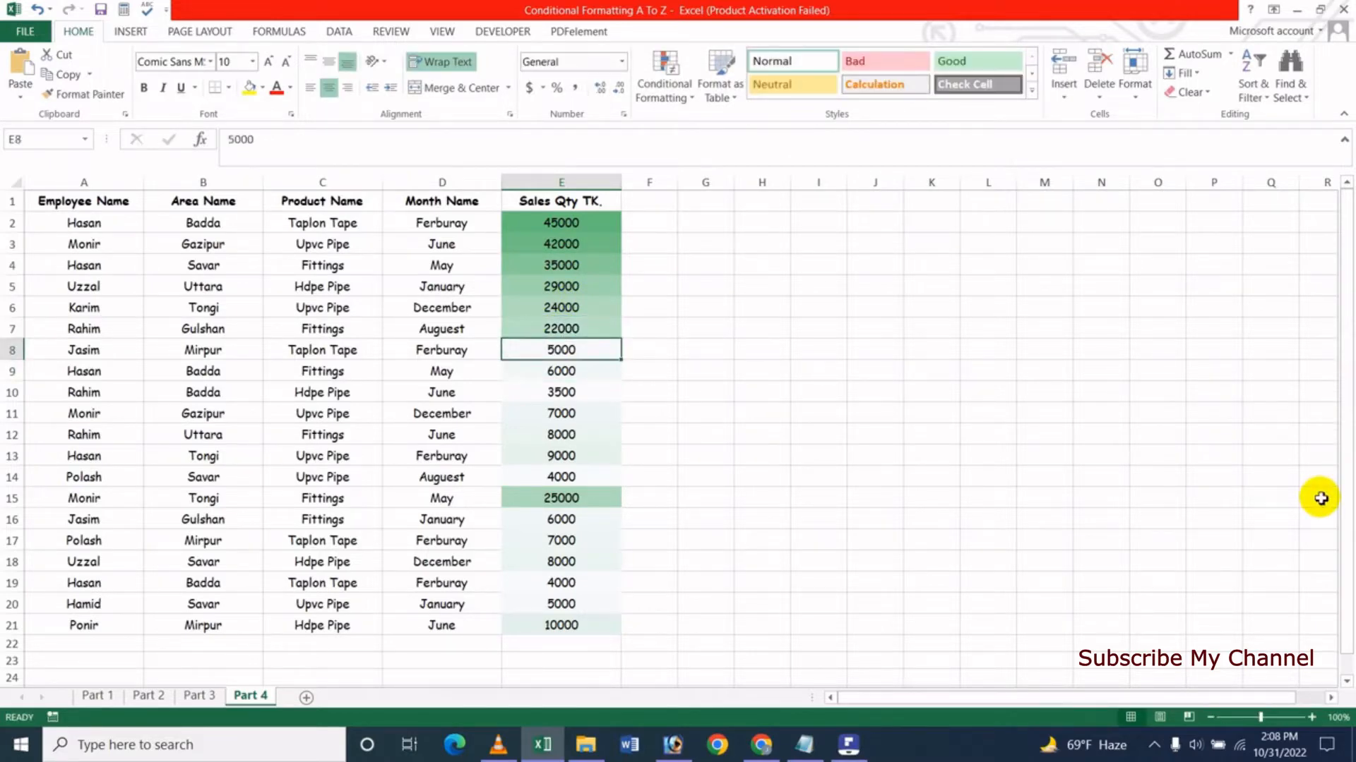
pyautogui.write('150')
pyautogui.press('Return')
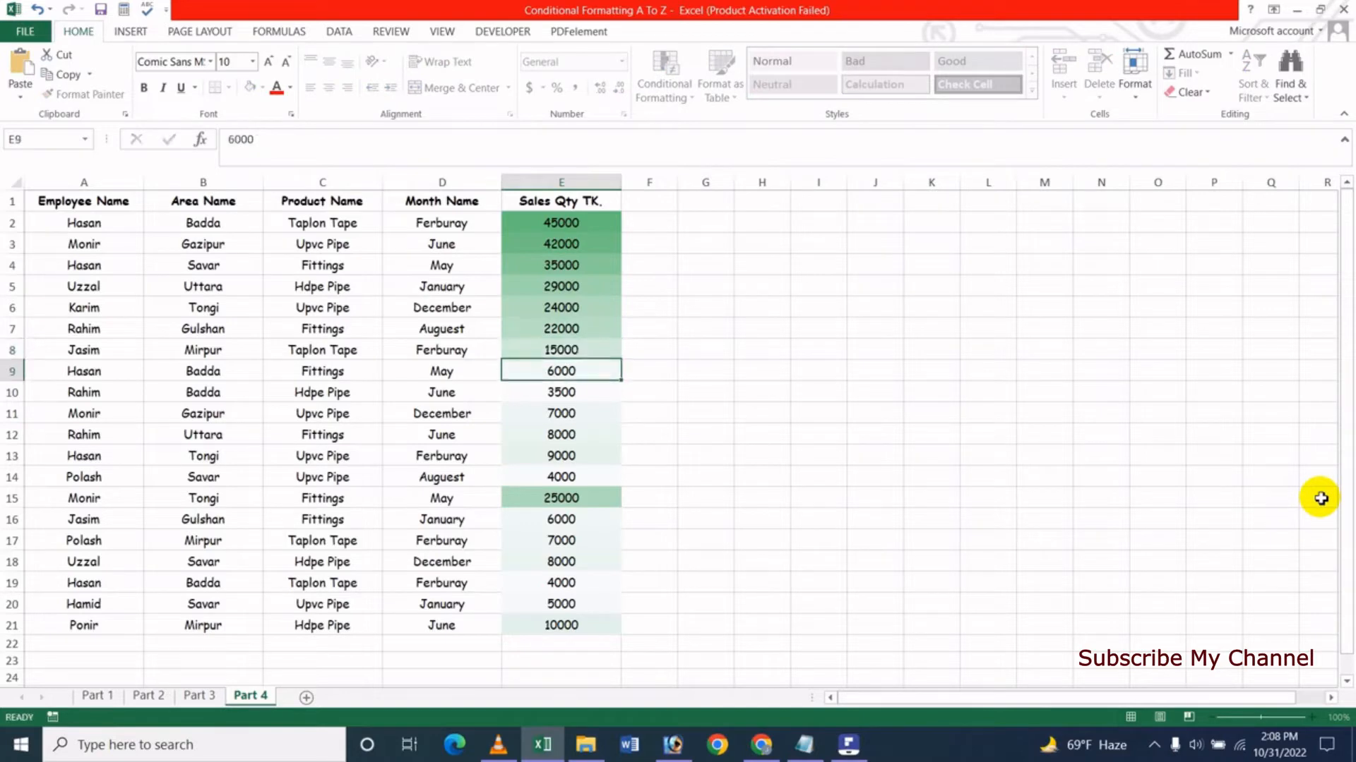
# - Change the sales quantity in cell E9 to 12000
pyautogui.press('Down')
pyautogui.press('Down')
pyautogui.press('Up')
pyautogui.press('Up')
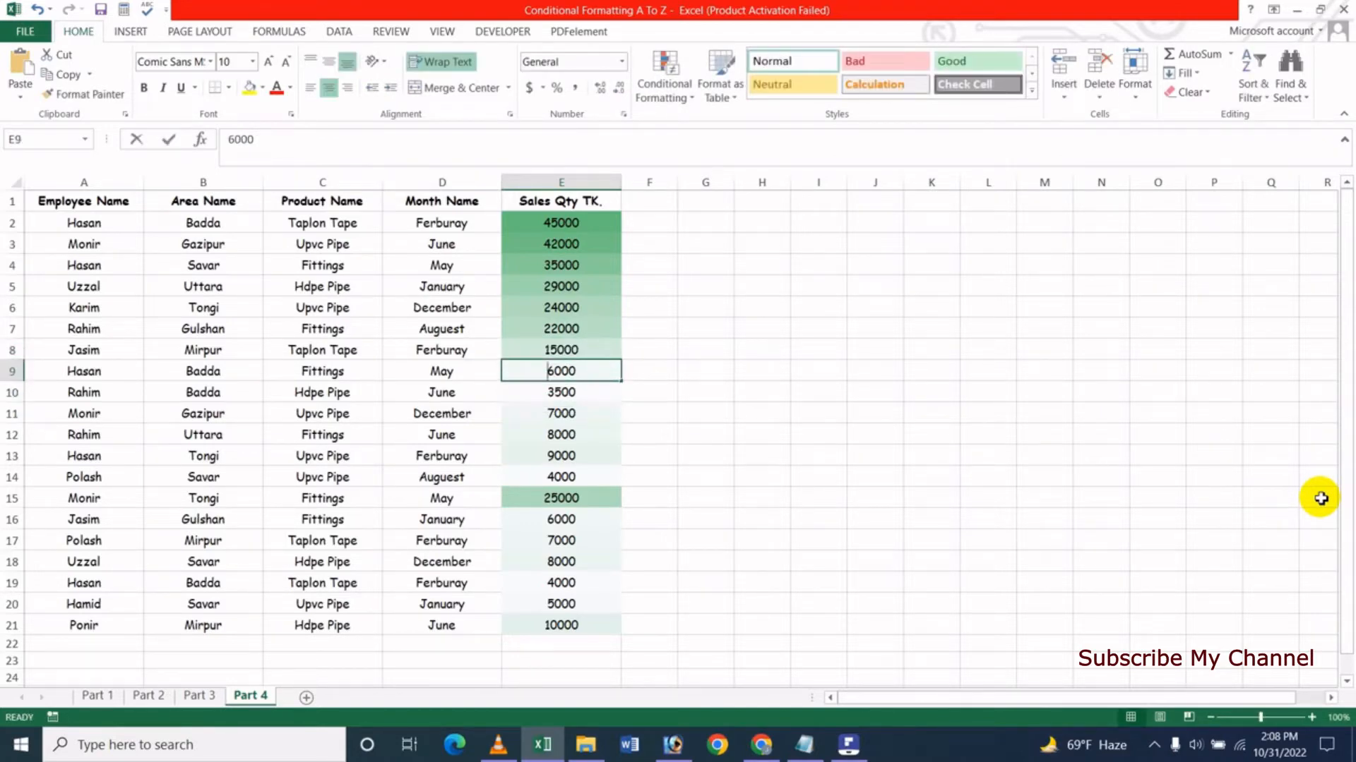
pyautogui.write('12000')
pyautogui.press('Return')
# - Change the sales quantity in cell E10 to 9000 and reselect that cell
pyautogui.press('Down')
pyautogui.press('Down')
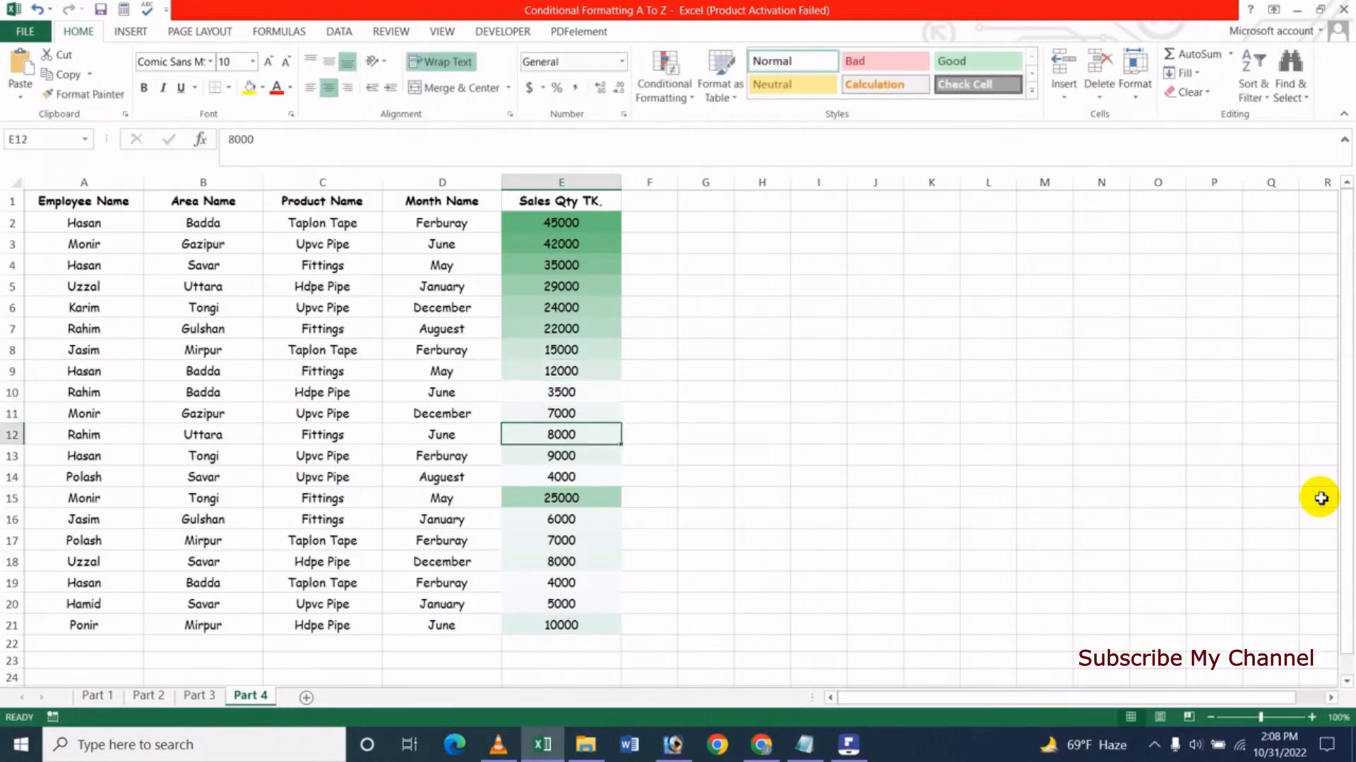
pyautogui.press('Up')
pyautogui.press('Up')
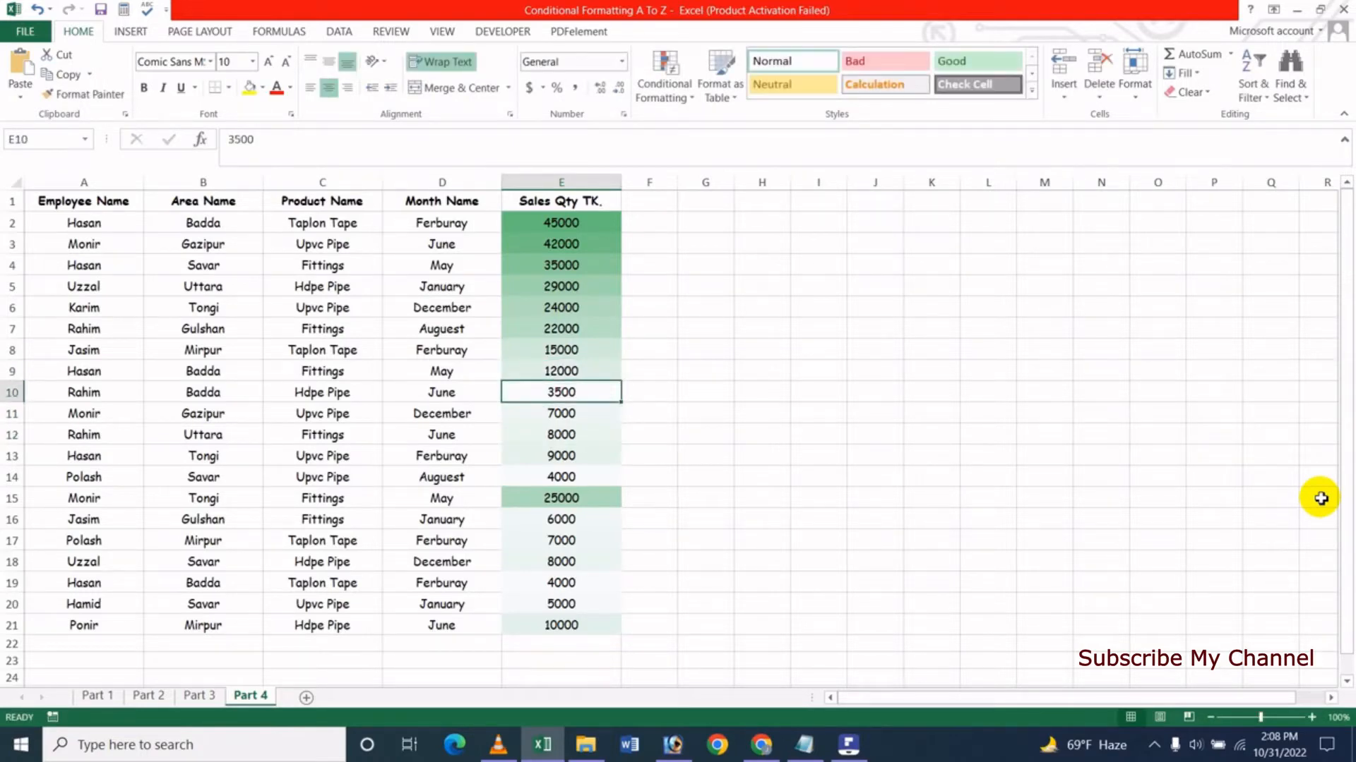
pyautogui.write('9000')
pyautogui.press('Return')
pyautogui.press('Down')
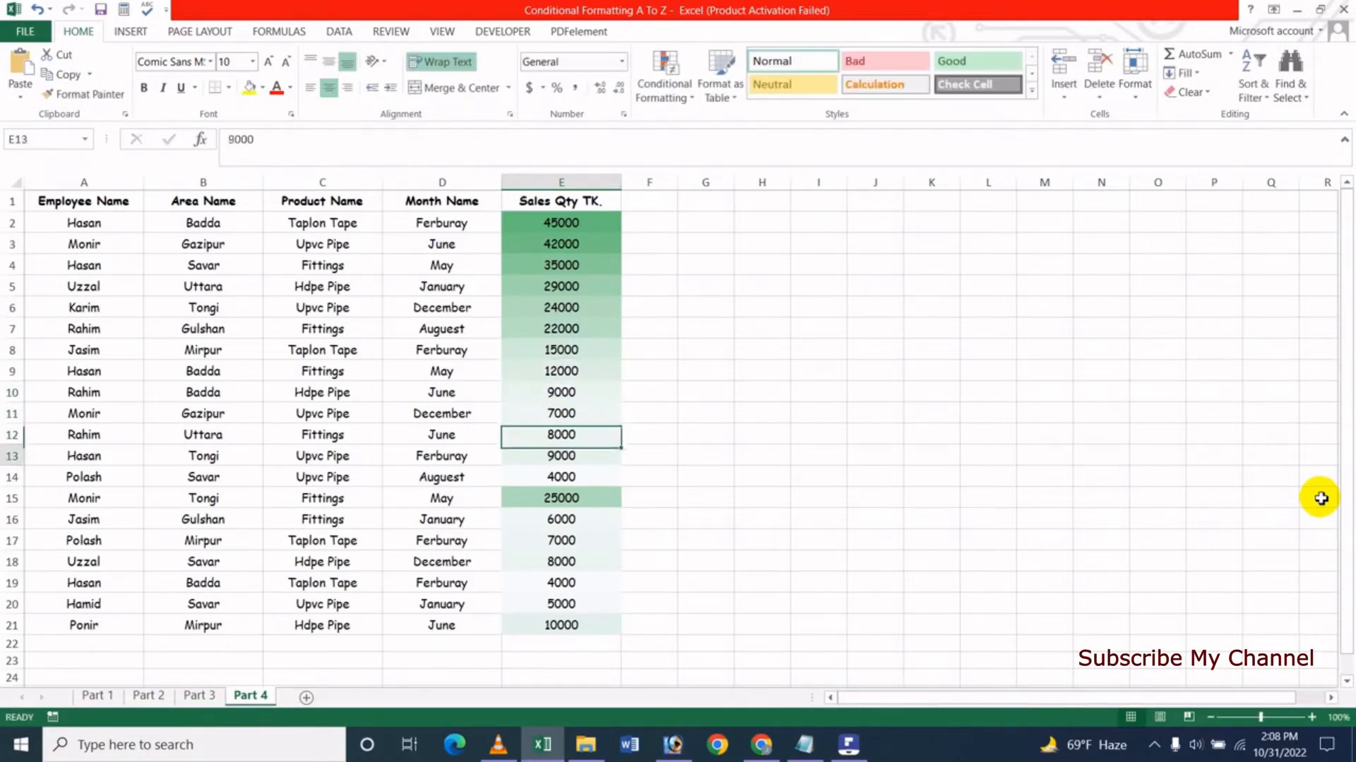
pyautogui.click(576, 397)
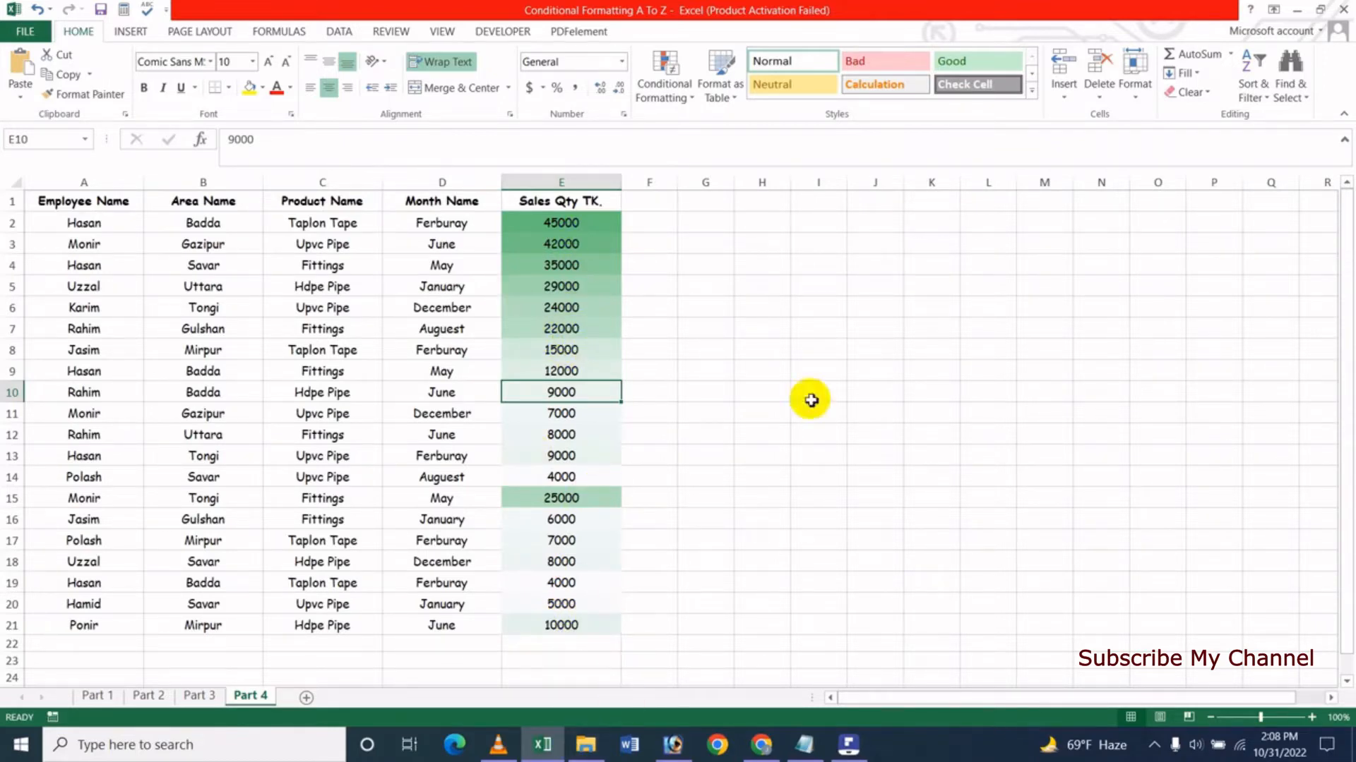
# - Add a custom 2-Color Scale rule to E2:E21 with yellow for the lowest value and red for the highest value
pyautogui.moveTo(571, 222); pyautogui.dragTo(565, 625)
pyautogui.click(663, 104)
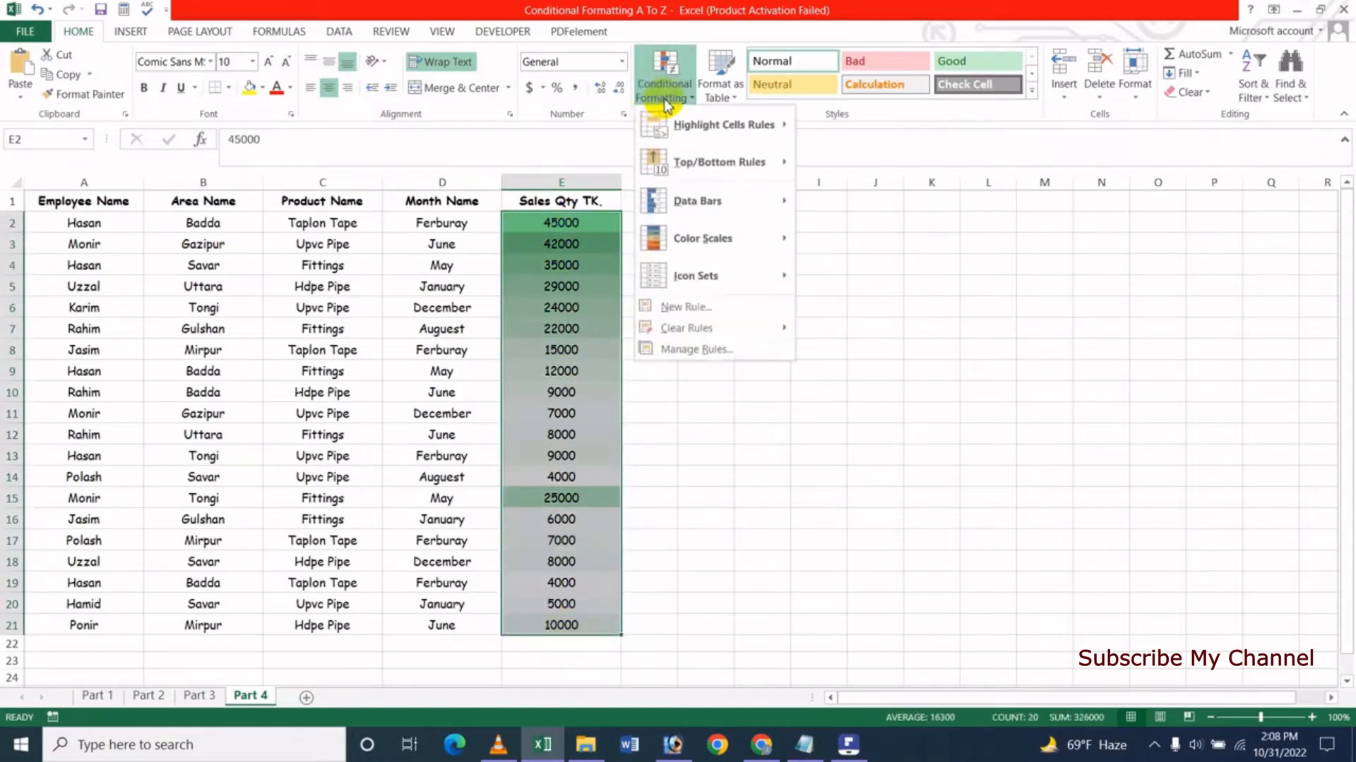
pyautogui.moveTo(725, 243)
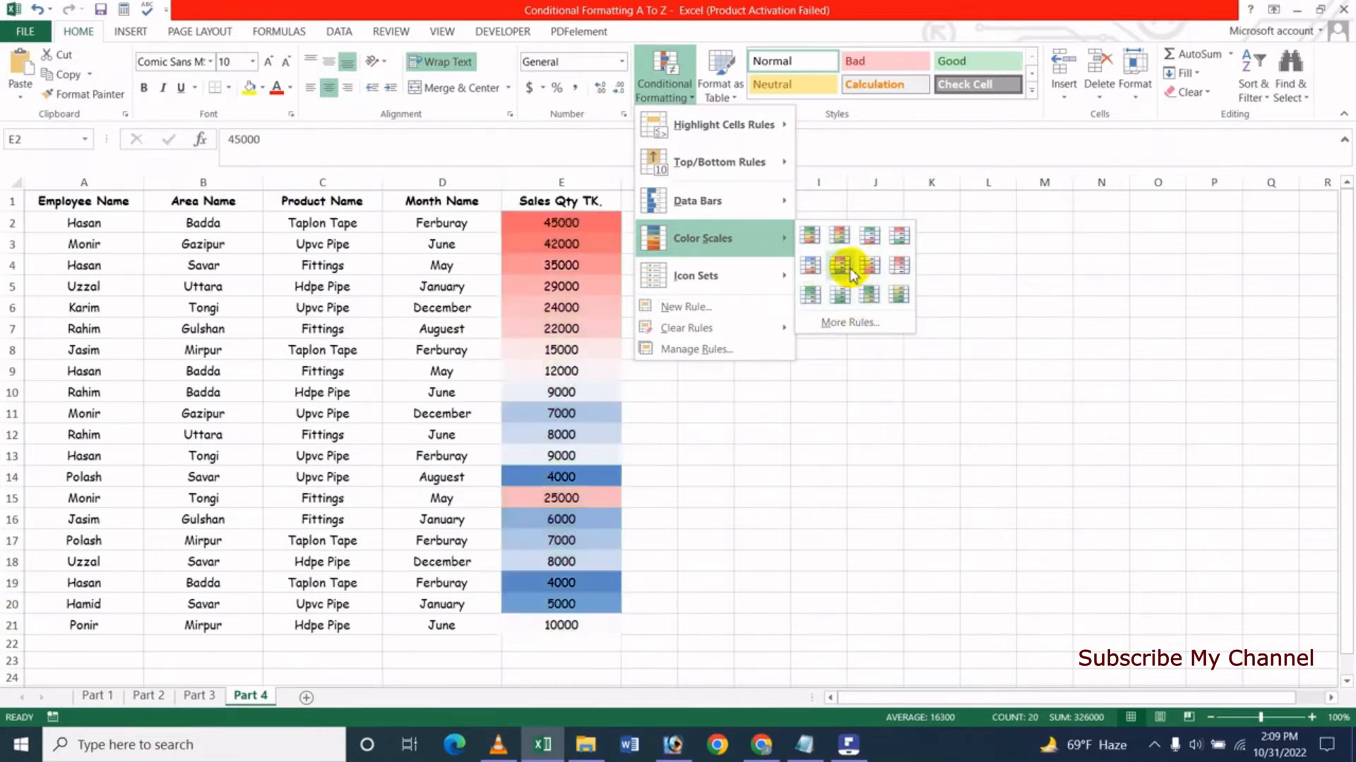
pyautogui.click(865, 325)
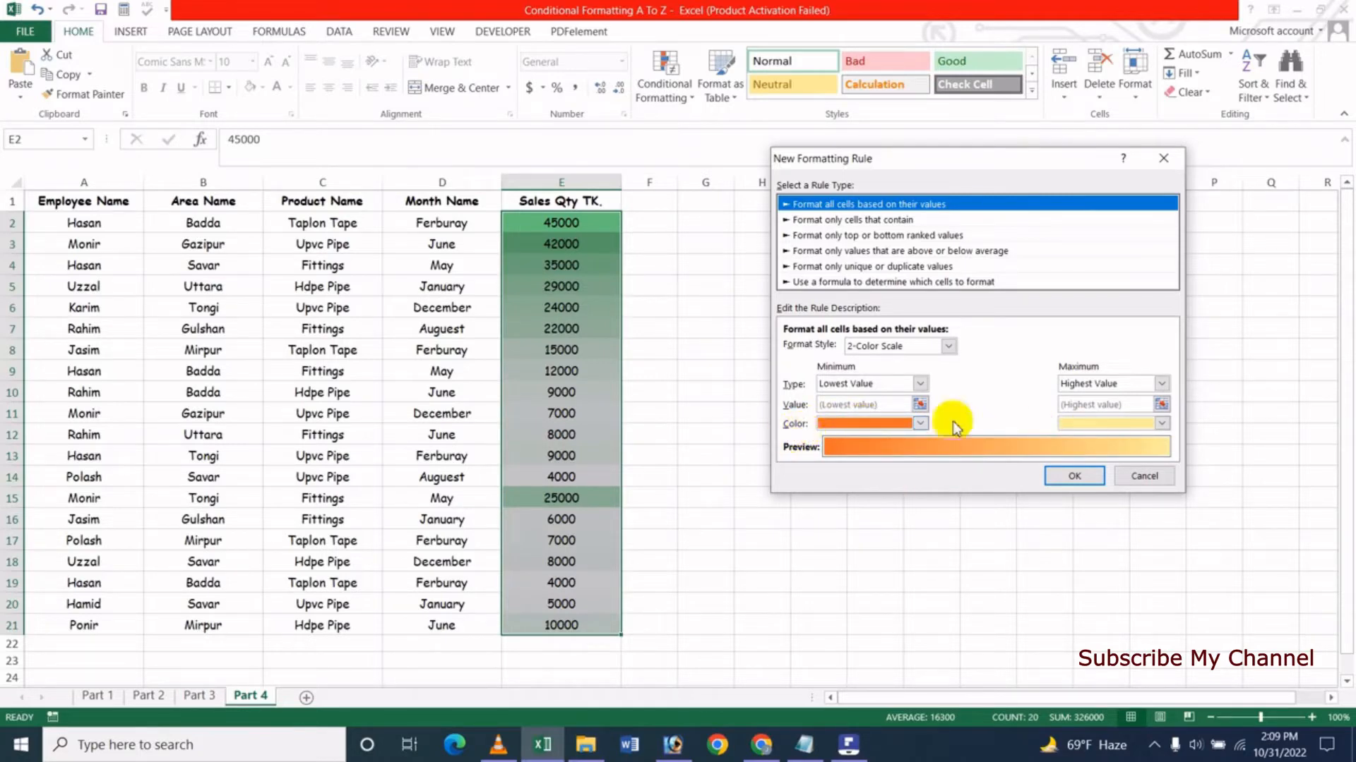
pyautogui.click(920, 423)
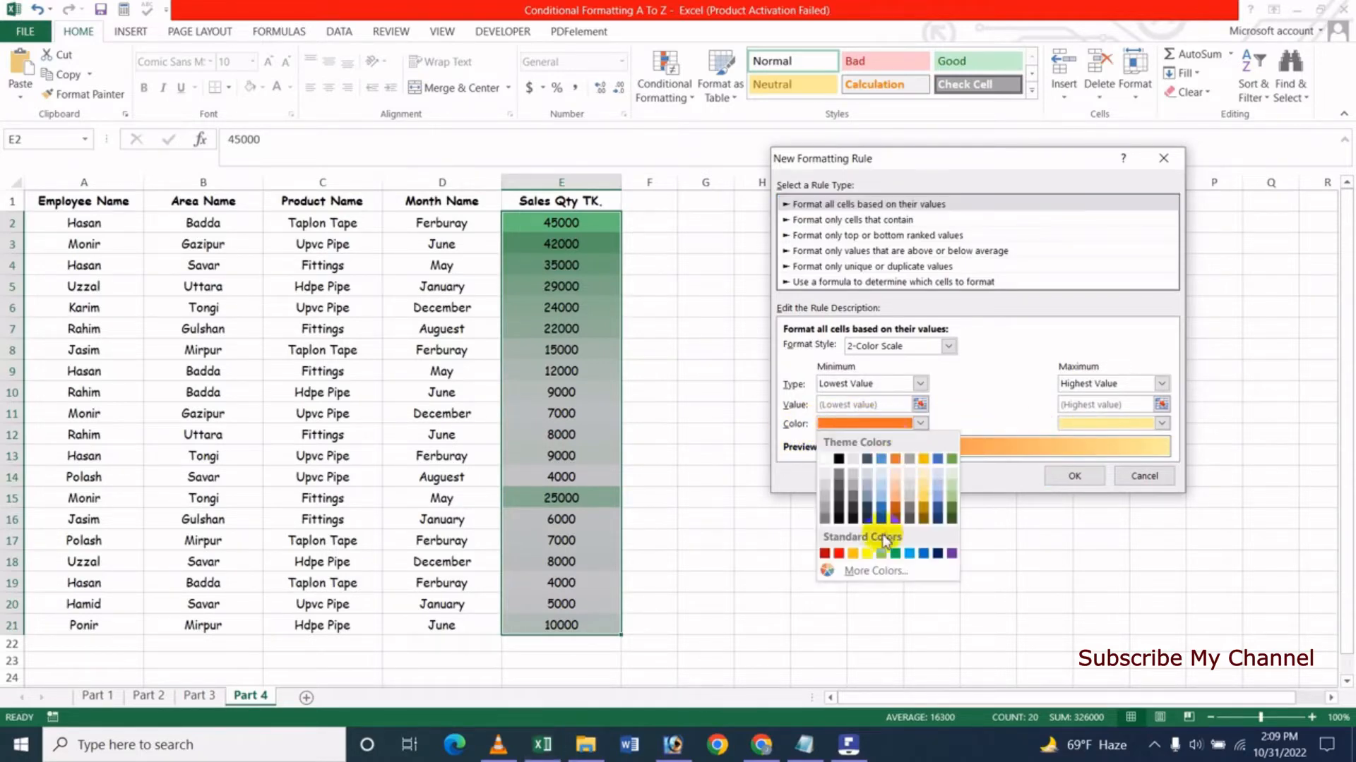
pyautogui.click(866, 553)
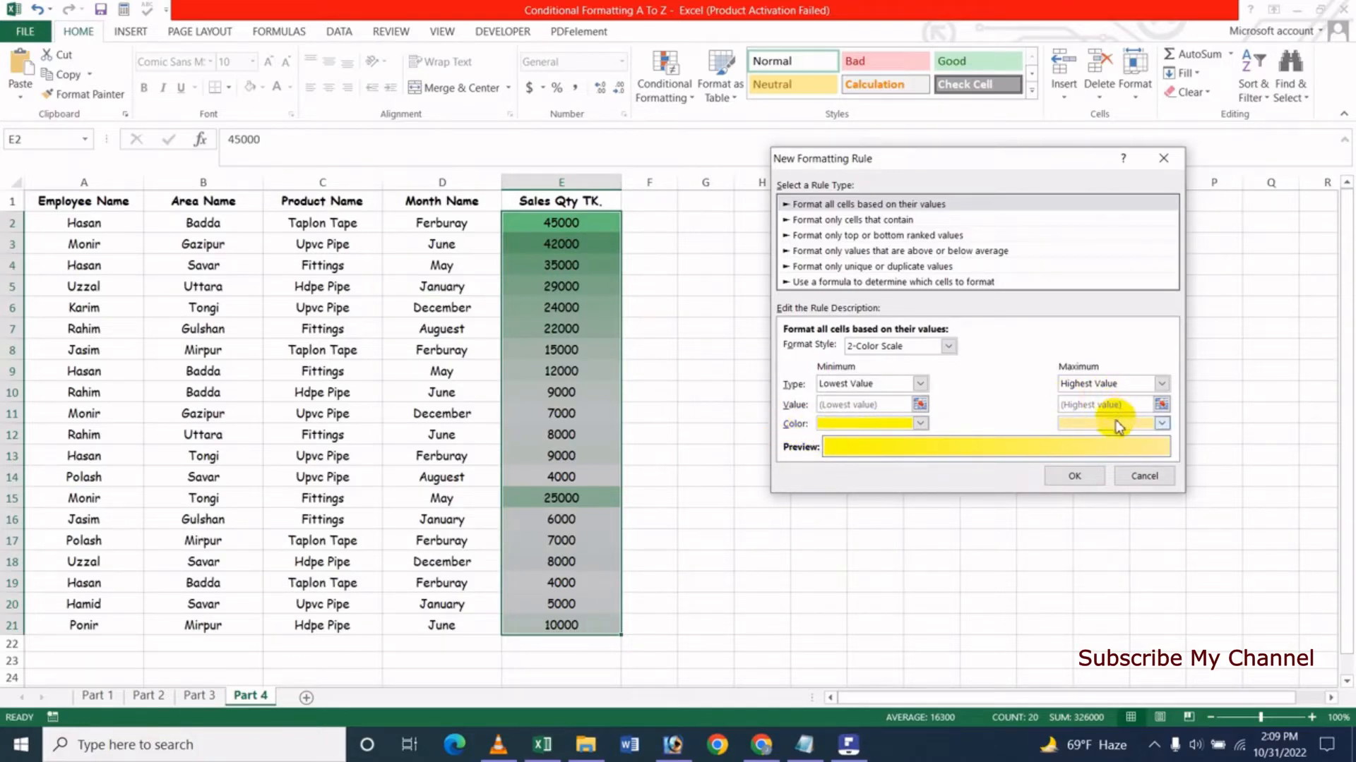
pyautogui.click(1161, 423)
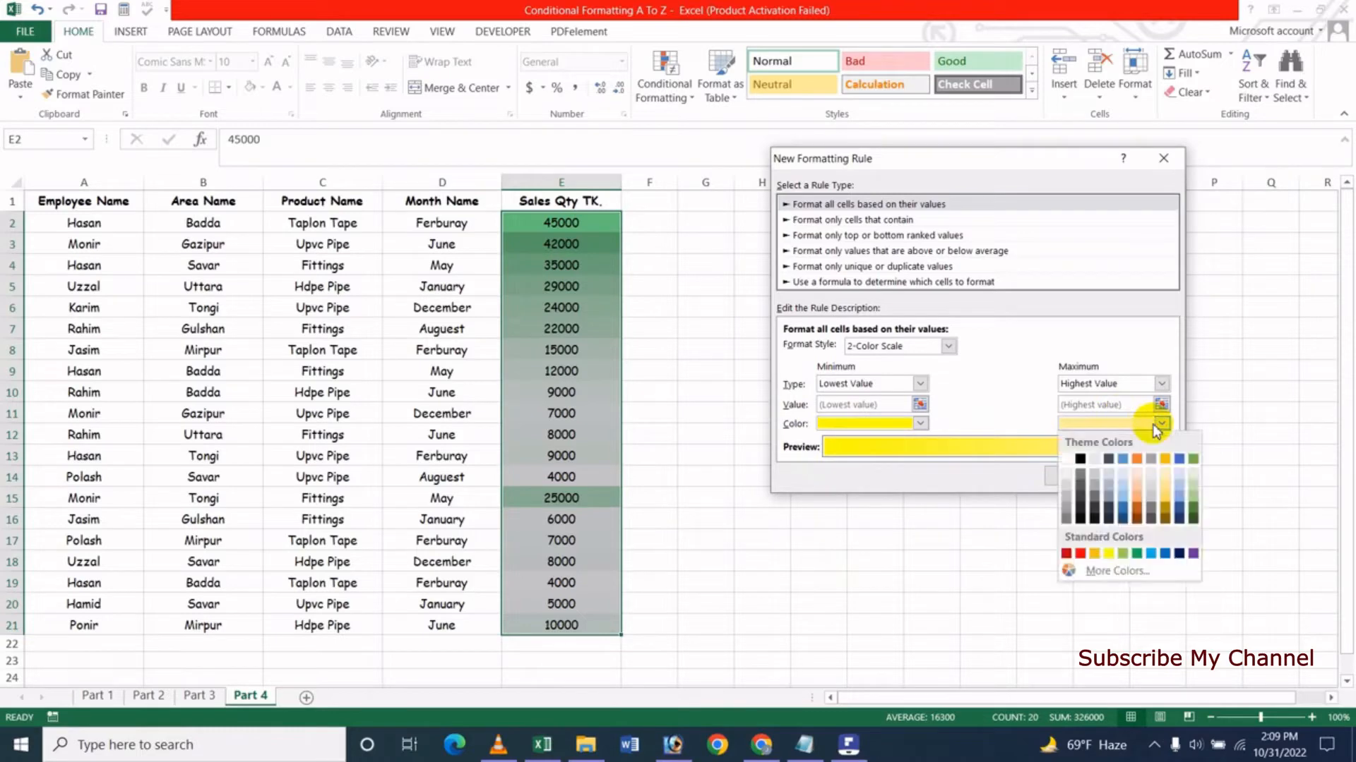
pyautogui.click(1080, 555)
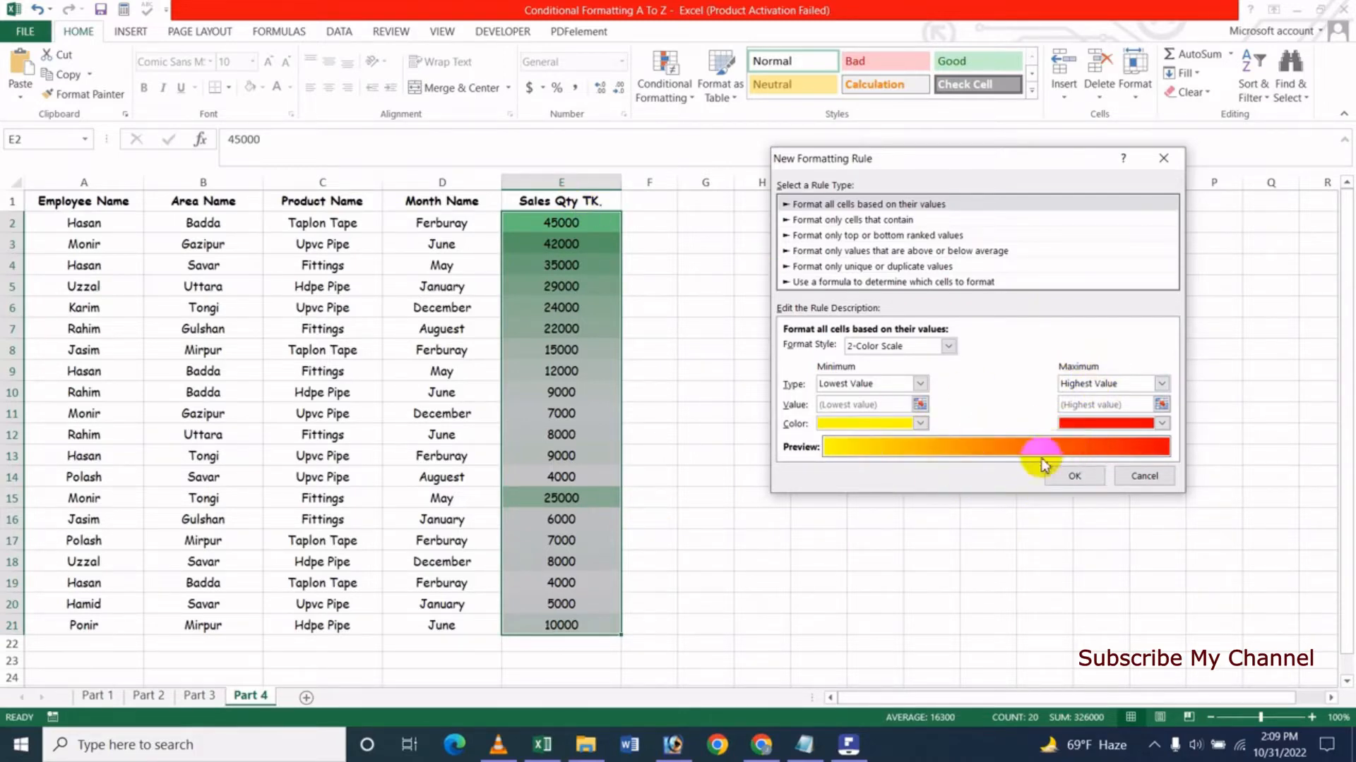
pyautogui.click(1072, 481)
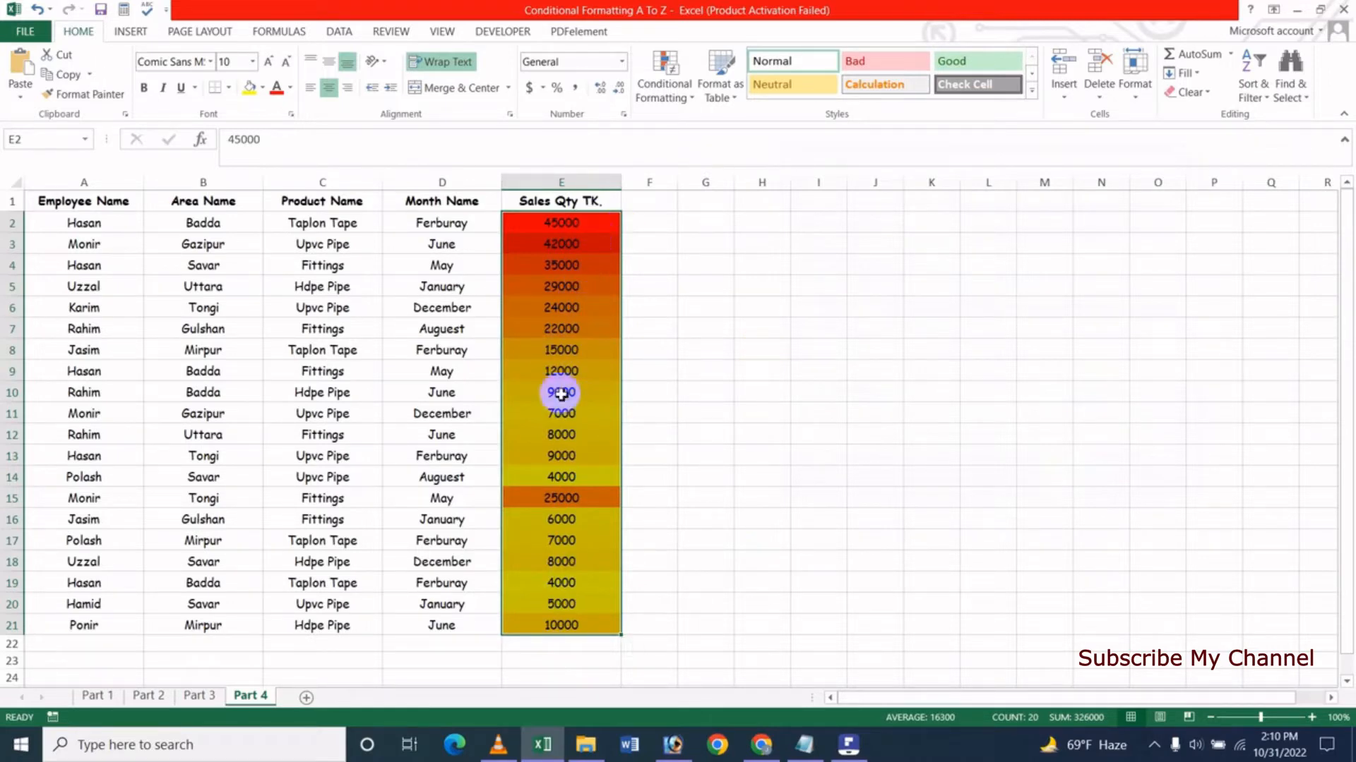
# - Change the sales quantity in cell E11 to 70000
pyautogui.click(585, 421)
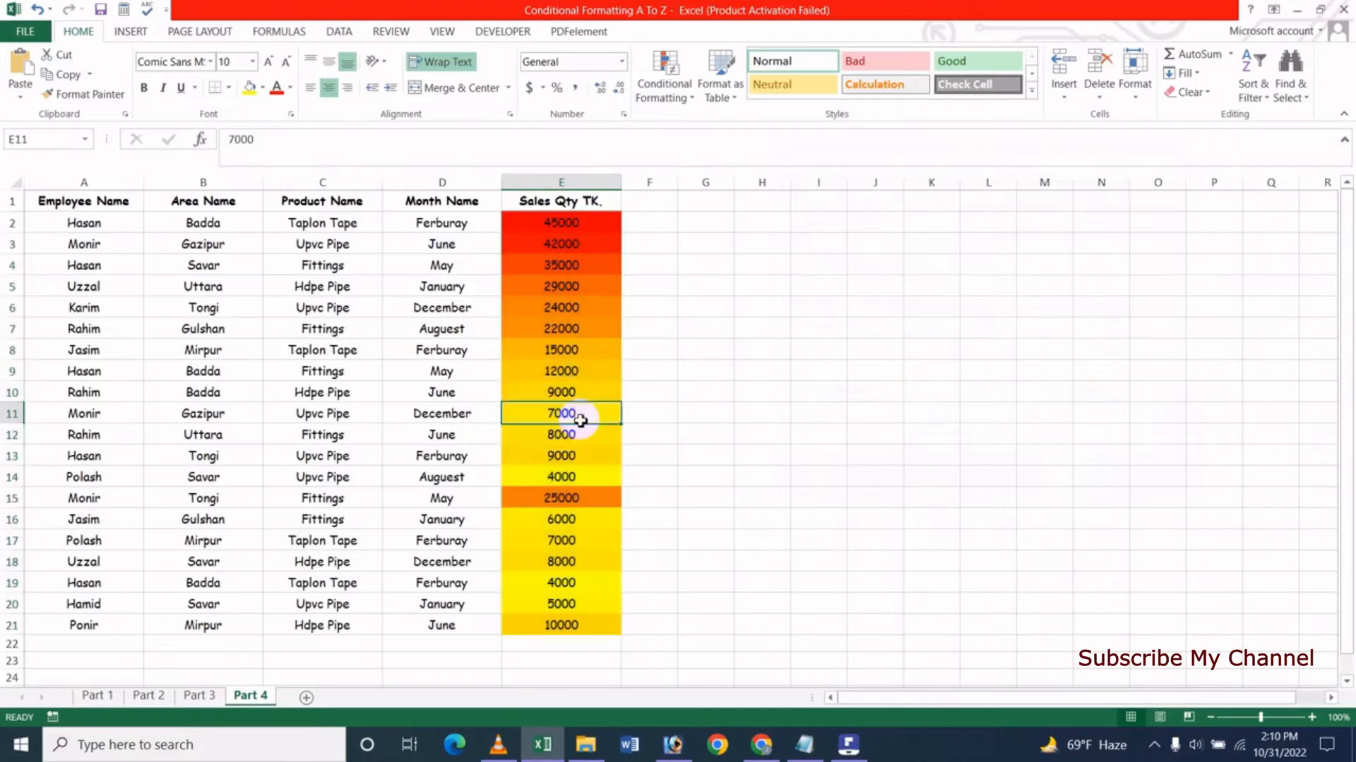
pyautogui.write('7')
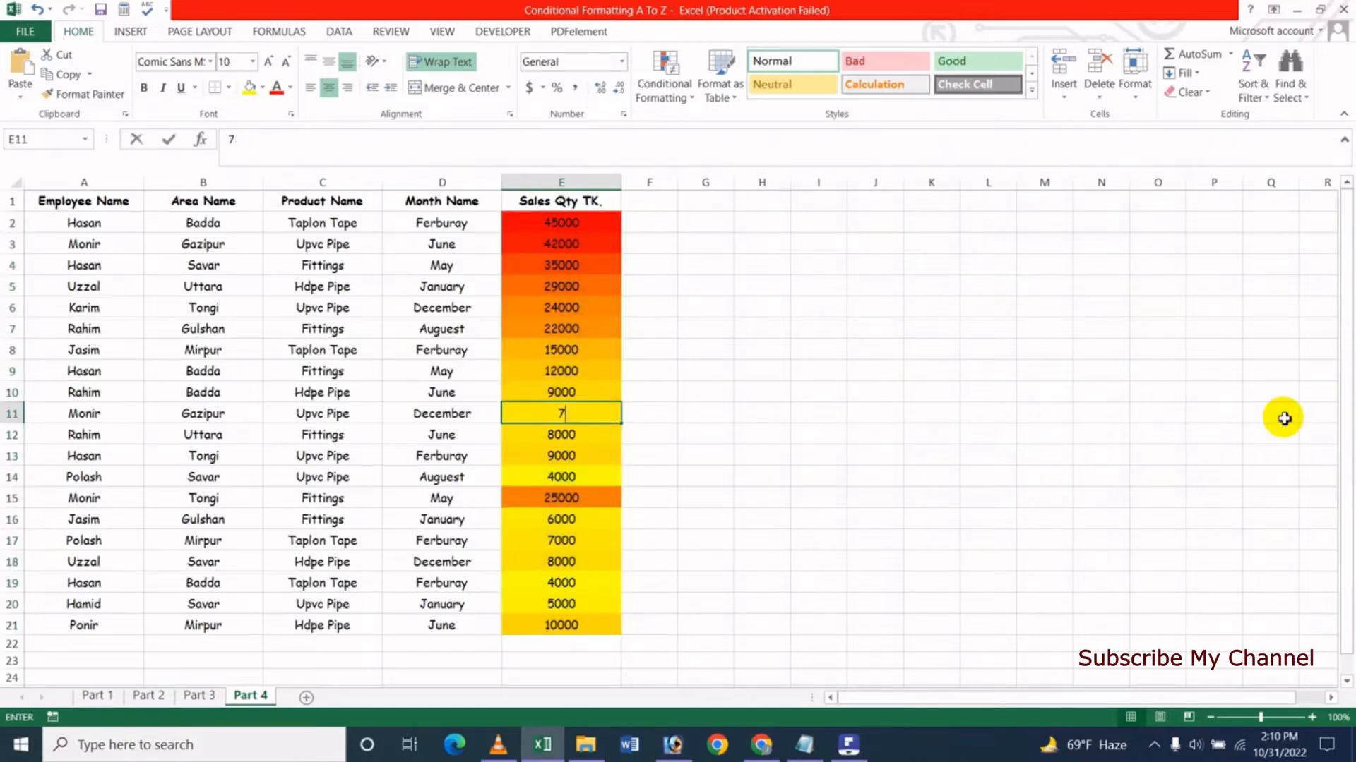
pyautogui.write('0000')
pyautogui.press('Return')
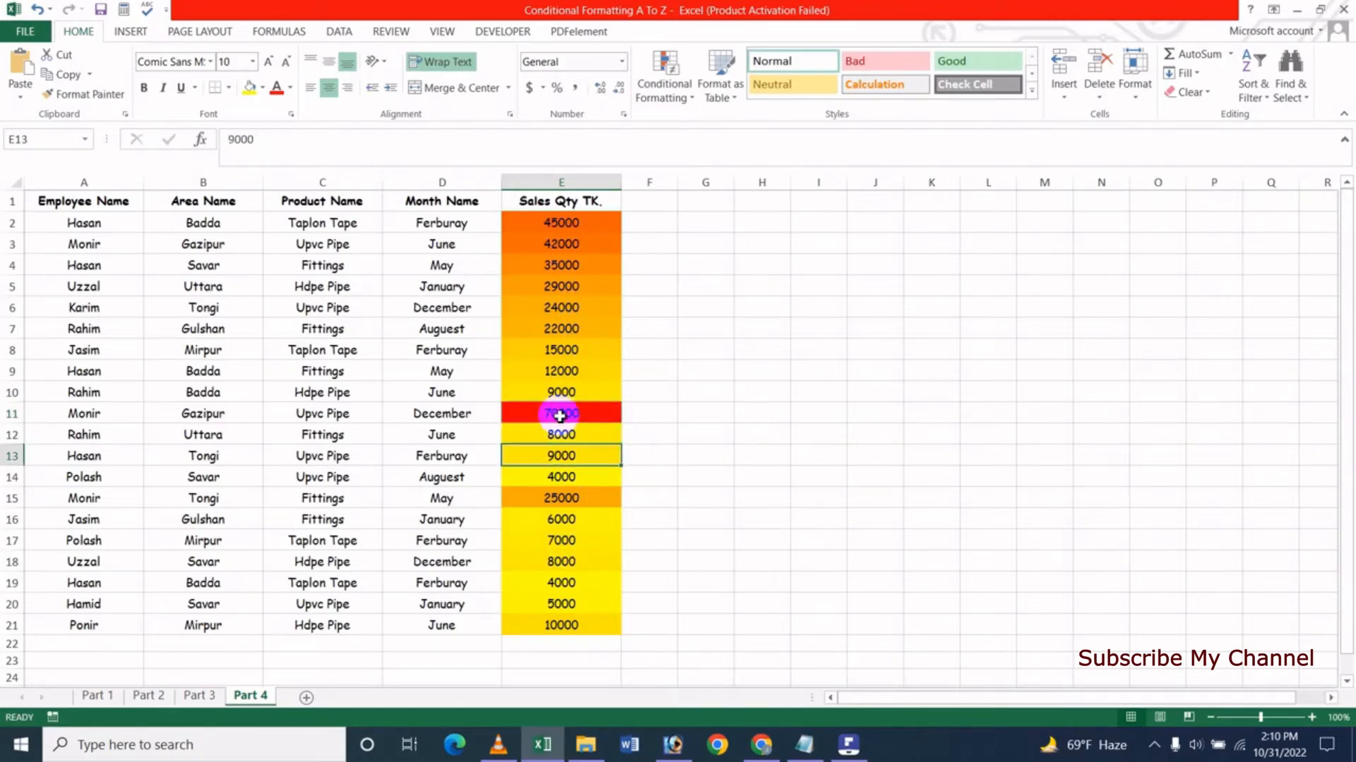
# - Change the sales quantity in cell E11 to 3500 and reselect that cell
pyautogui.write('3500')
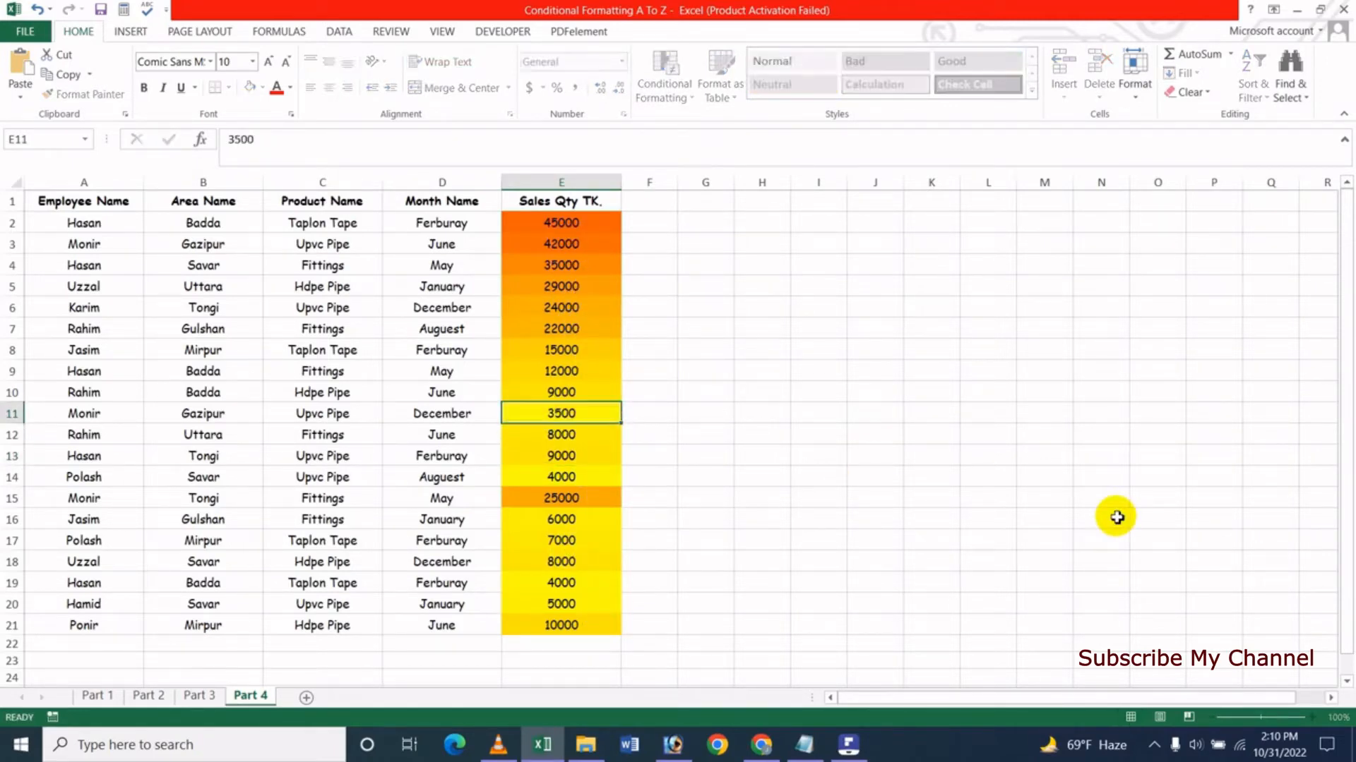
pyautogui.press('Return')
pyautogui.press('Up')
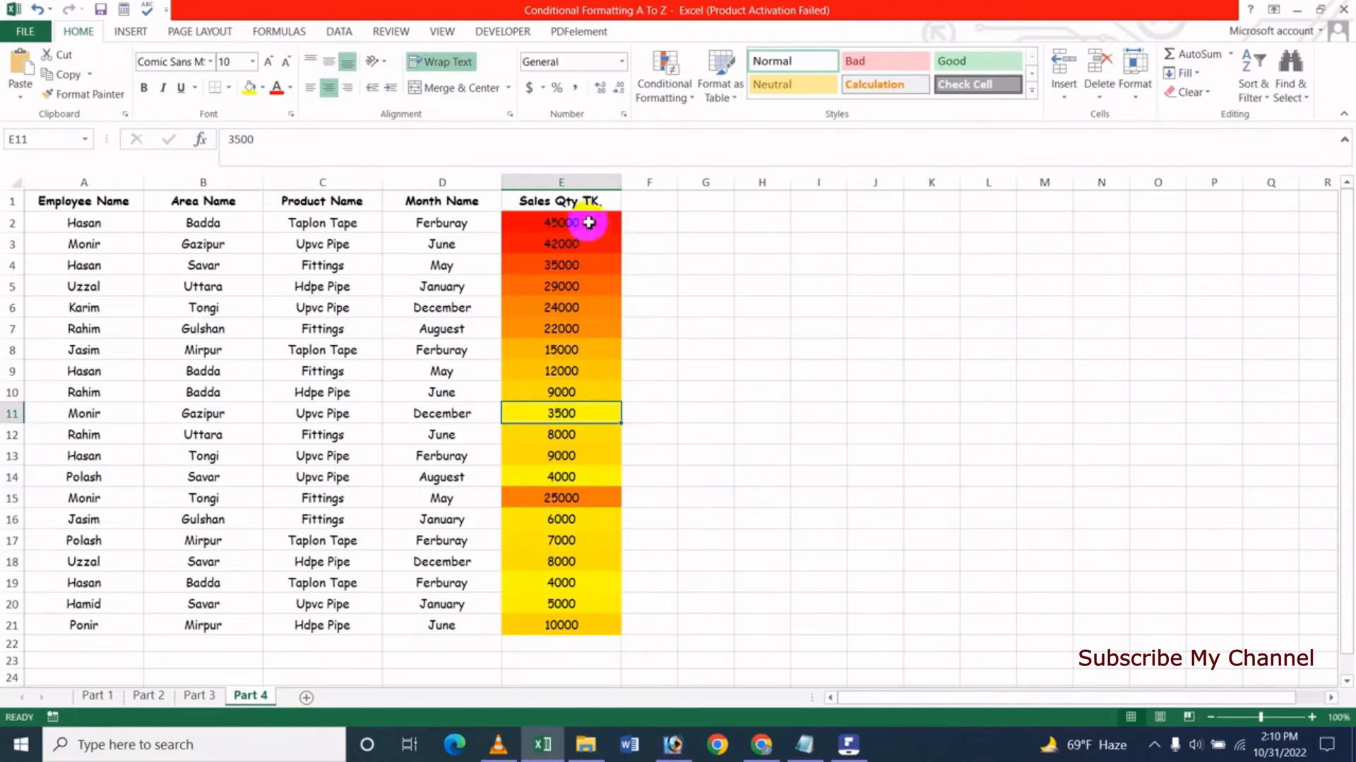
# - Open the conditional formatting rules manager for E2:E21 and select the yellow-to-red color scale rule
pyautogui.moveTo(589, 222); pyautogui.dragTo(609, 625)
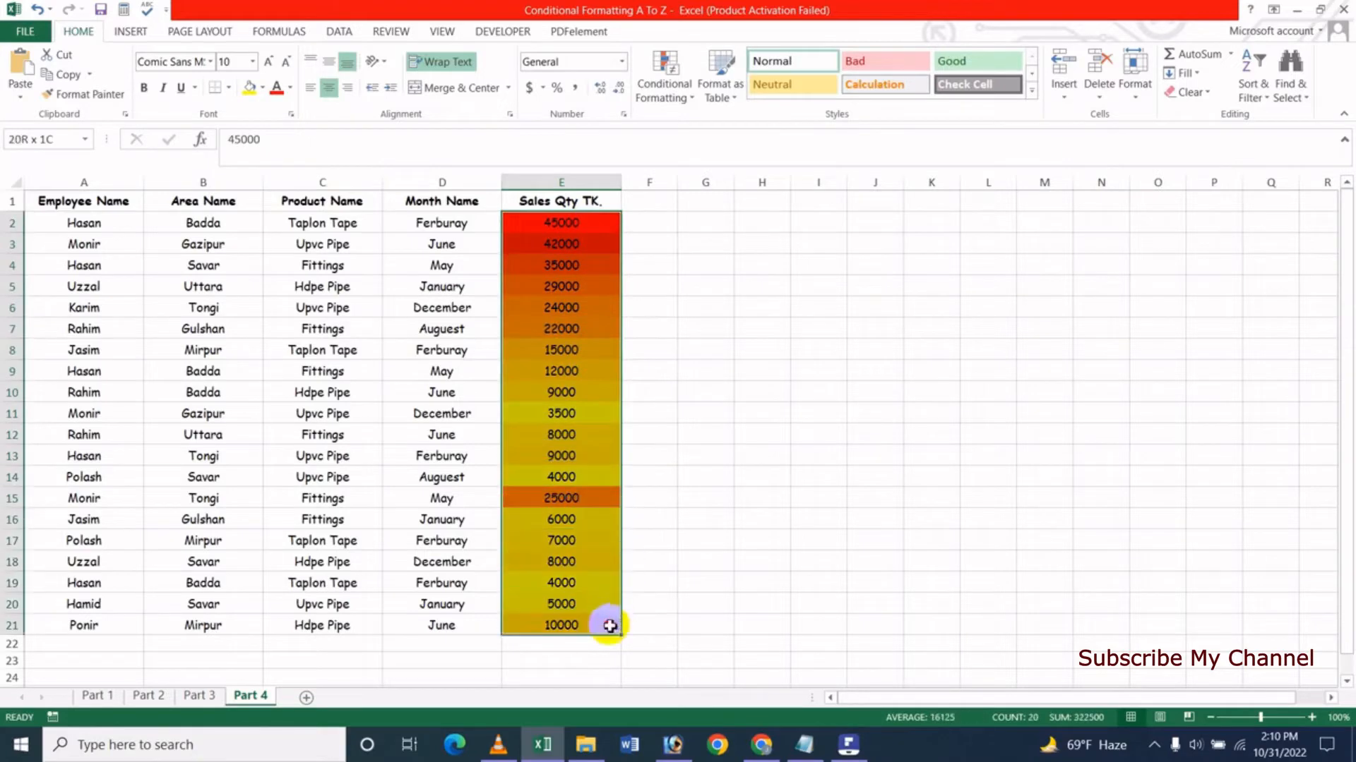
pyautogui.click(662, 103)
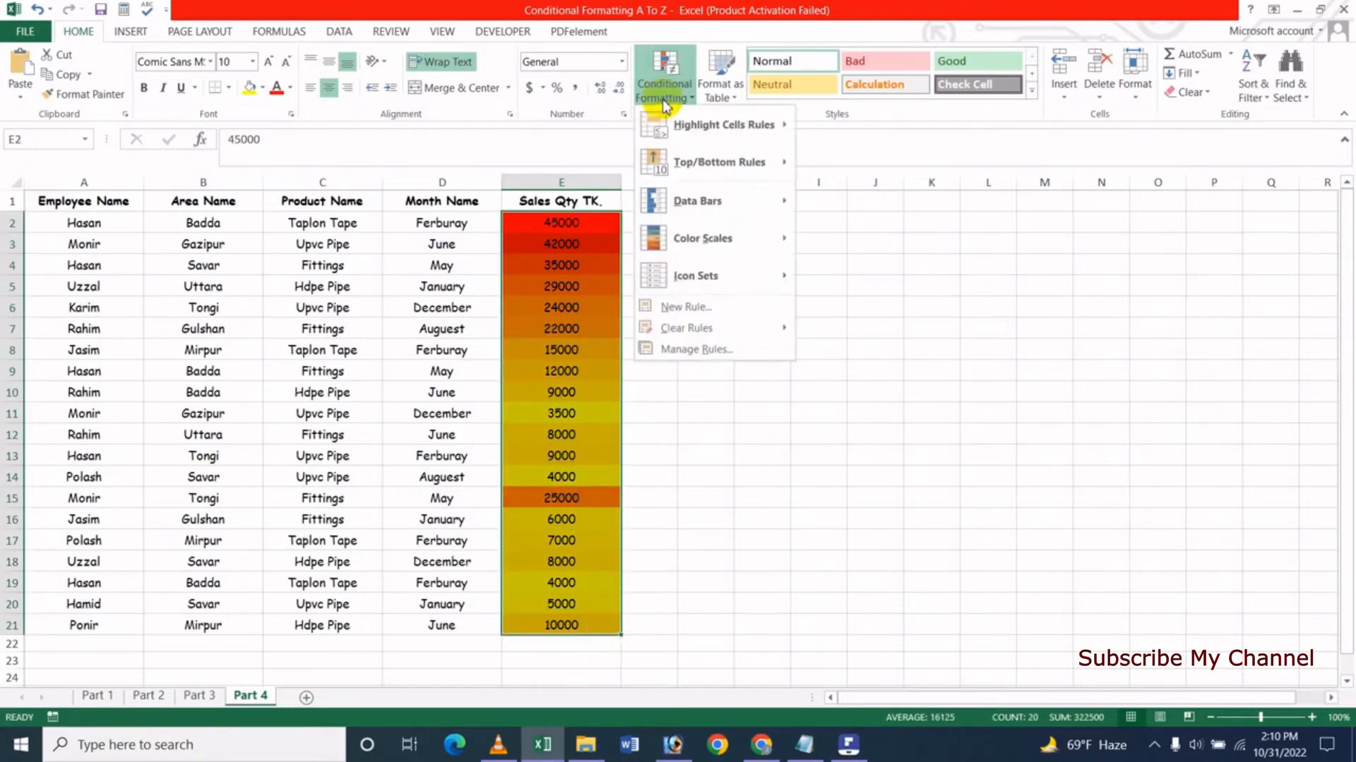
pyautogui.click(714, 358)
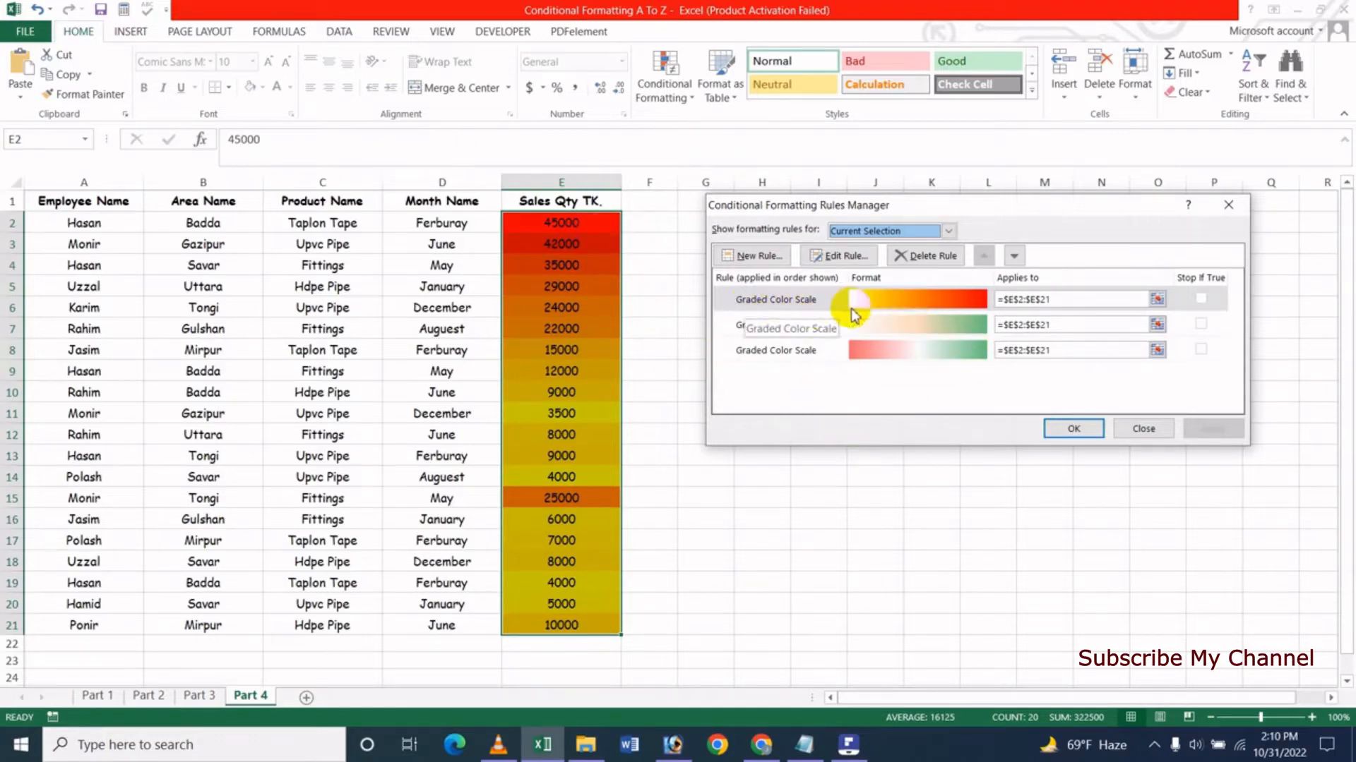
pyautogui.click(922, 312)
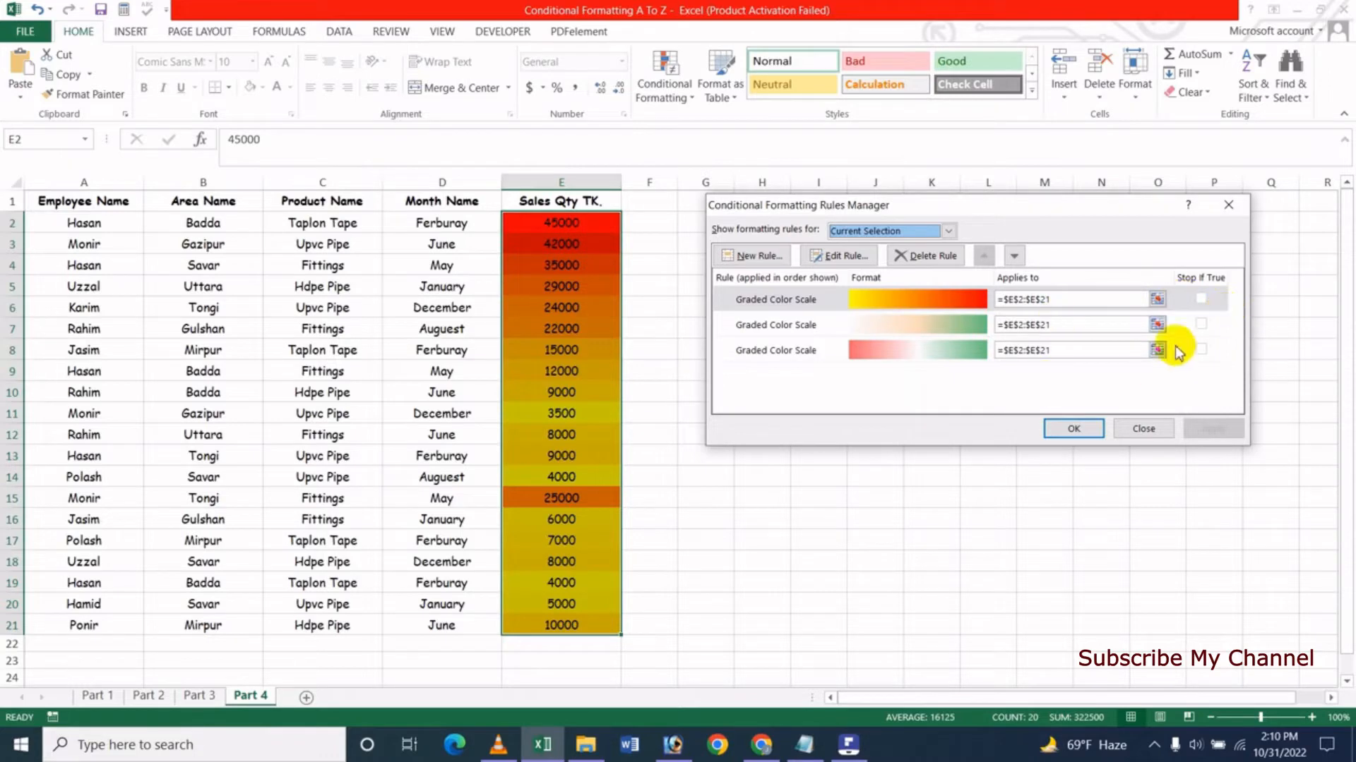
# - Open the yellow-to-red color scale rule for editing and set both its minimum and maximum types to Number
pyautogui.click(972, 303)
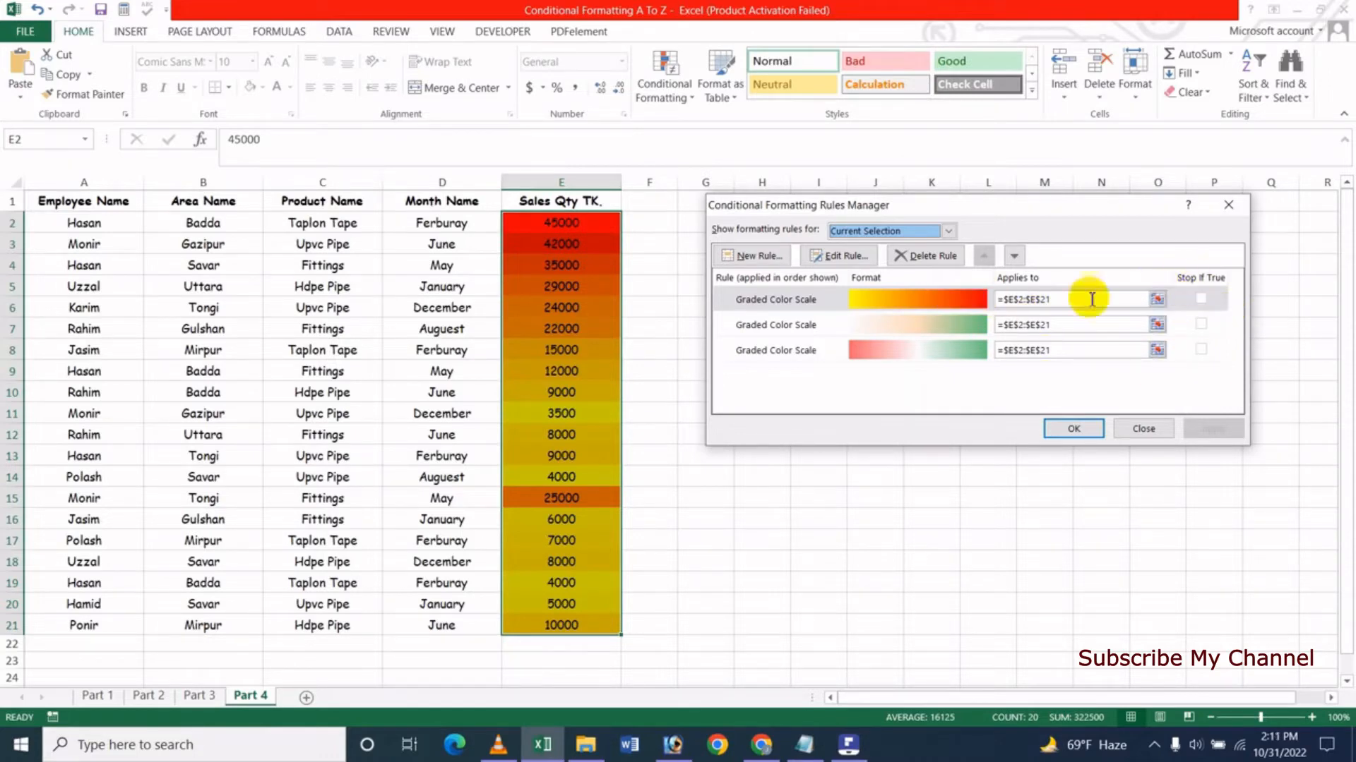
pyautogui.click(1200, 300)
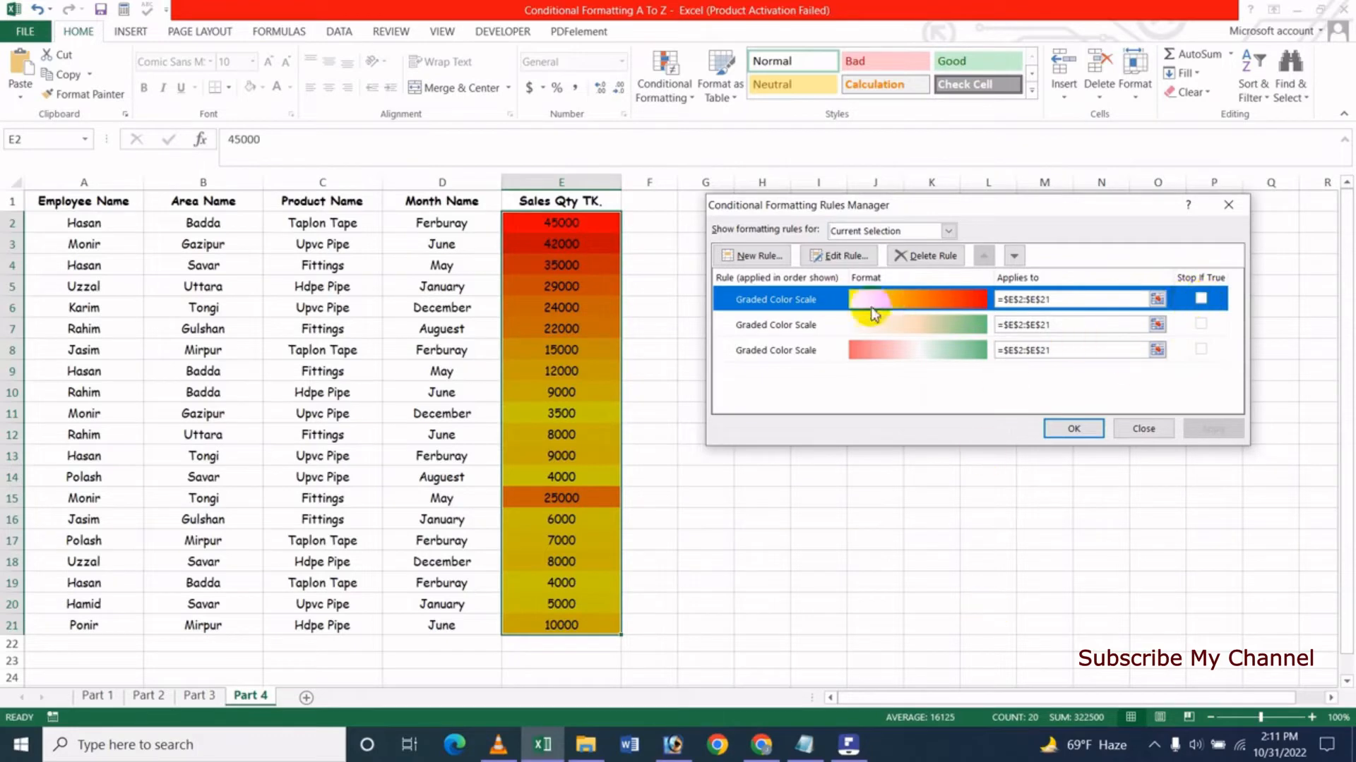
pyautogui.click(838, 256)
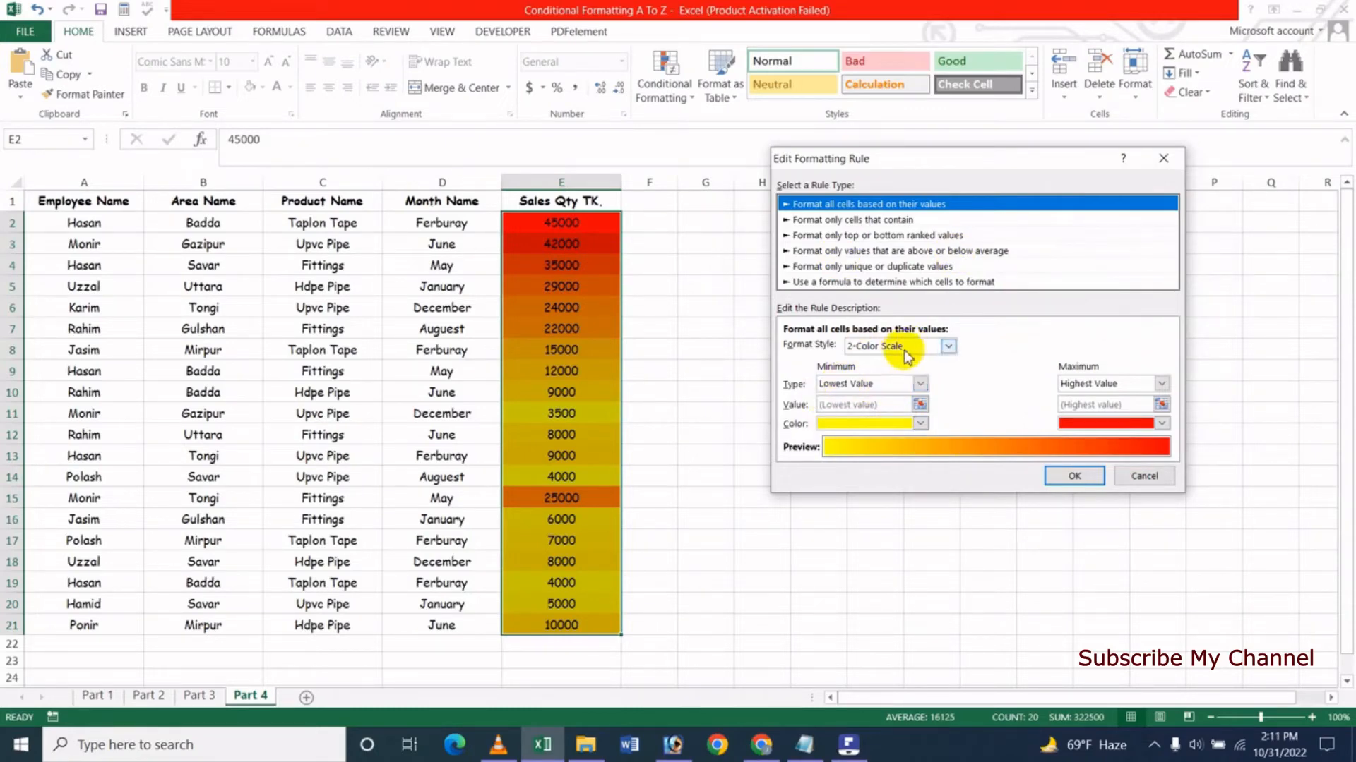
pyautogui.click(882, 385)
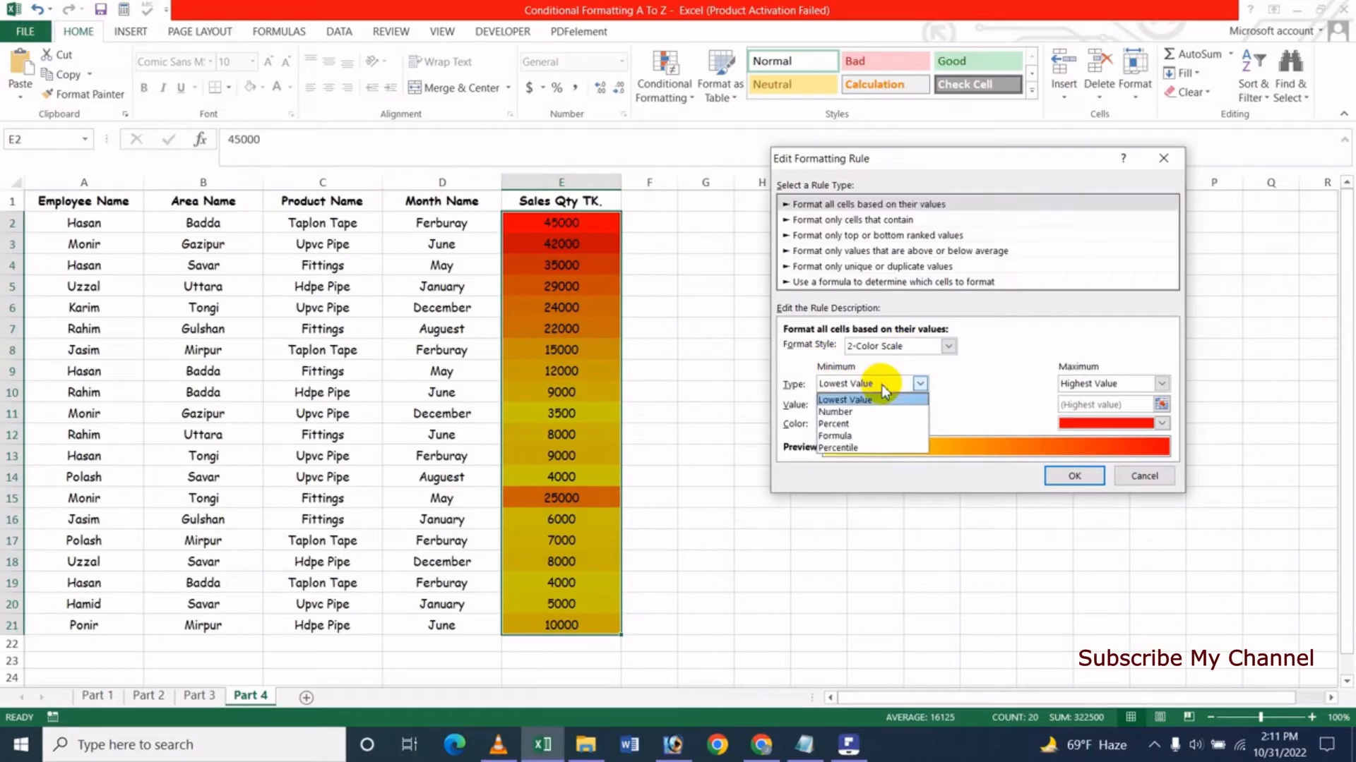
pyautogui.click(839, 412)
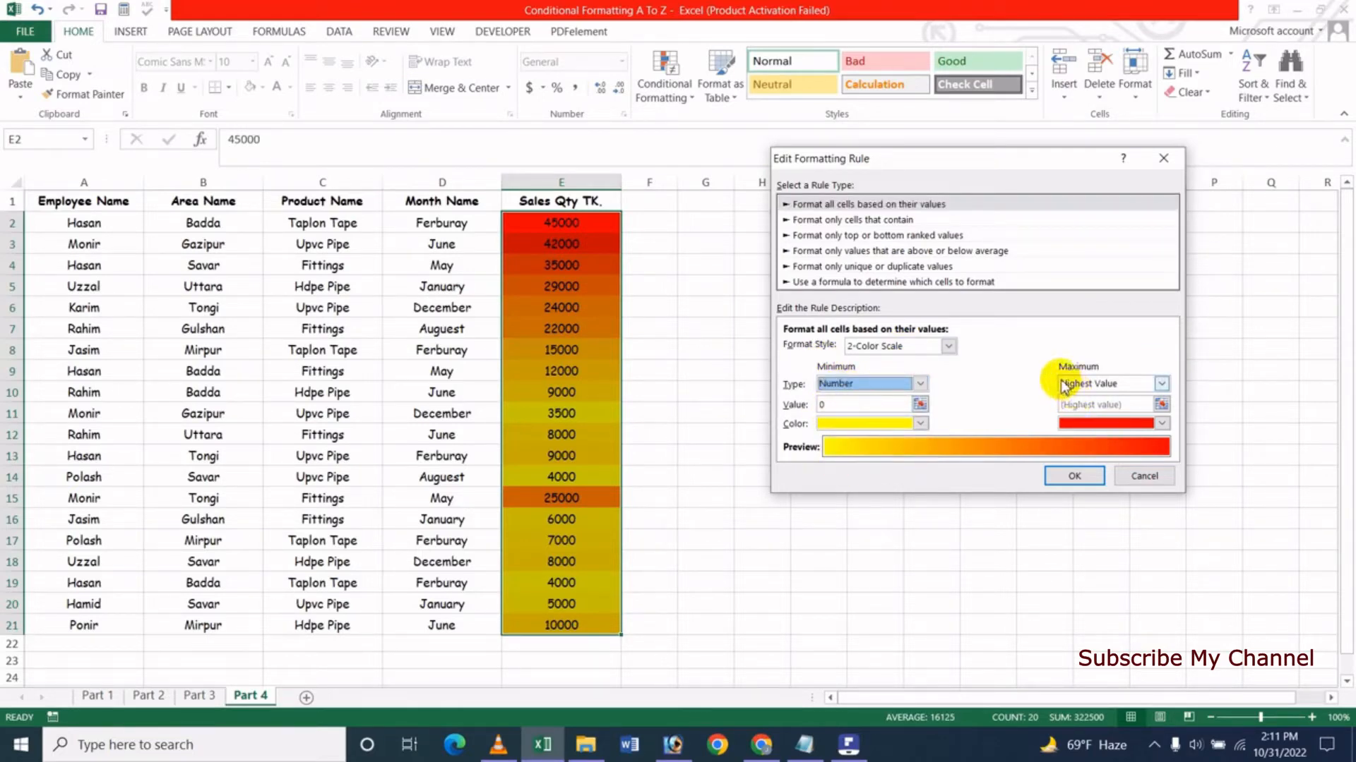
pyautogui.click(1118, 392)
pyautogui.click(1103, 411)
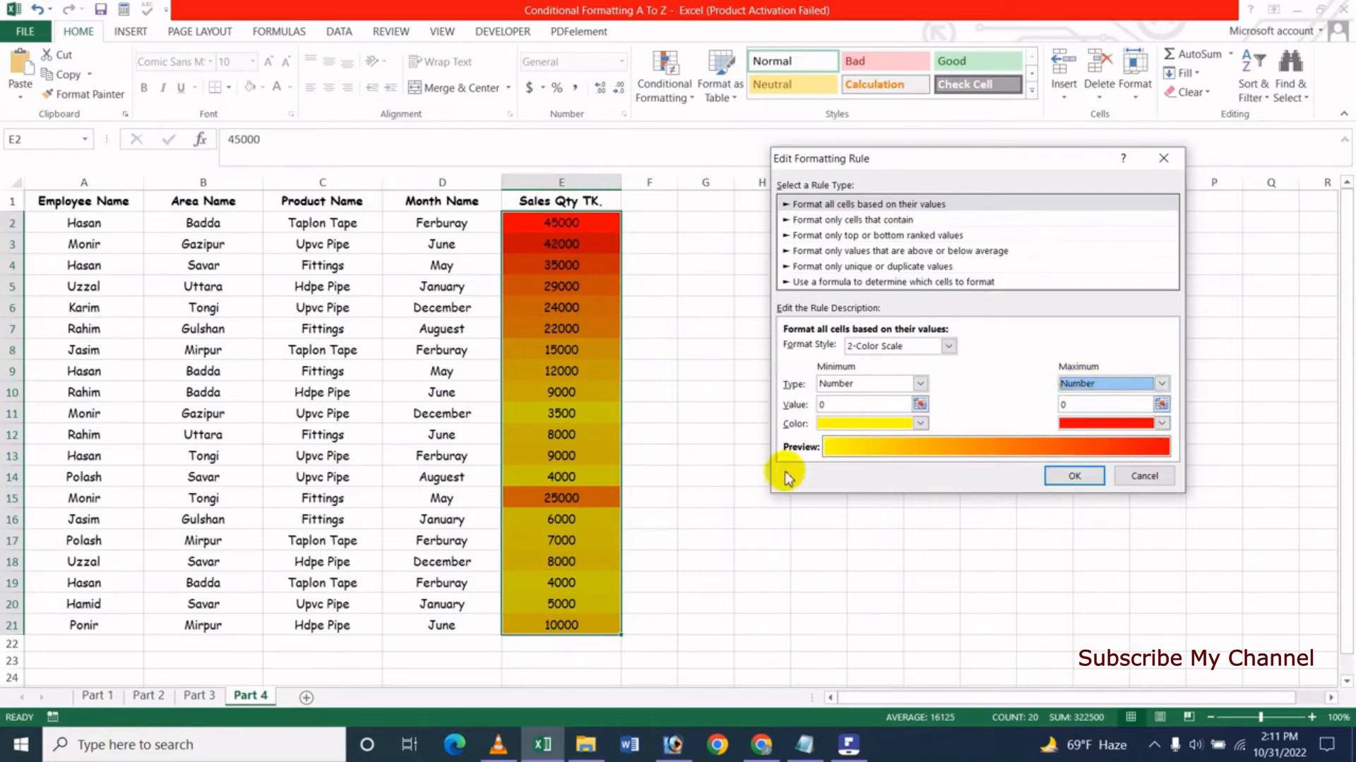
# - Set the rule's minimum value to 15000 and its minimum color to green
pyautogui.click(843, 405)
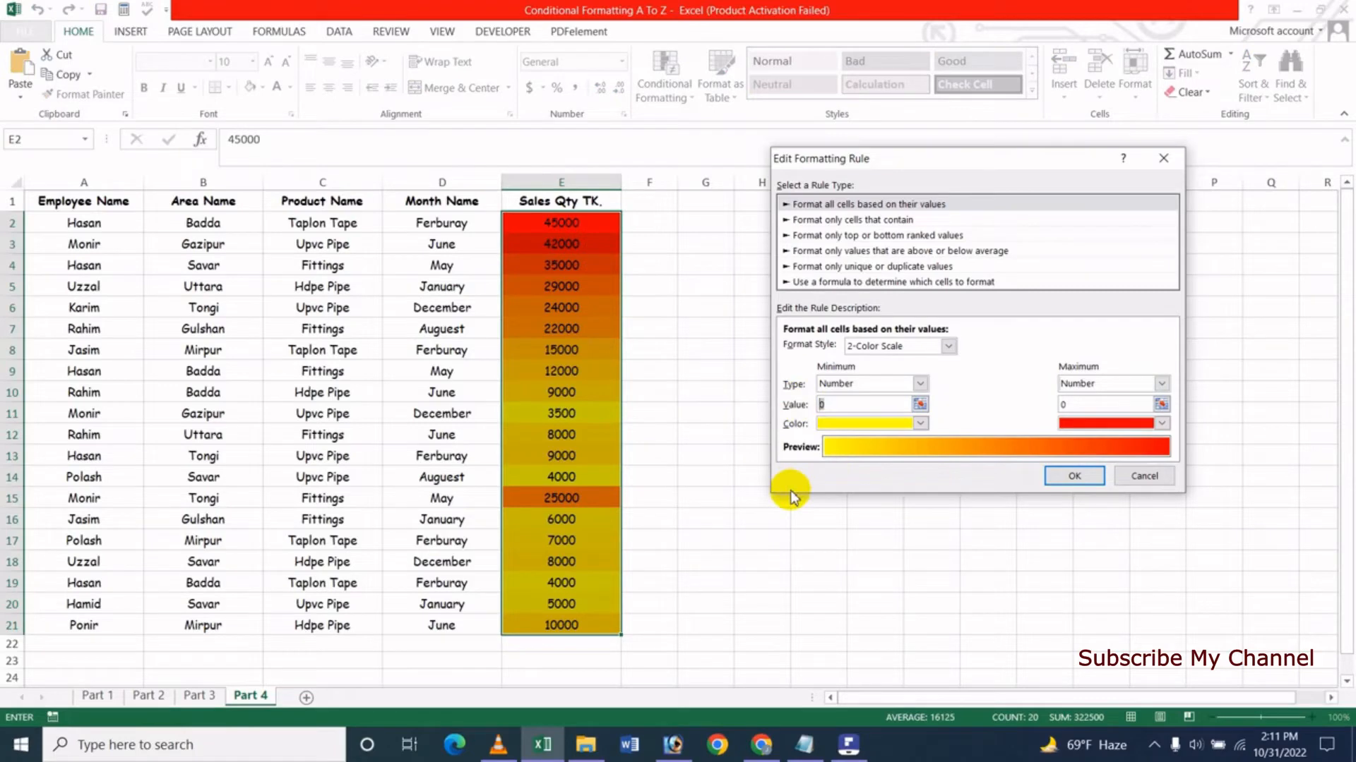
pyautogui.write('25000')
pyautogui.press('BackSpace')
pyautogui.press('BackSpace')
pyautogui.press('BackSpace')
pyautogui.press('BackSpace')
pyautogui.press('BackSpace')
pyautogui.write('15000')
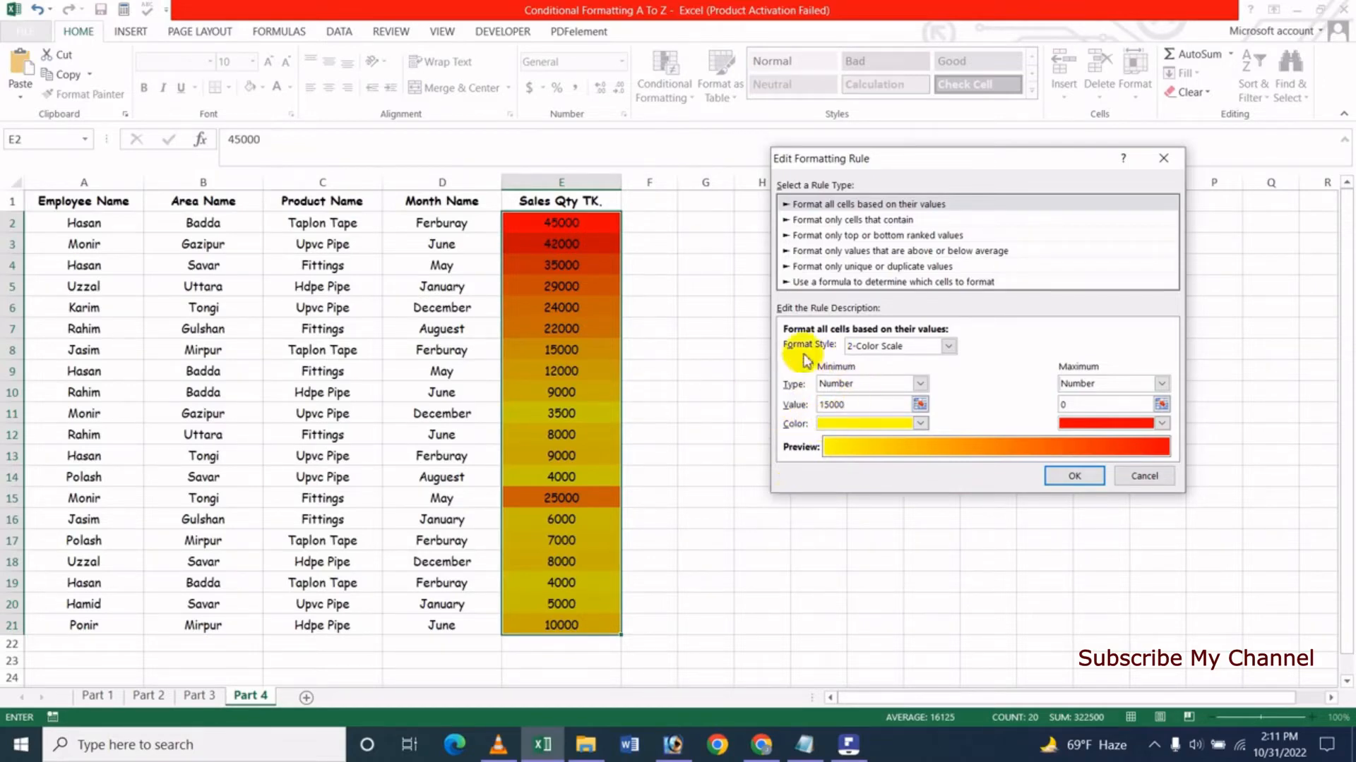
pyautogui.click(856, 427)
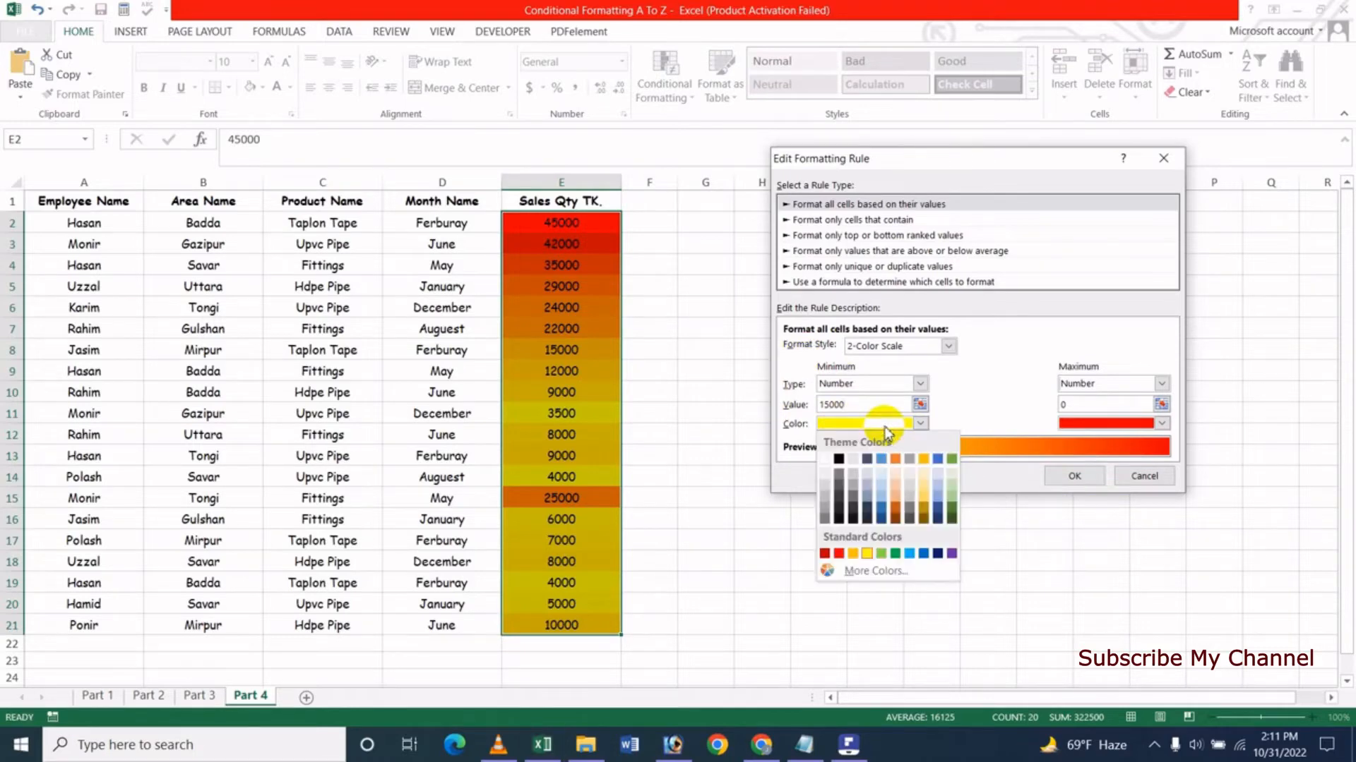
pyautogui.click(895, 554)
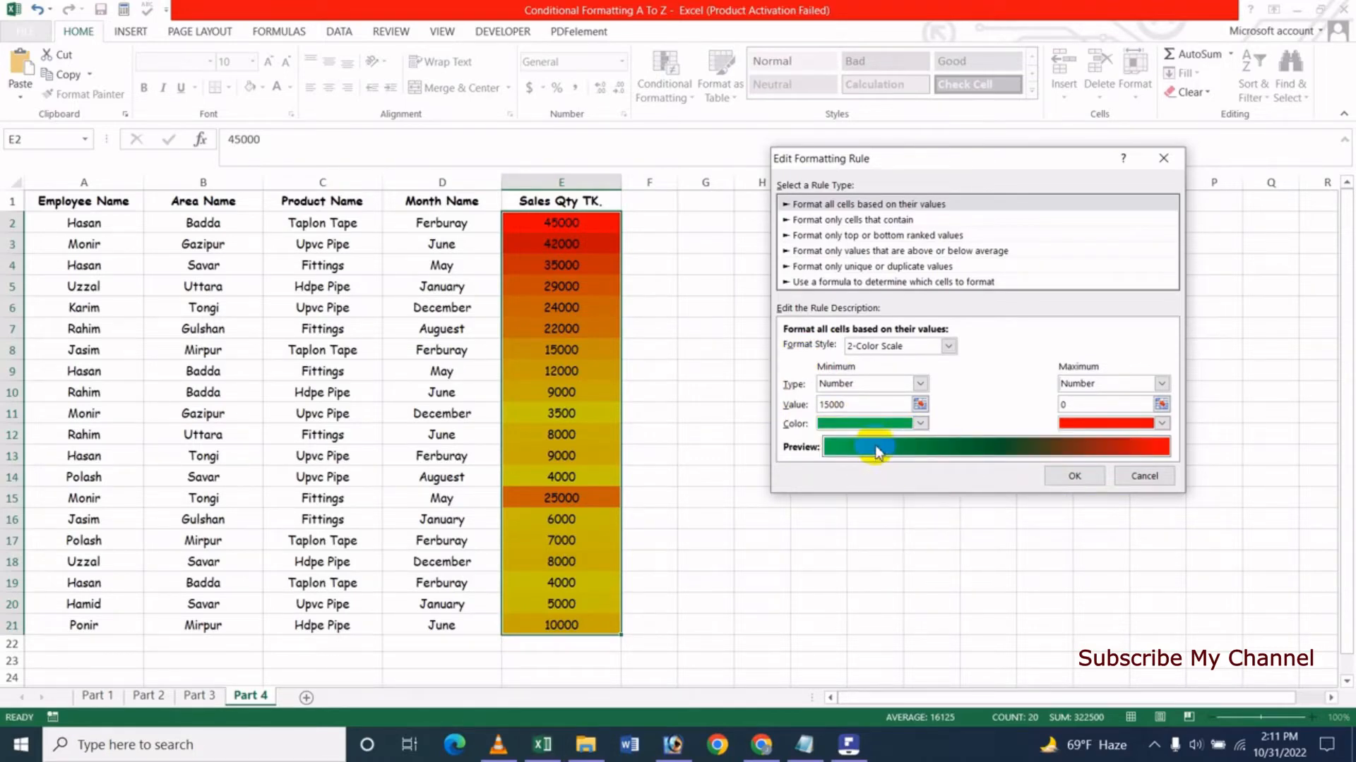
# - Set the rule's maximum value to 35000 with a blue color, then apply the edited rule and close the rules manager
pyautogui.click(1102, 405)
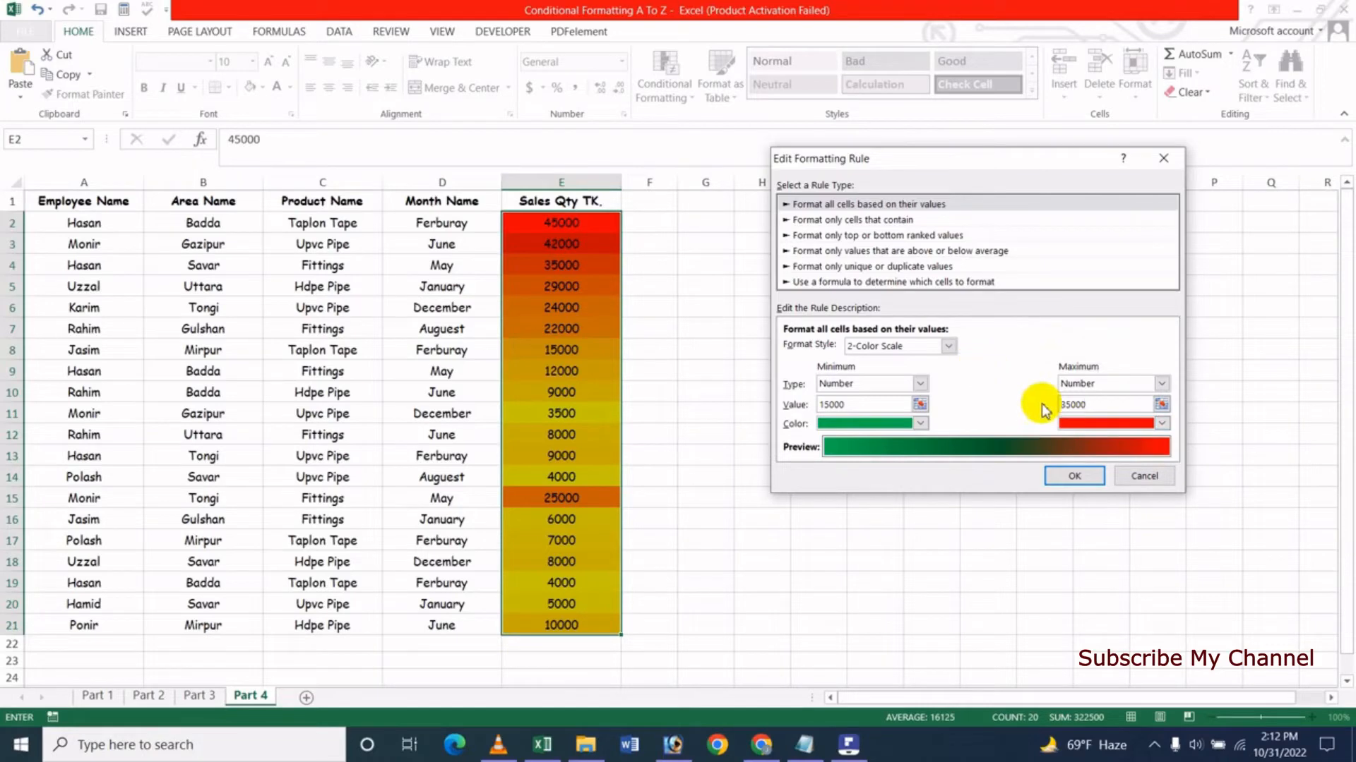
pyautogui.click(1134, 425)
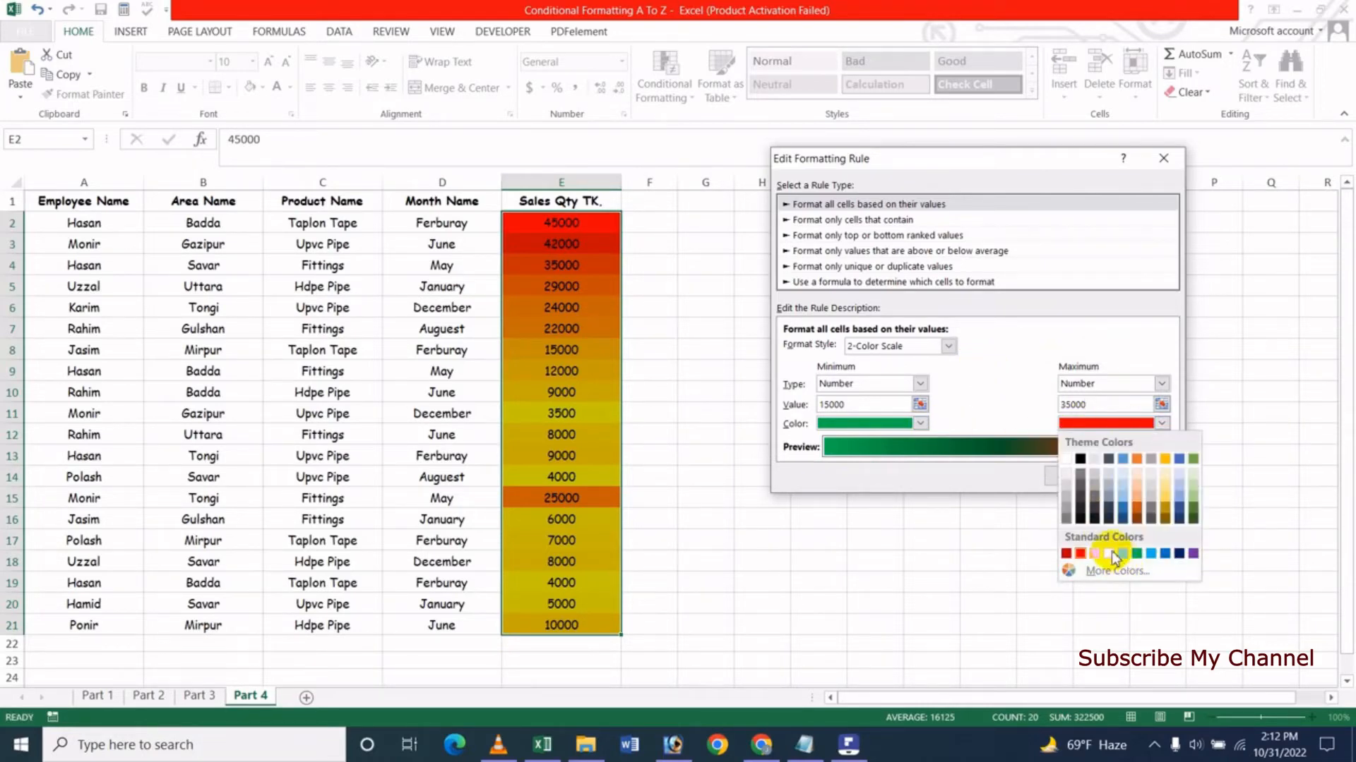
pyautogui.click(1162, 554)
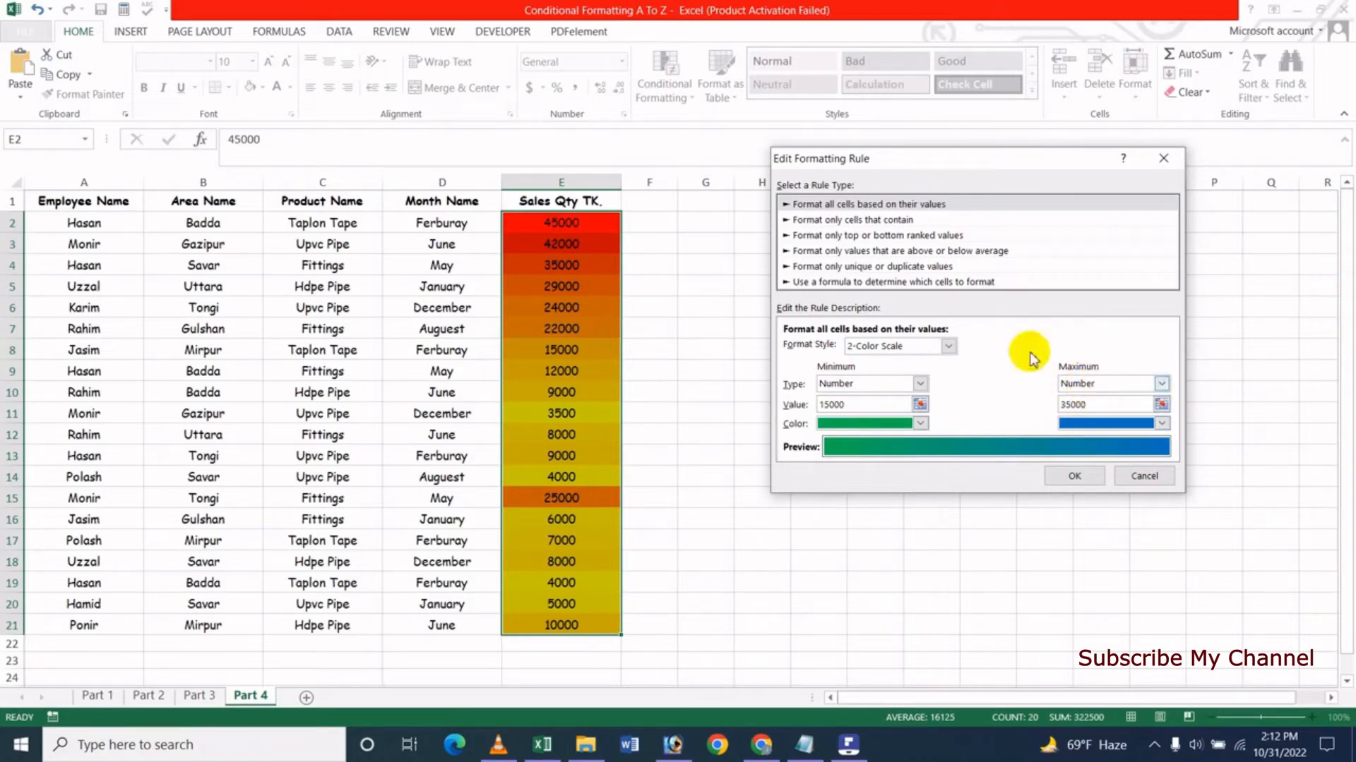
pyautogui.click(1068, 477)
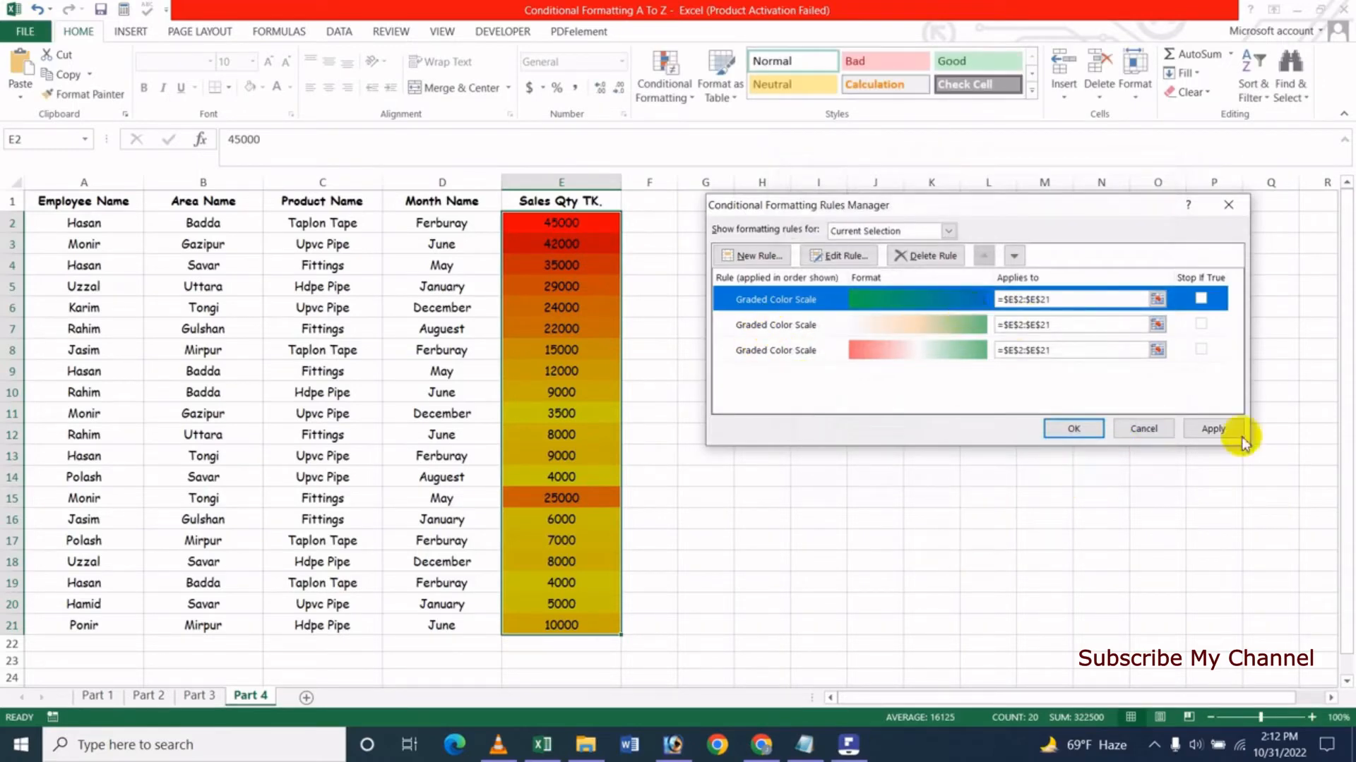
pyautogui.click(1214, 430)
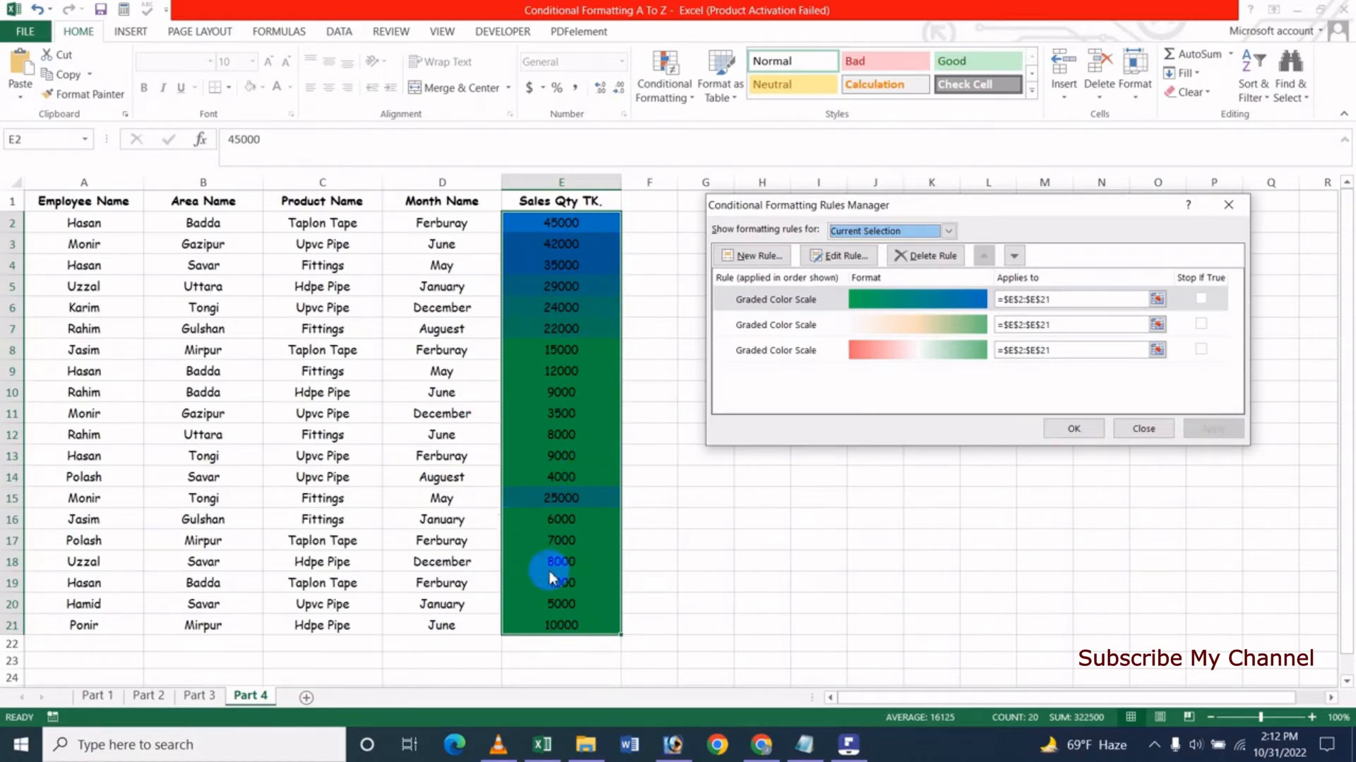
pyautogui.click(1134, 430)
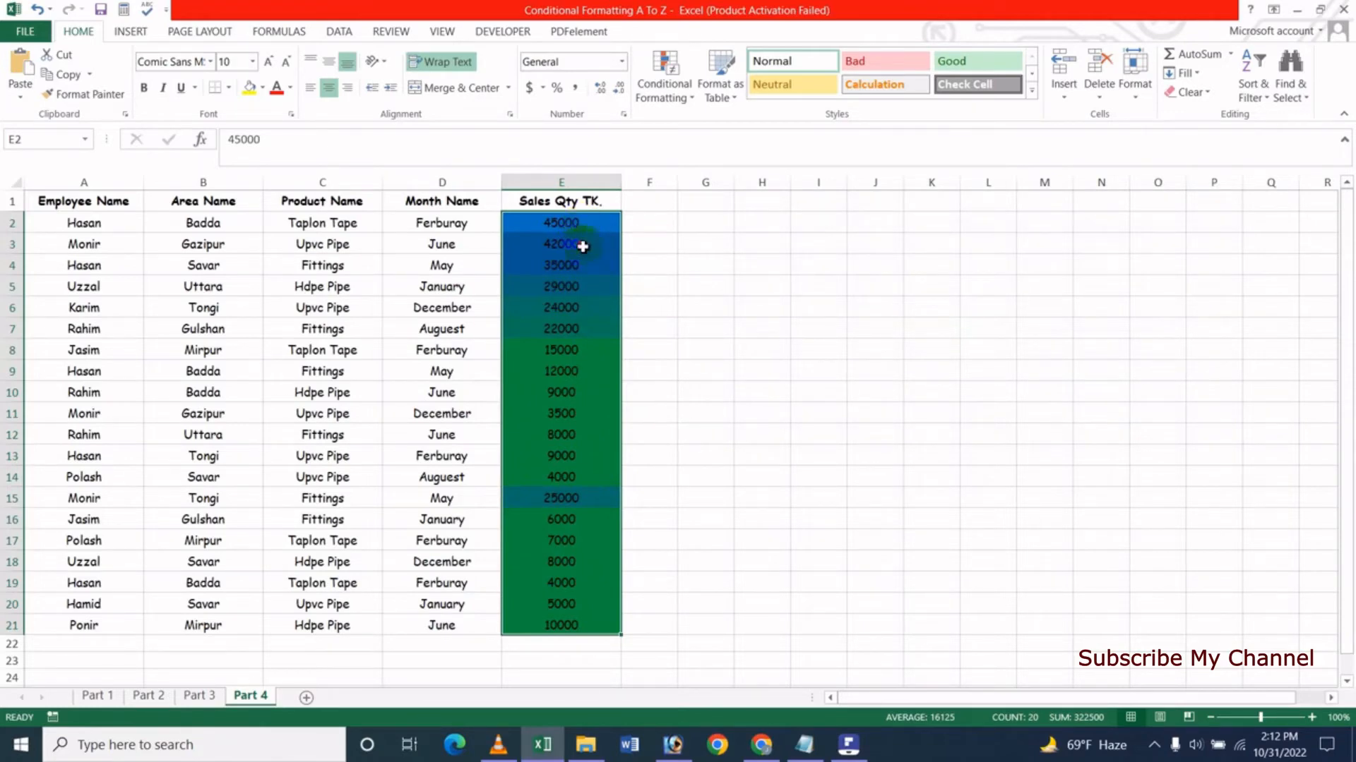
# - Reselect the sales quantities in E2:E21 and clear the conditional formatting rules from the entire sheet
pyautogui.moveTo(582, 225); pyautogui.dragTo(555, 629)
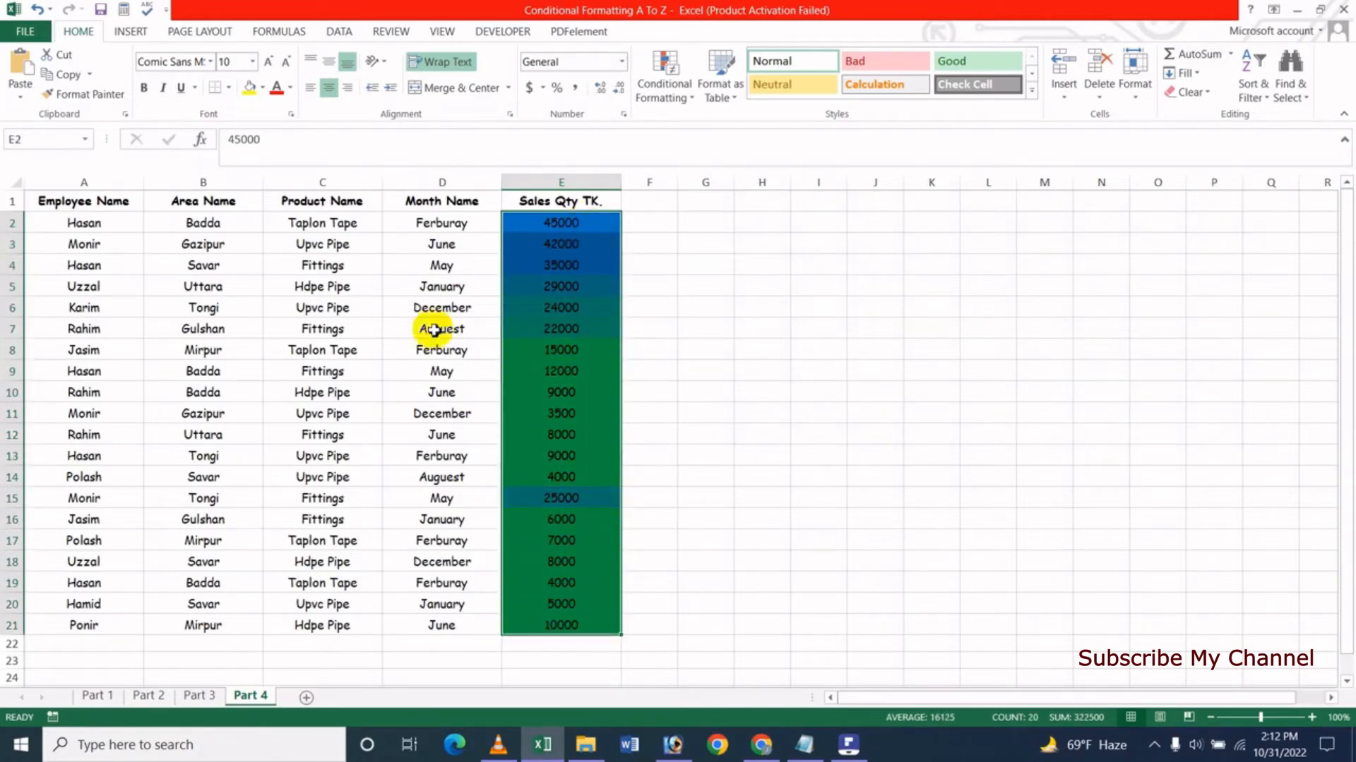
pyautogui.click(671, 98)
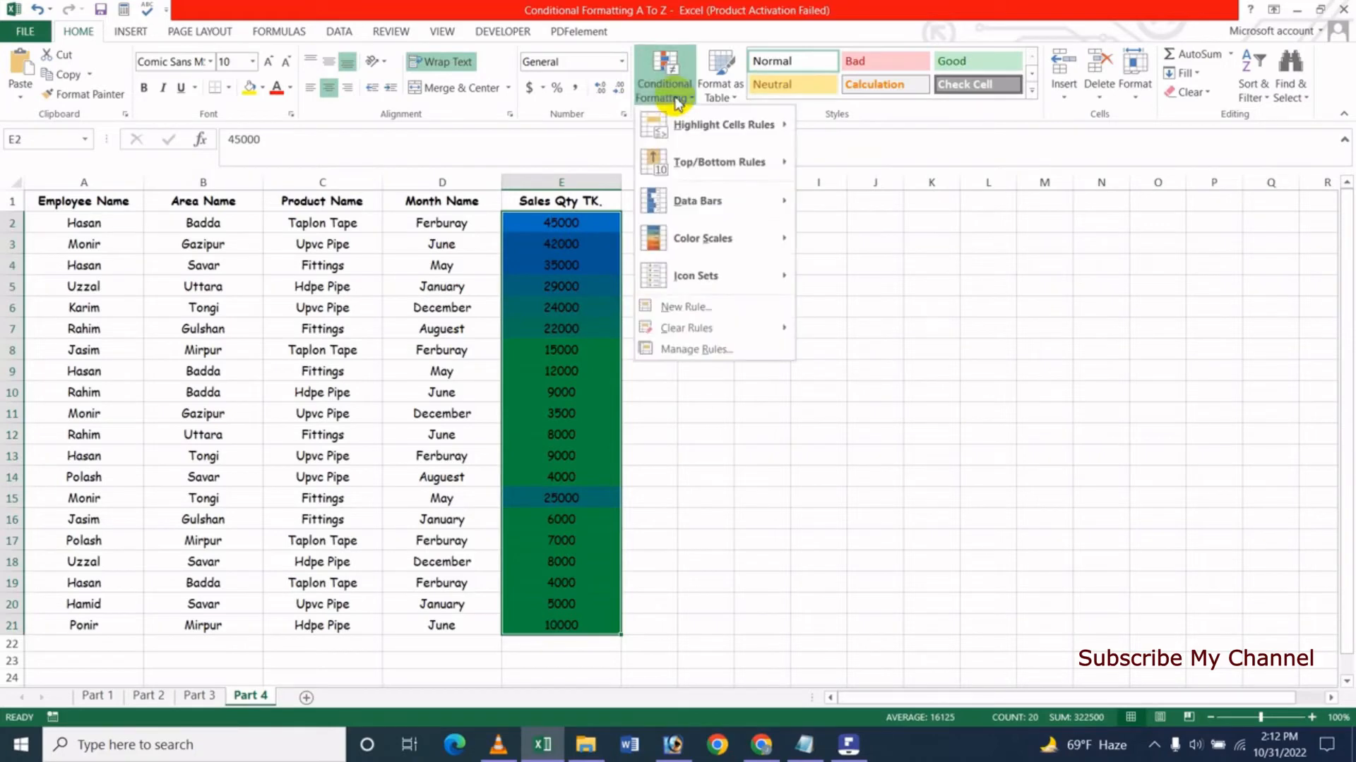
pyautogui.moveTo(709, 336)
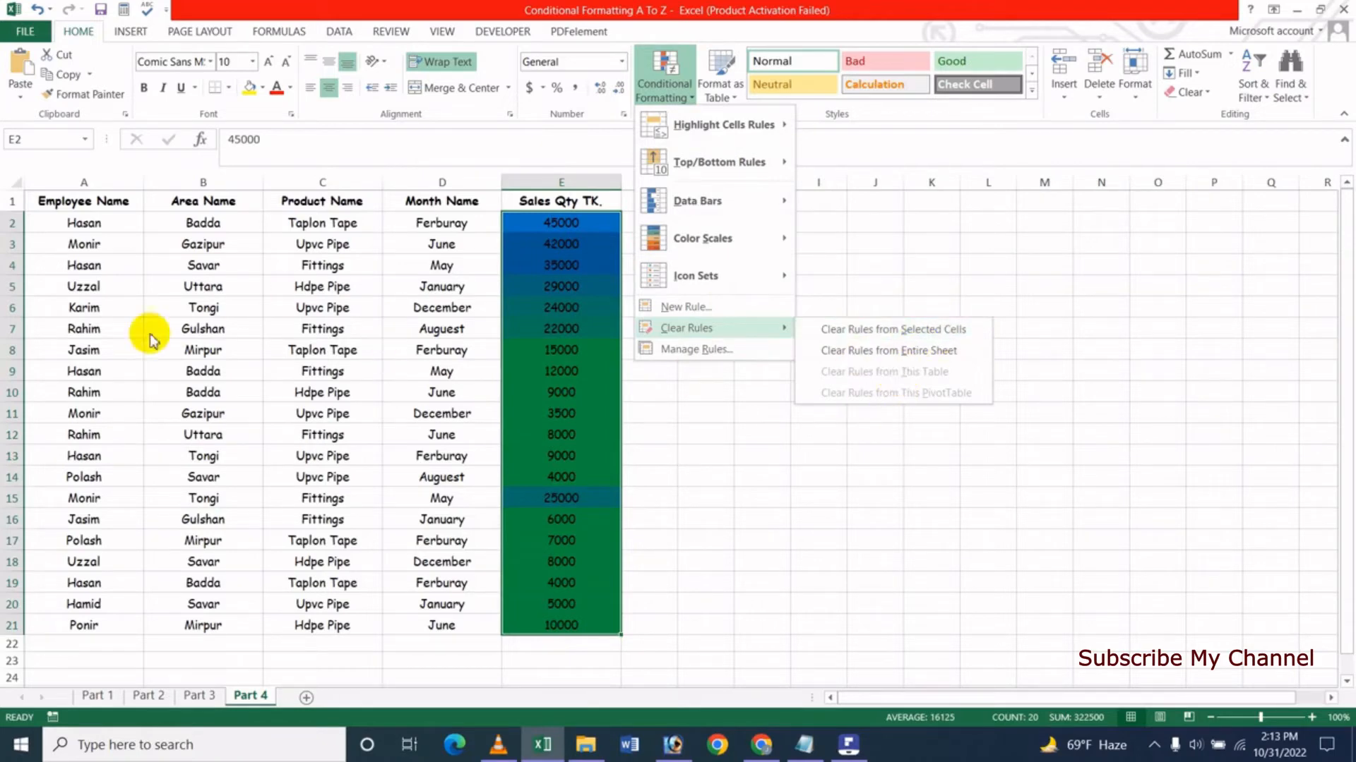
pyautogui.click(896, 358)
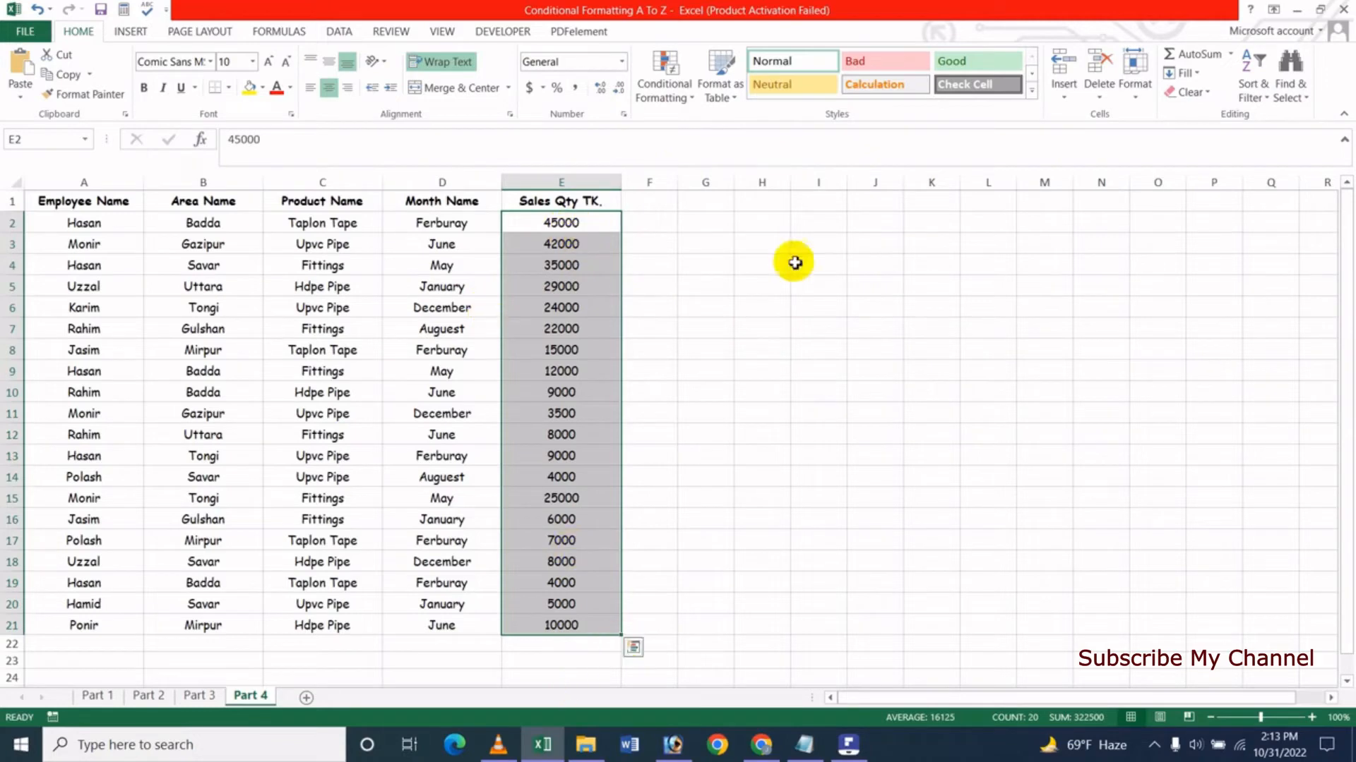
# - Start a new custom color scale rule for E2:E21 and set its format style to 3-Color Scale
pyautogui.click(684, 97)
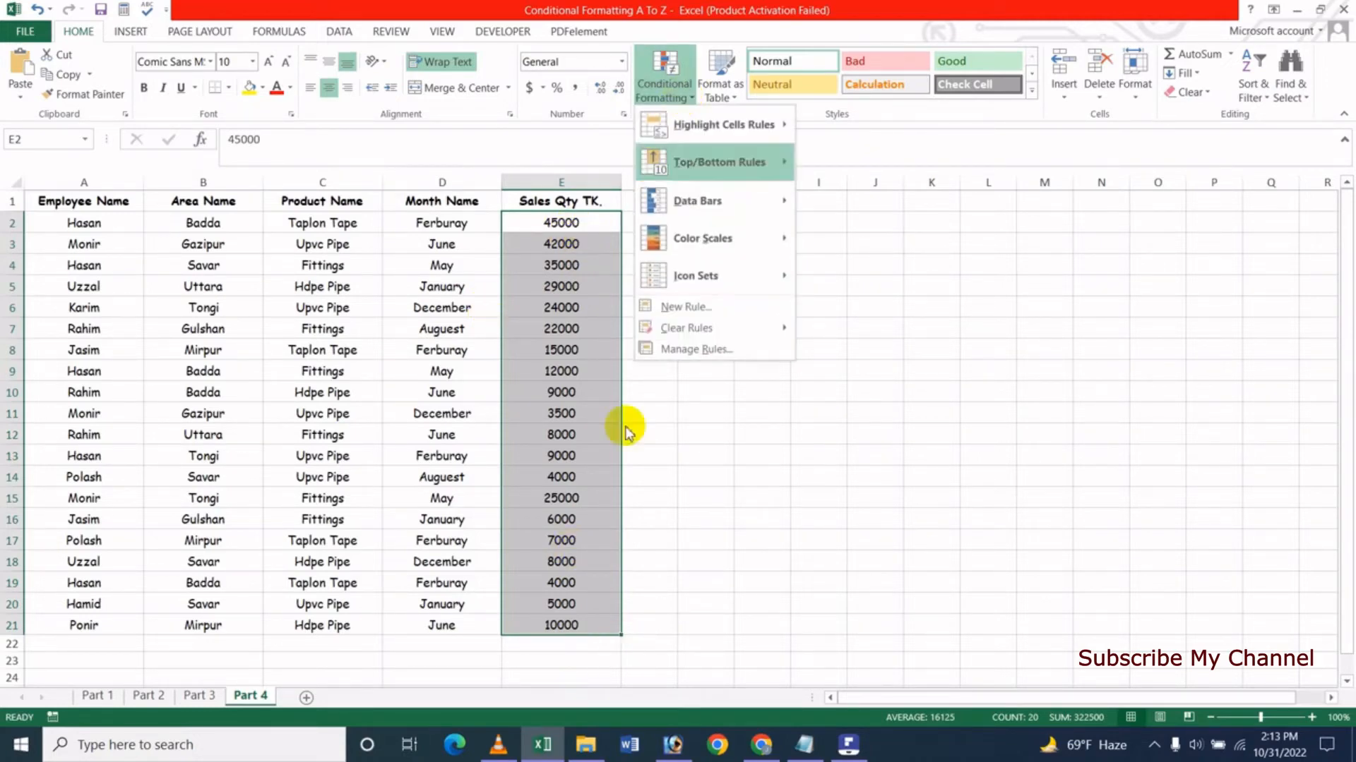
pyautogui.moveTo(707, 249)
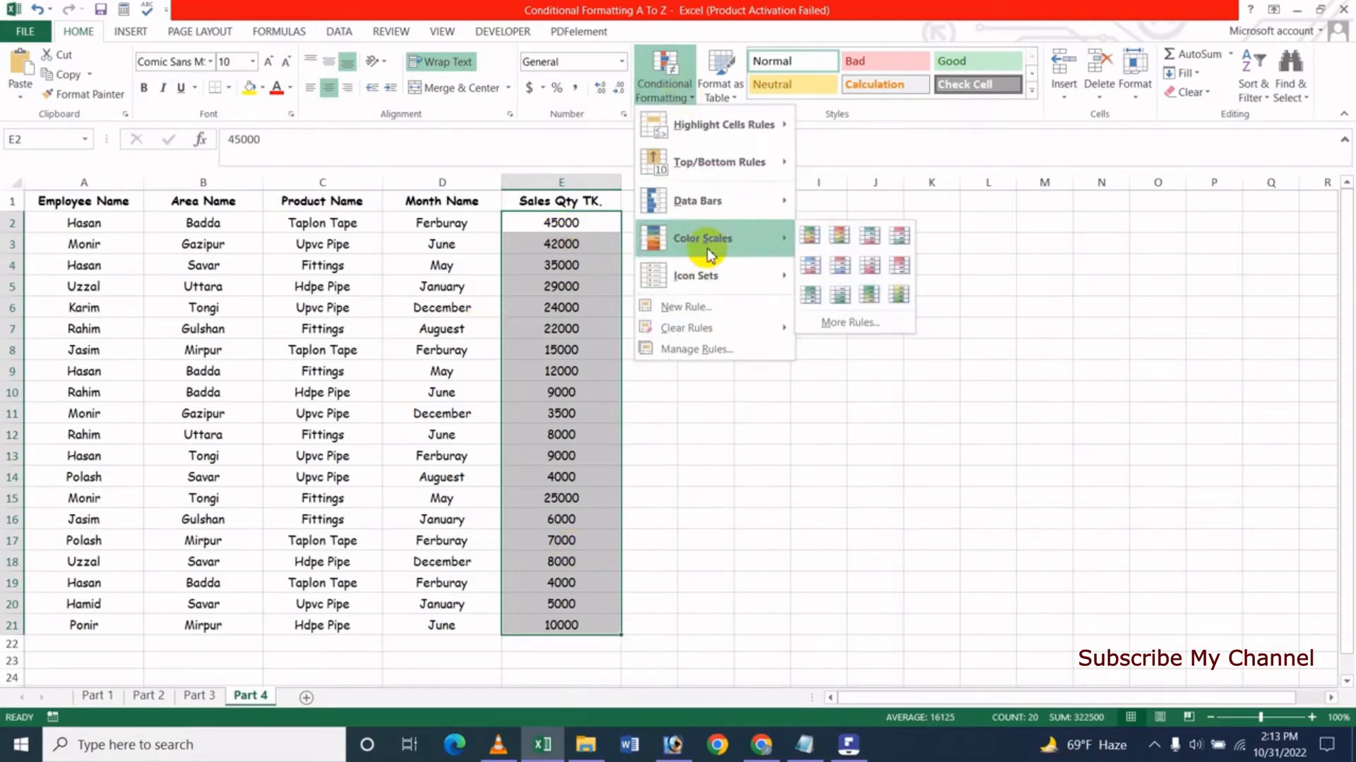
pyautogui.click(864, 325)
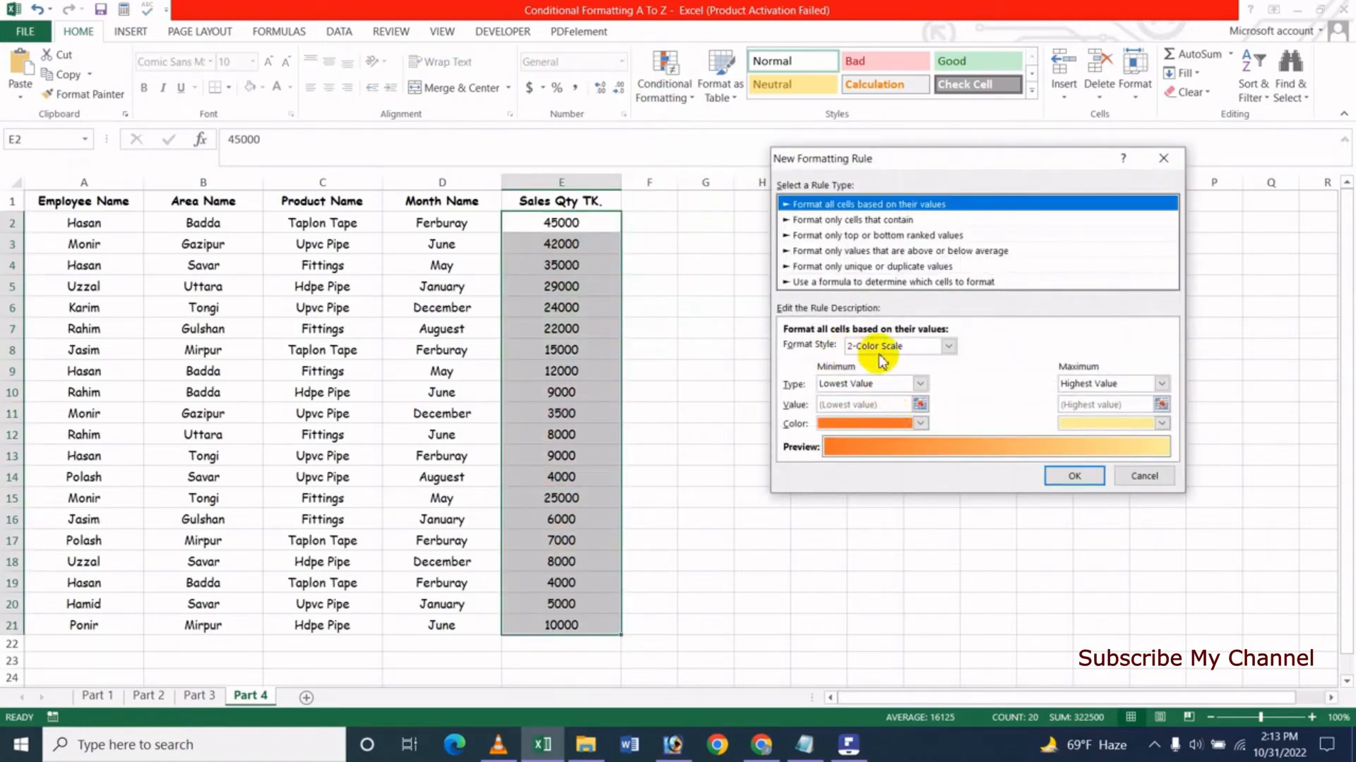
pyautogui.click(948, 347)
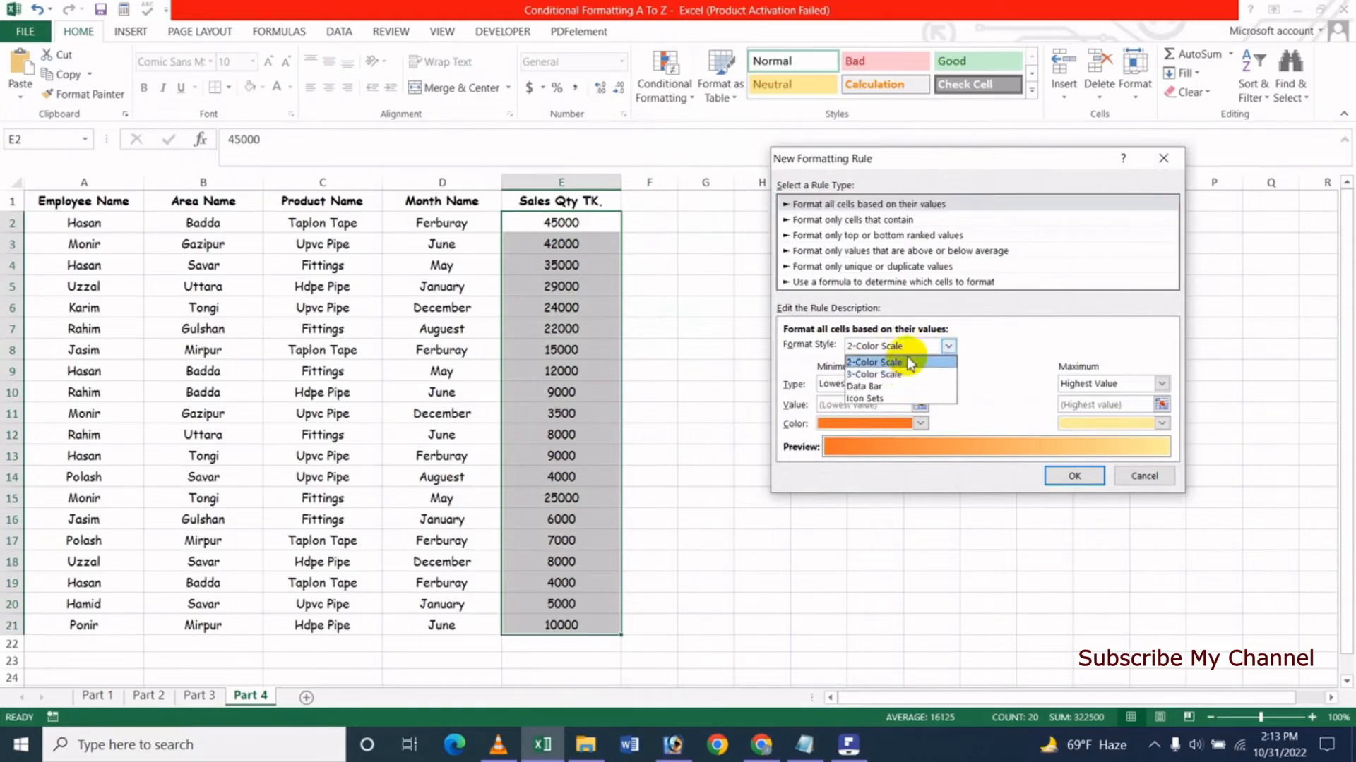
pyautogui.click(907, 374)
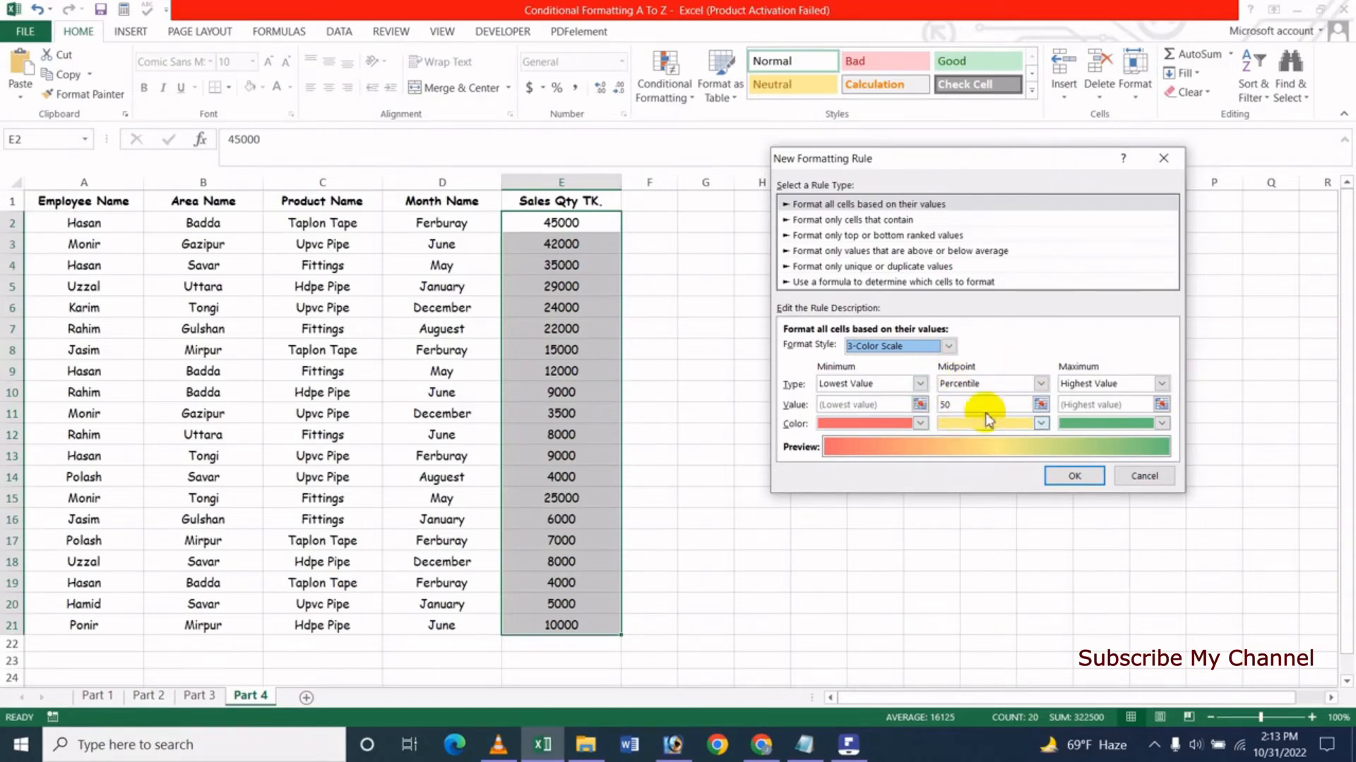
# - Set the new rule's minimum to the 20th percentile and its maximum to the 80th percentile
pyautogui.click(878, 384)
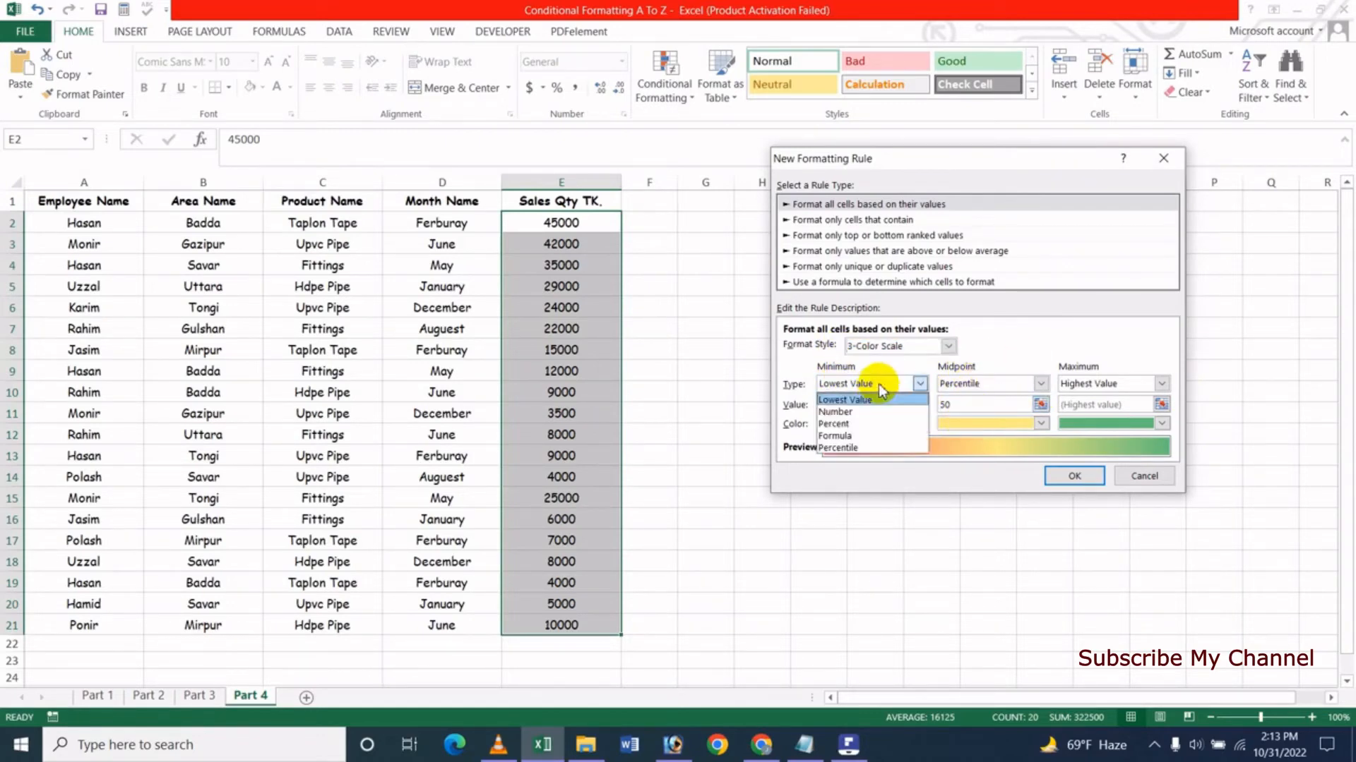
pyautogui.click(854, 448)
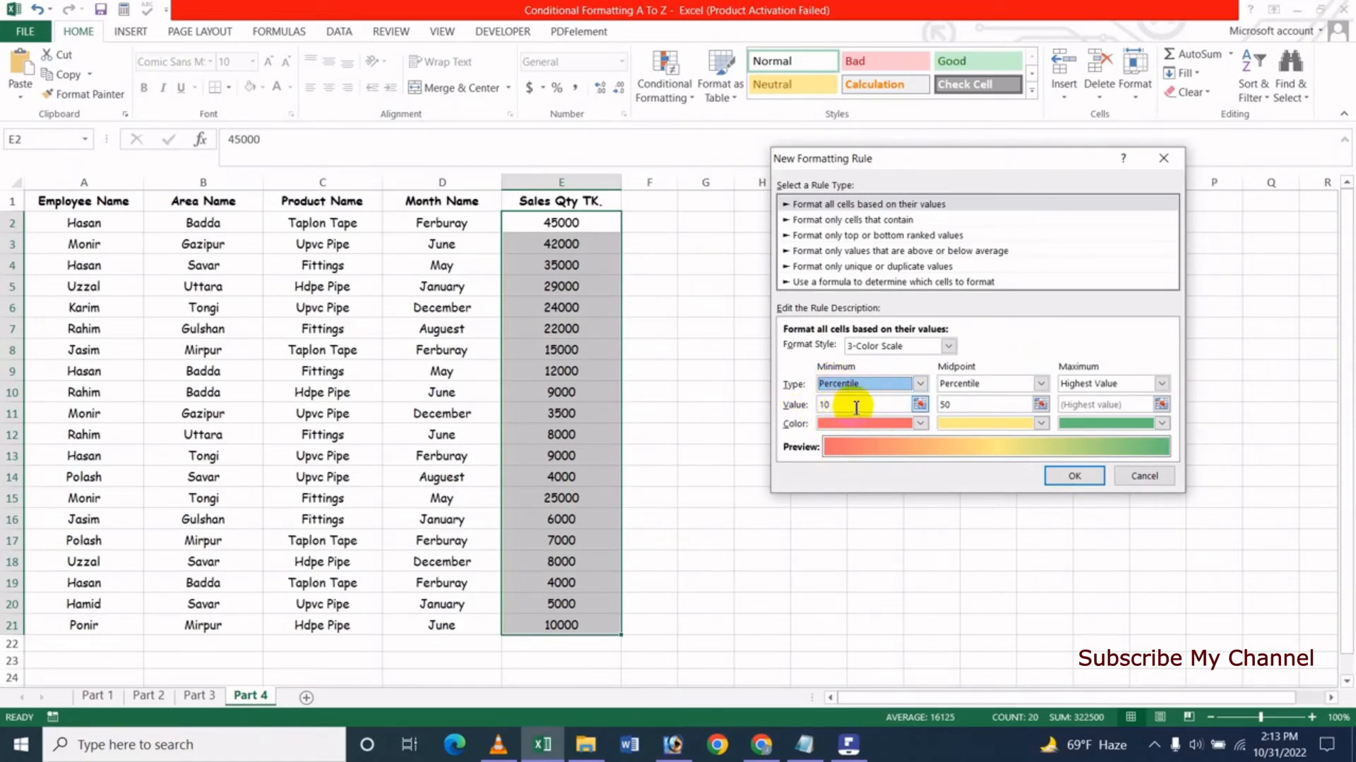
pyautogui.moveTo(849, 407); pyautogui.dragTo(795, 407)
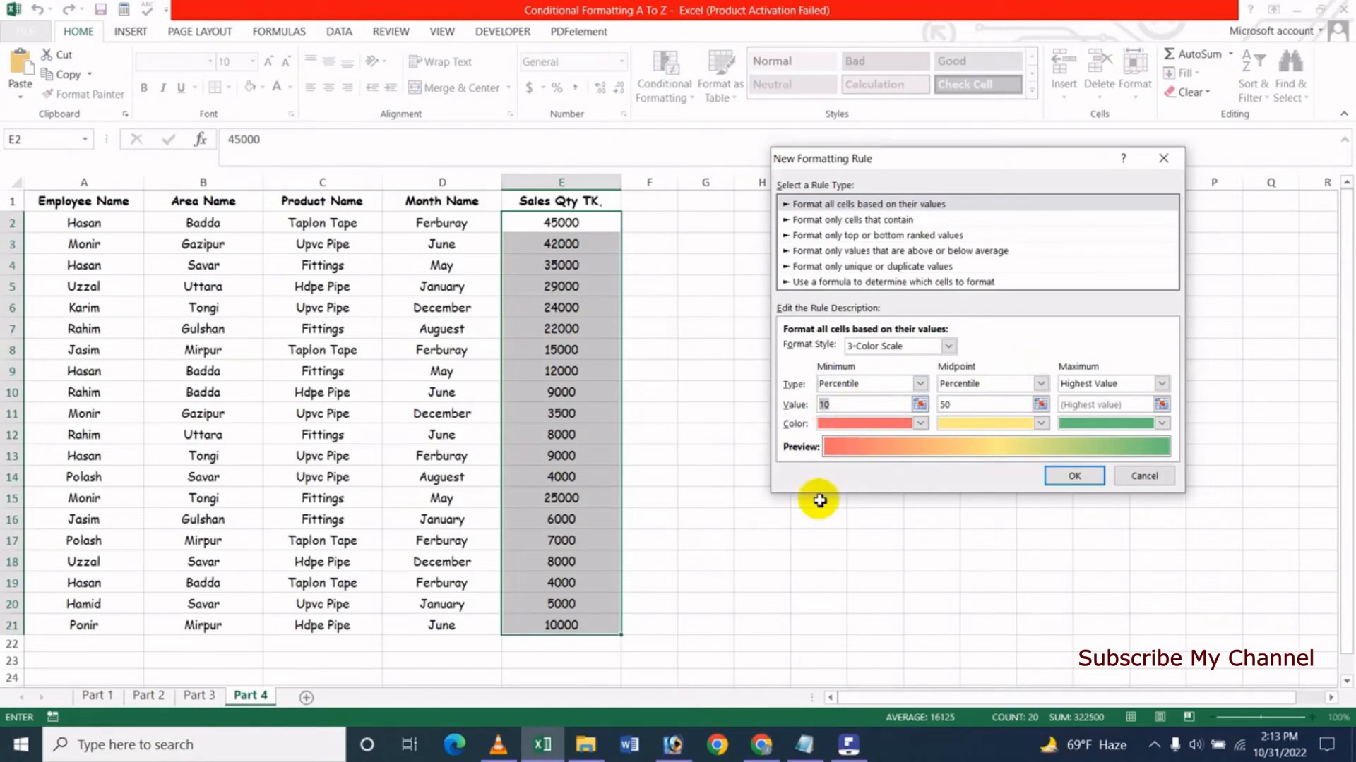
pyautogui.write('20')
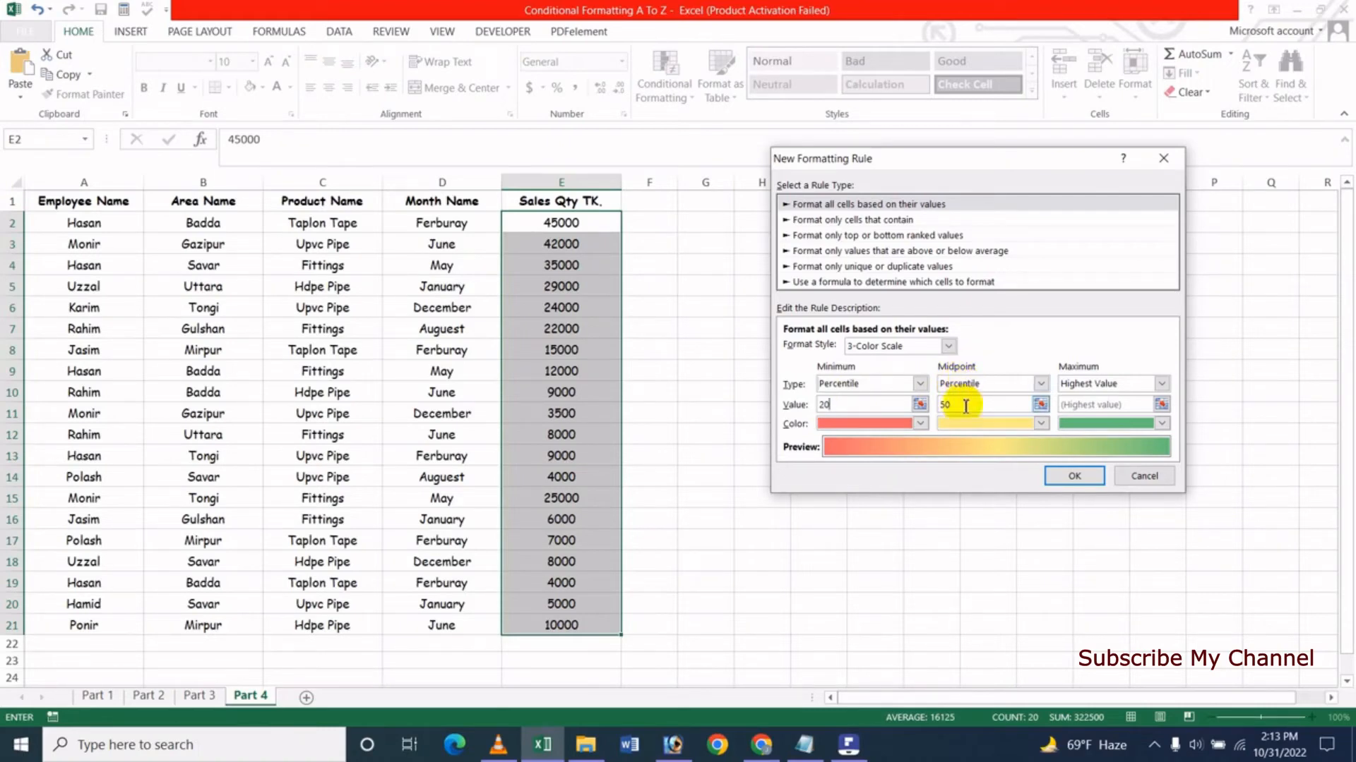
pyautogui.click(1104, 383)
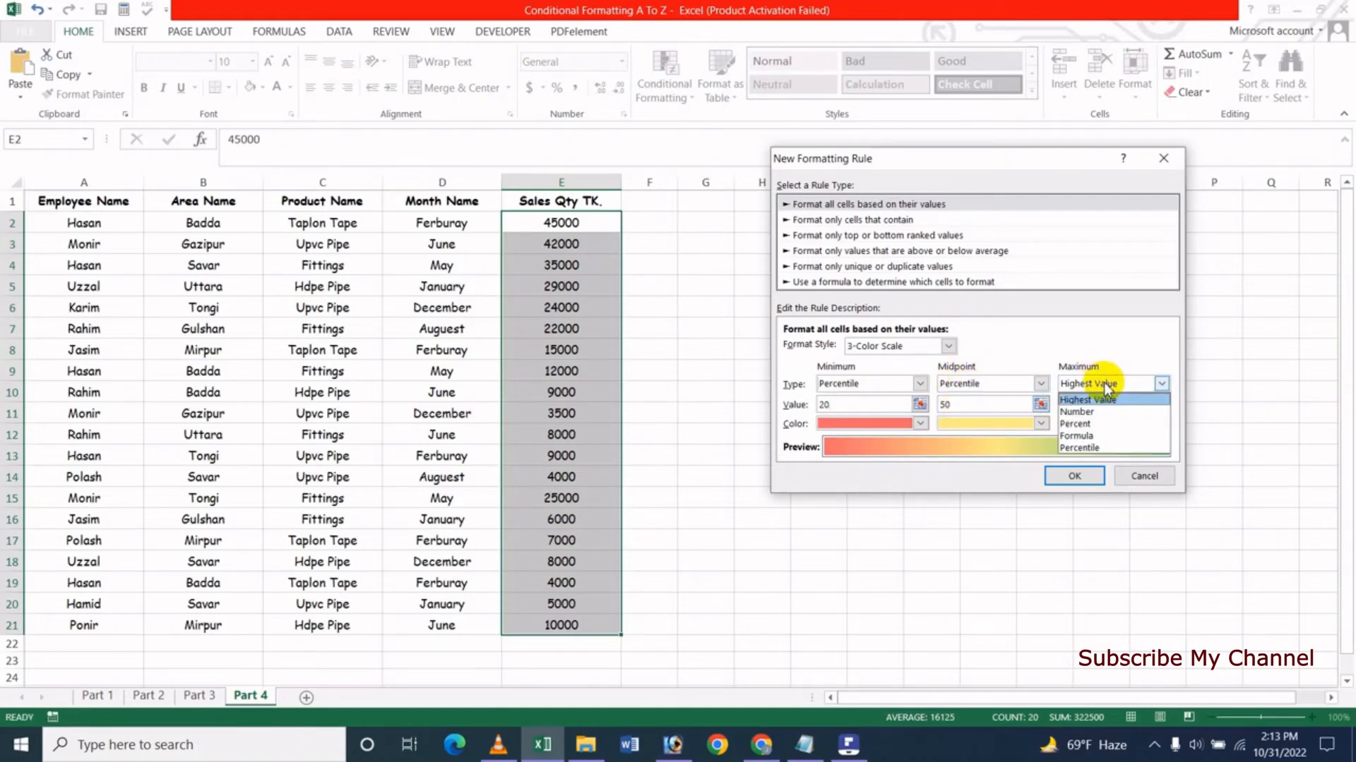
pyautogui.click(1080, 447)
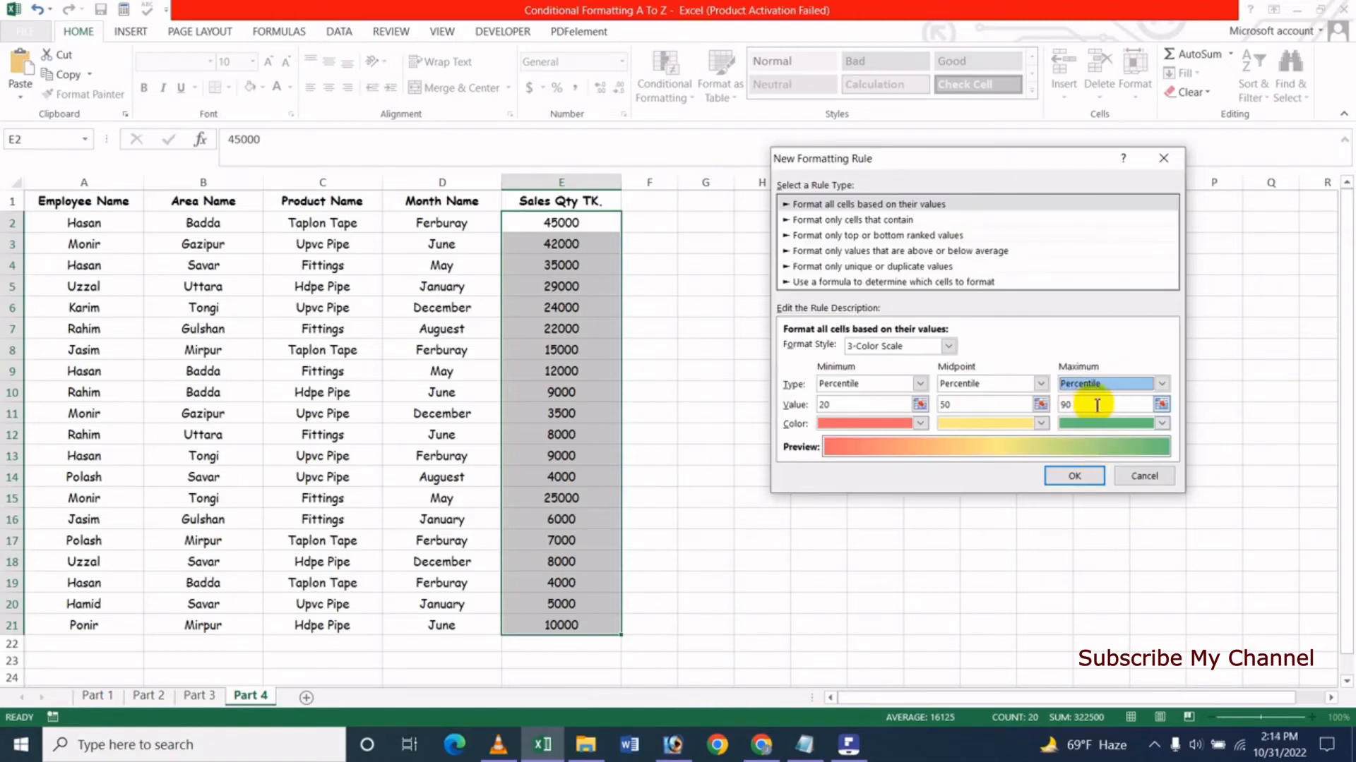
pyautogui.doubleClick(1069, 405)
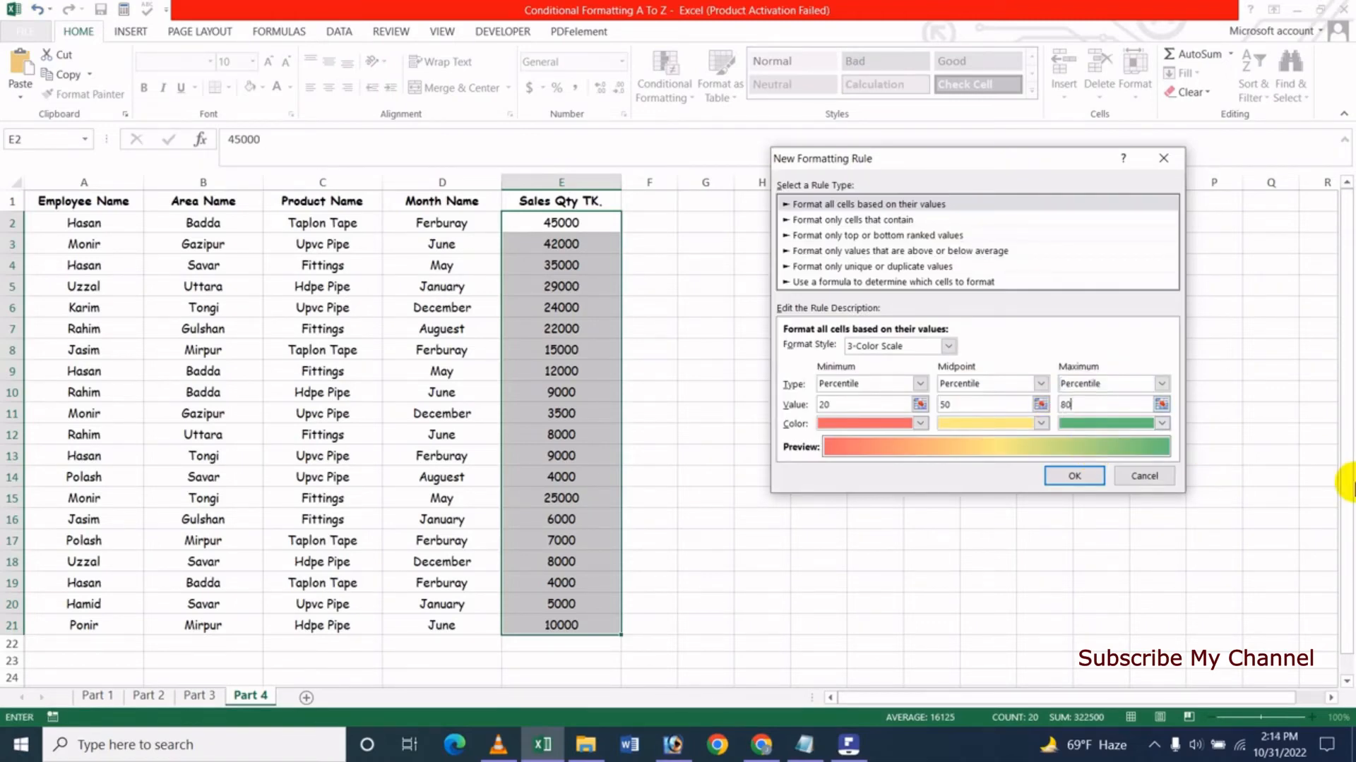
pyautogui.click(1085, 406)
# - Set the 3-color scale's minimum to yellow, midpoint to red and maximum to green, then apply the new rule to the sales quantities
pyautogui.click(878, 427)
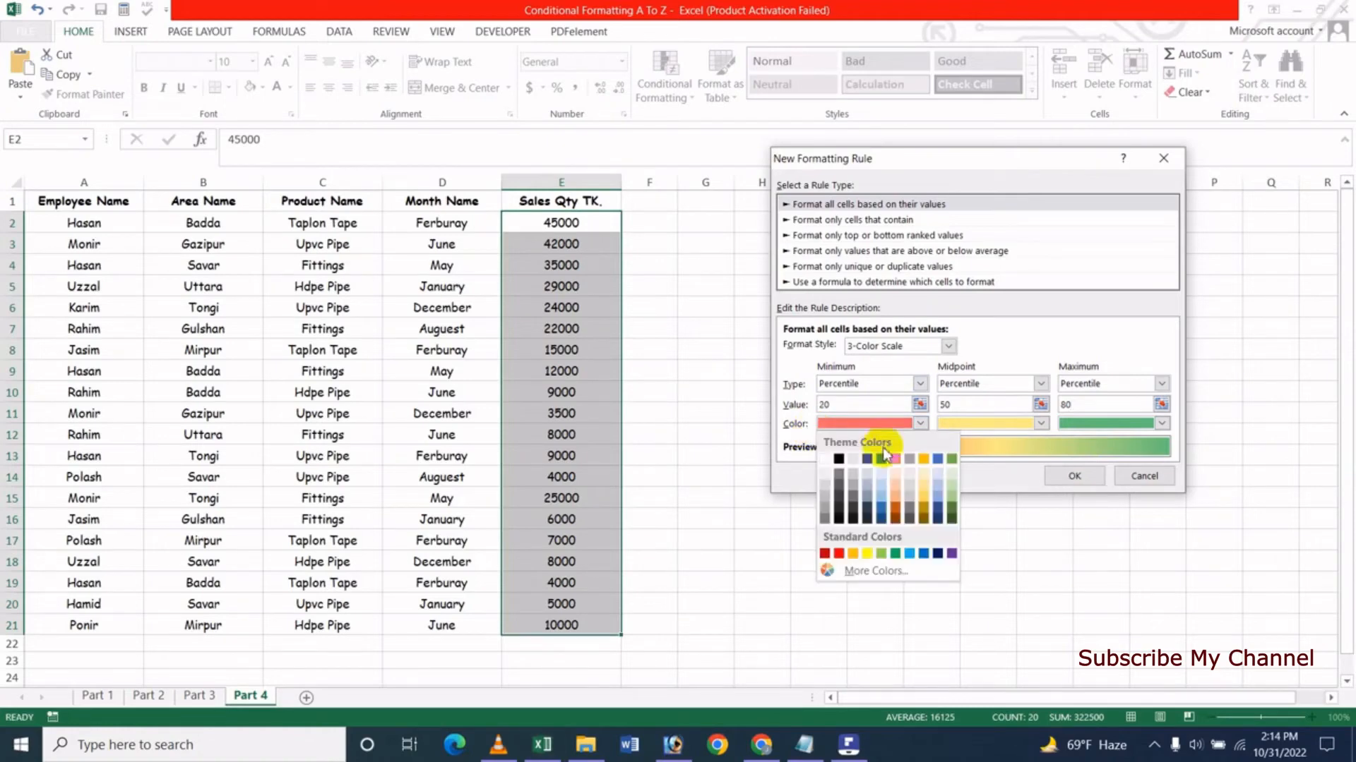
pyautogui.click(867, 555)
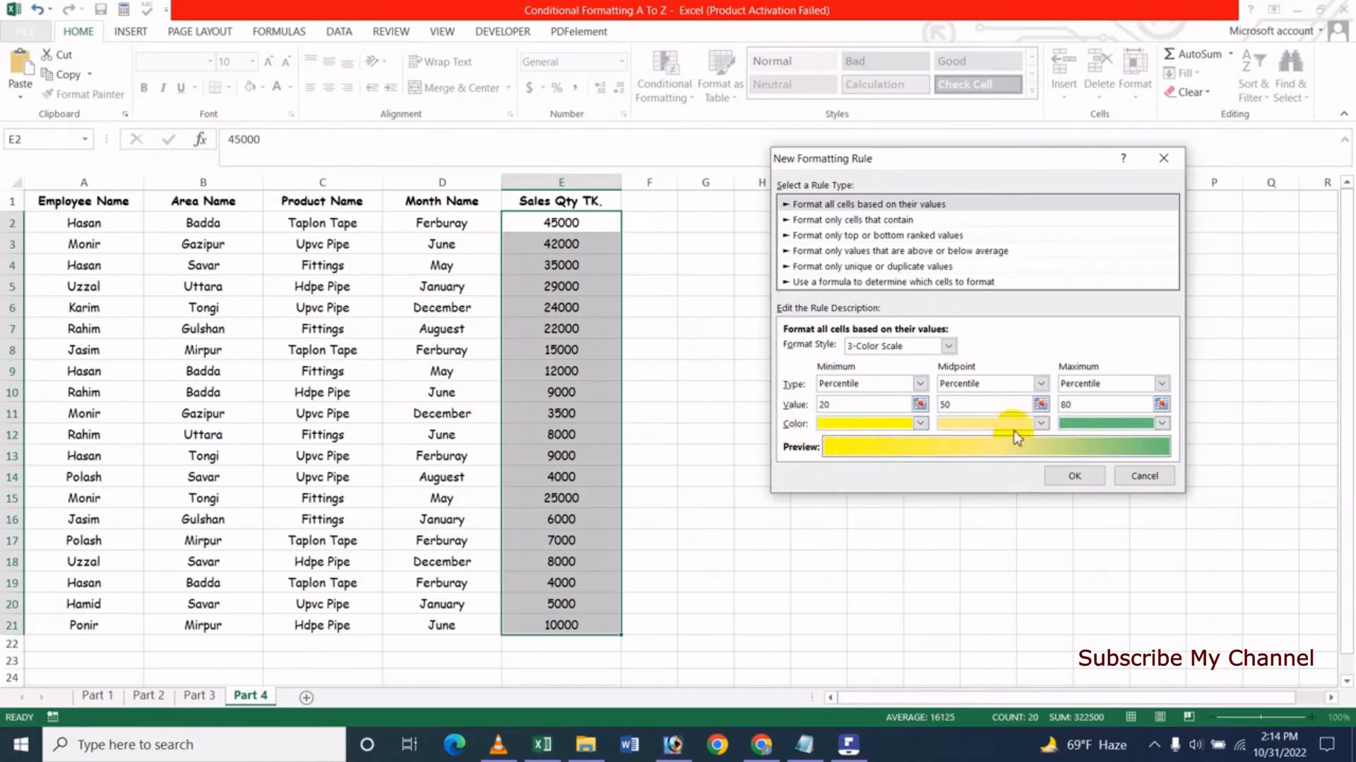
pyautogui.click(1038, 426)
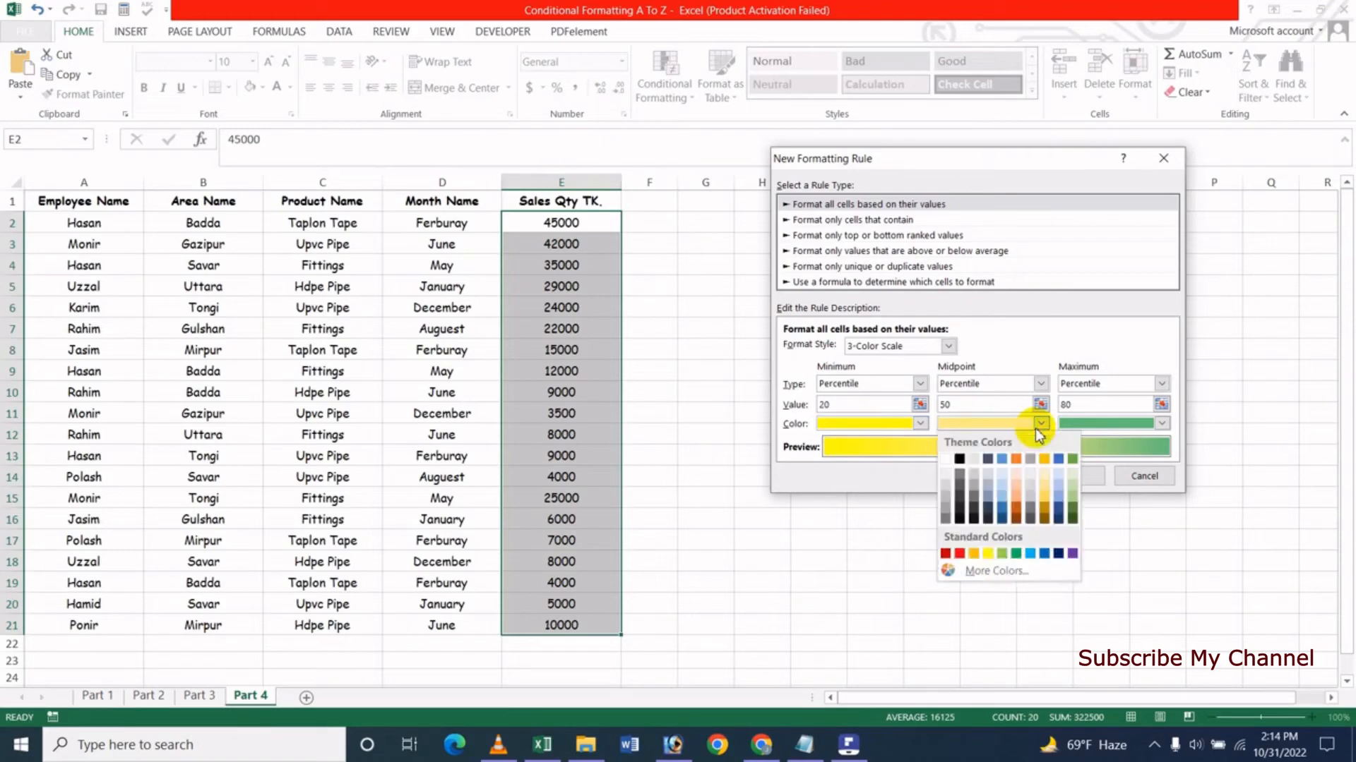
pyautogui.click(958, 554)
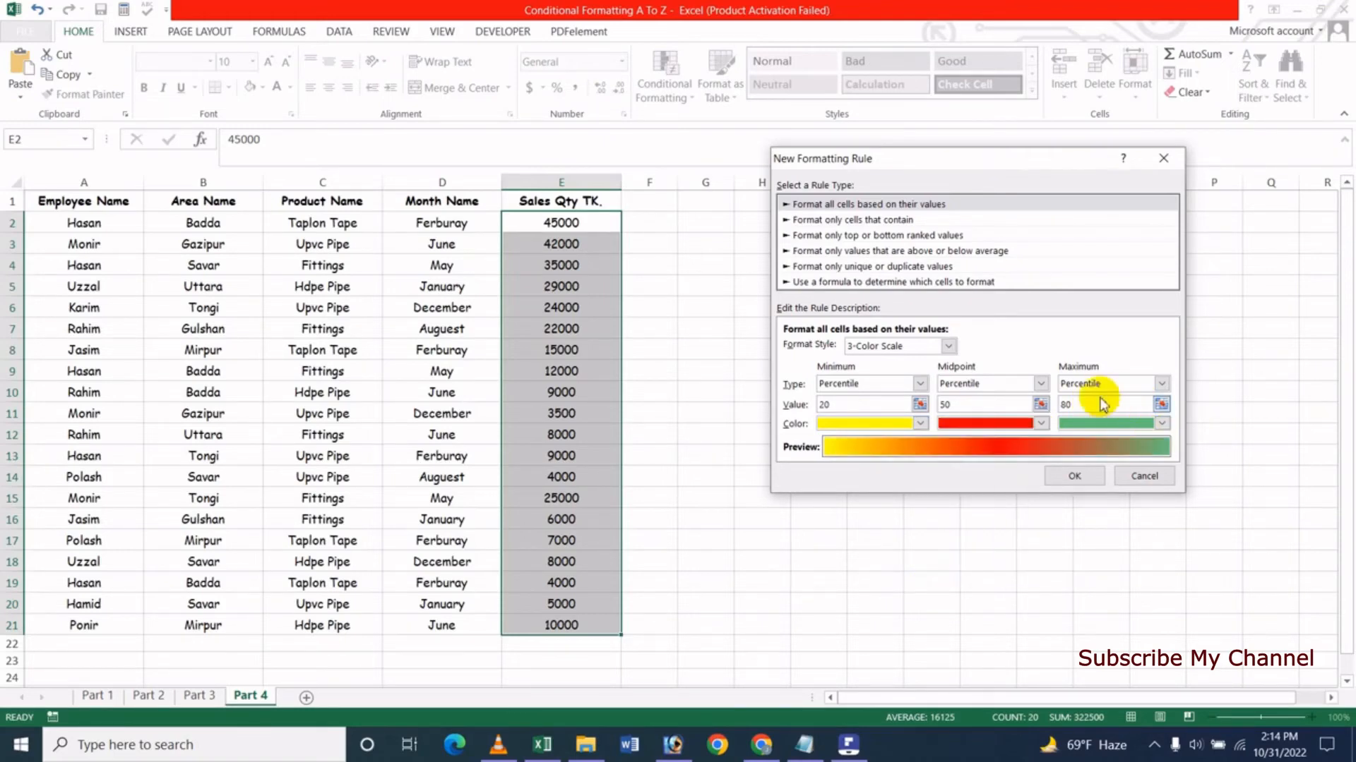
pyautogui.click(1154, 428)
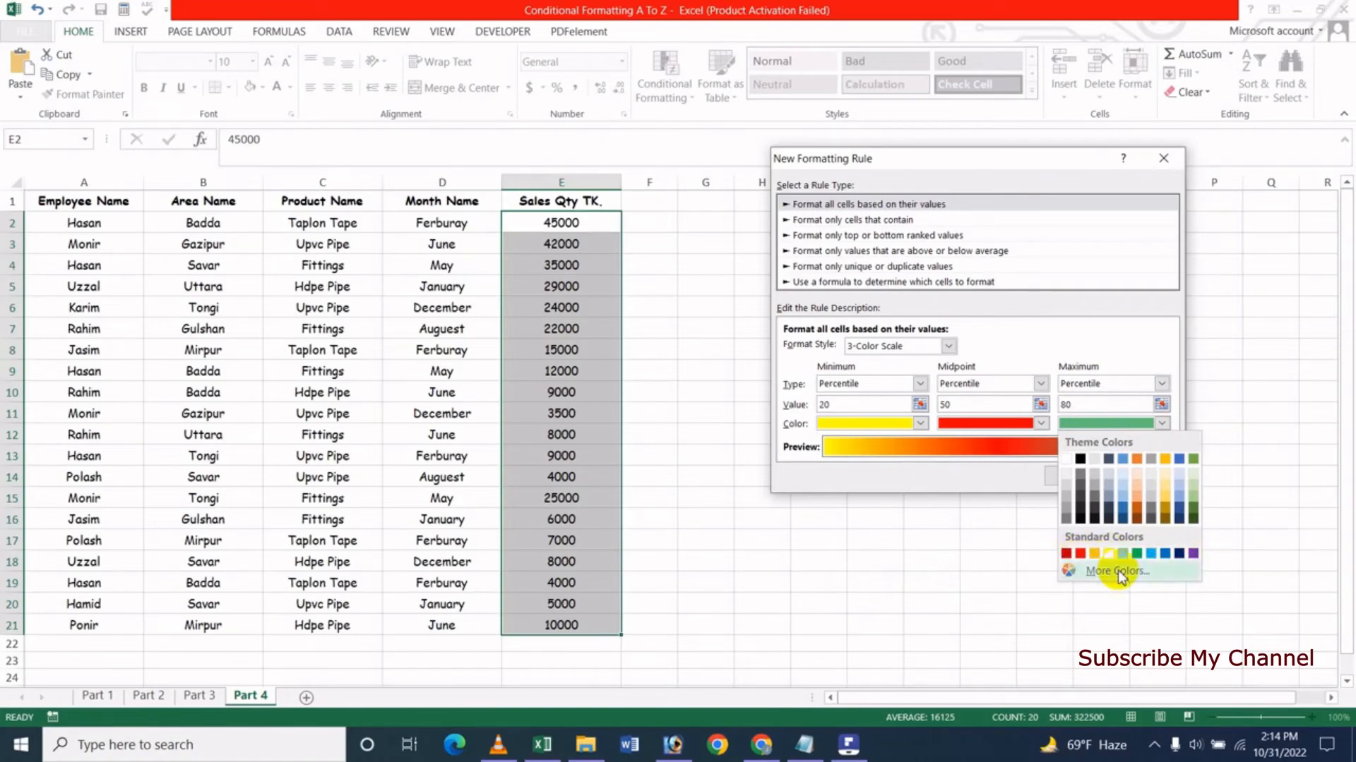
pyautogui.click(1136, 555)
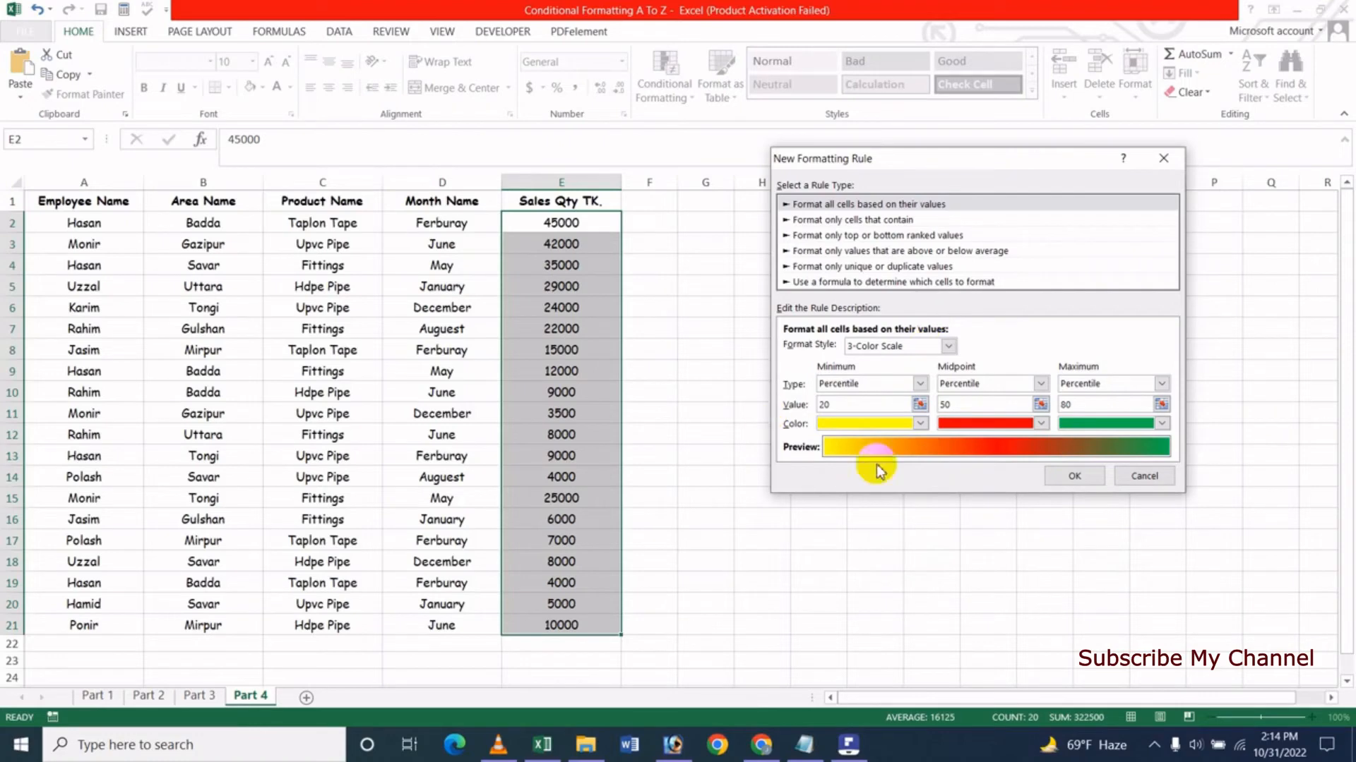
pyautogui.click(1066, 479)
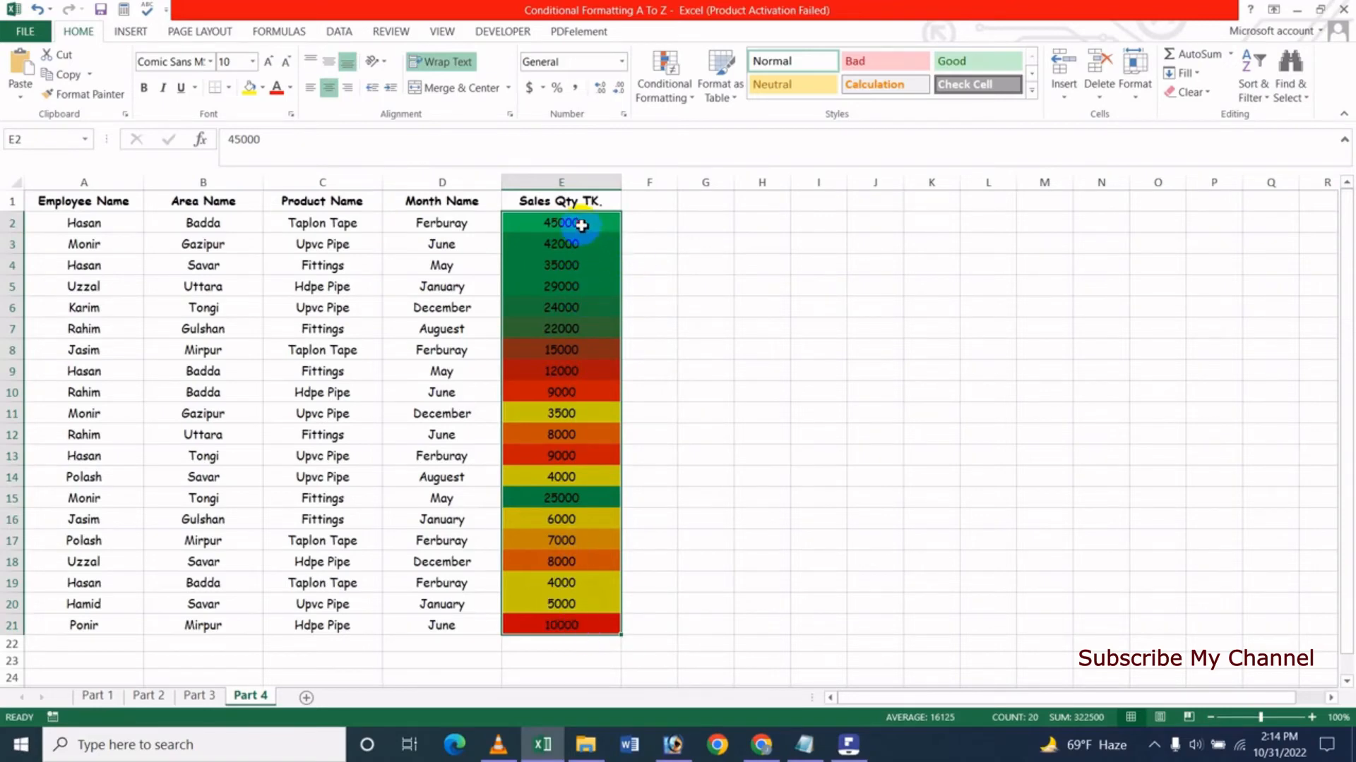
# - Reselect the sales quantities in E2:E21 and open the conditional formatting rules manager
pyautogui.moveTo(581, 224); pyautogui.dragTo(568, 623)
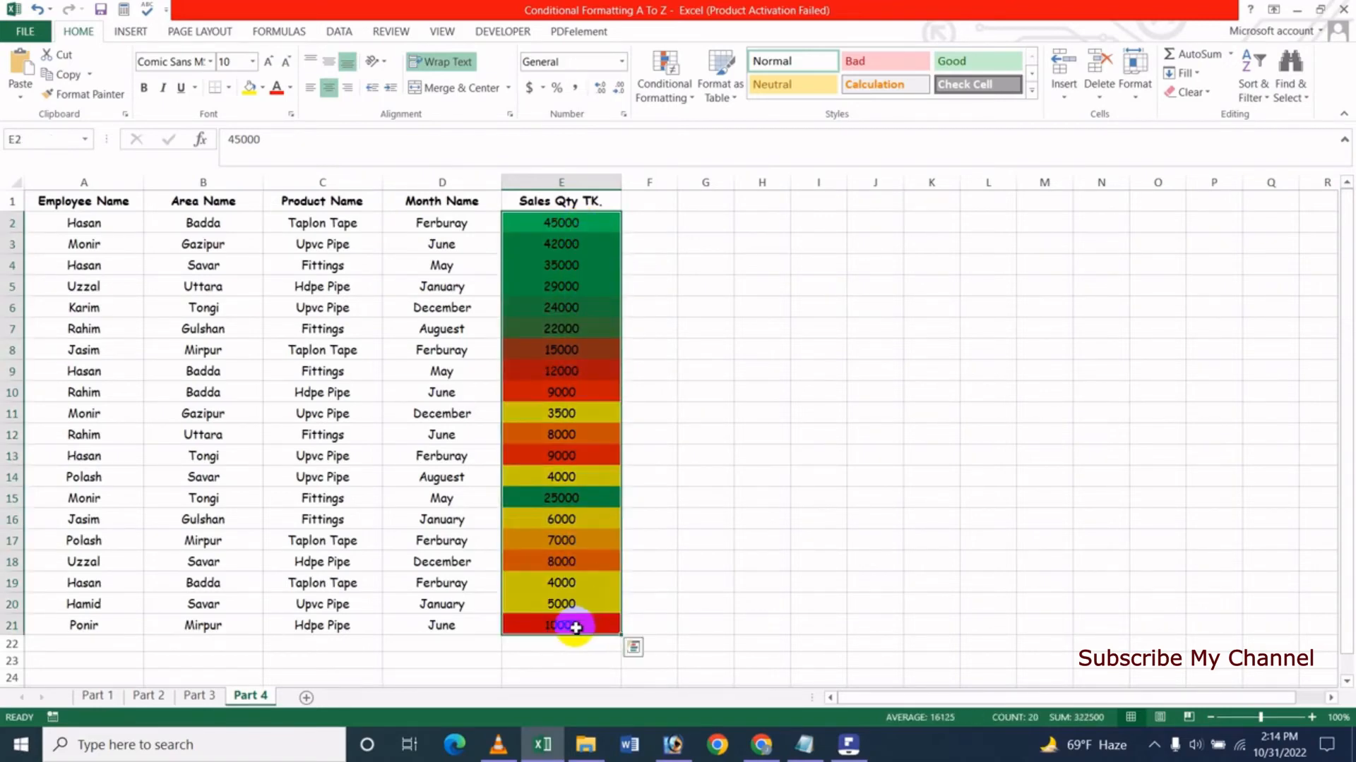
pyautogui.click(689, 117)
pyautogui.click(690, 348)
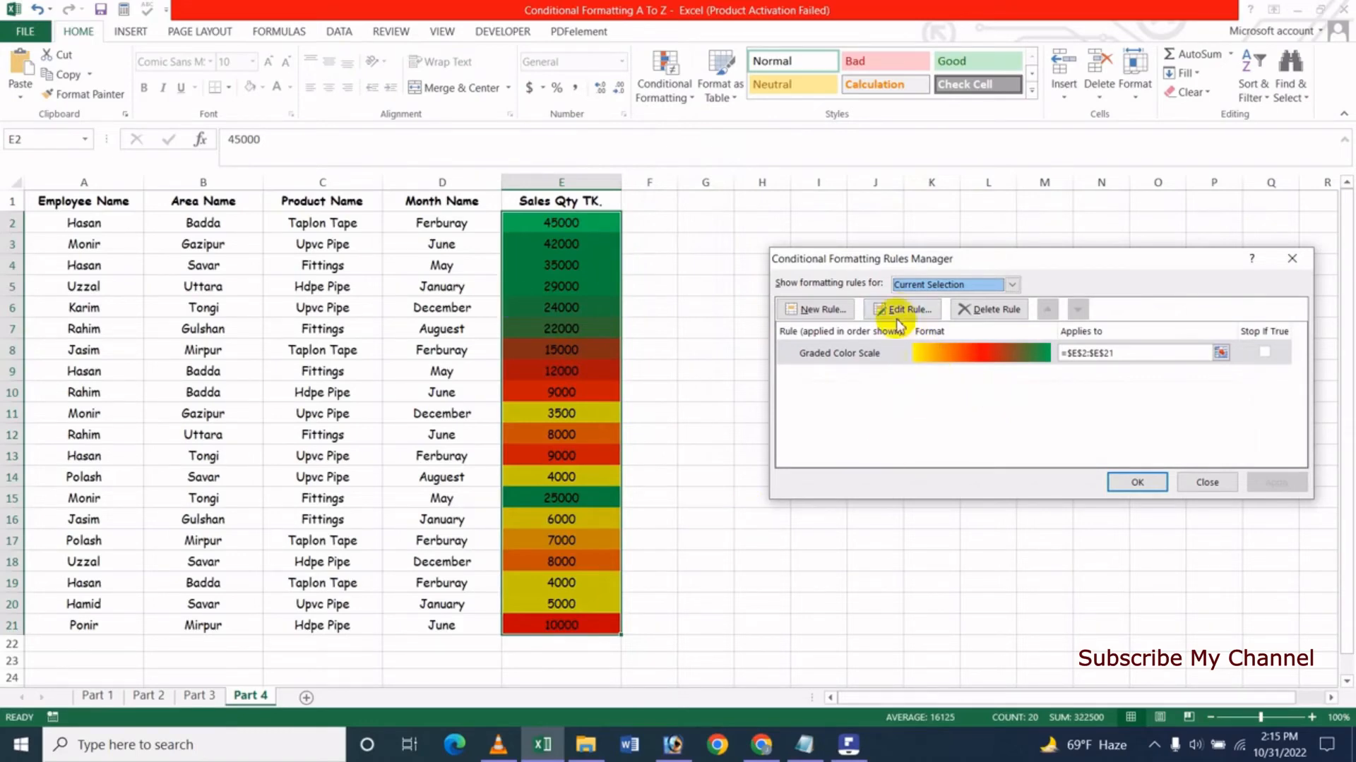
pyautogui.click(916, 312)
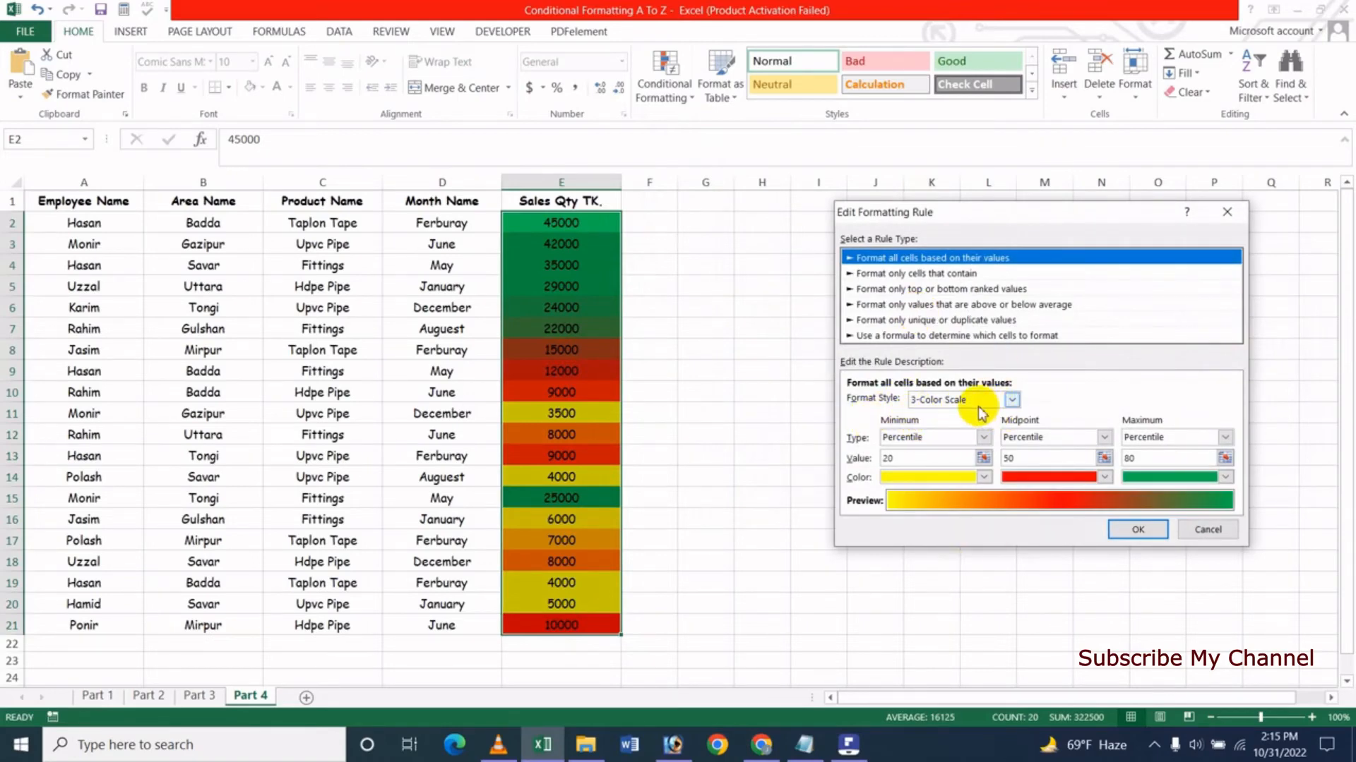
pyautogui.click(1010, 401)
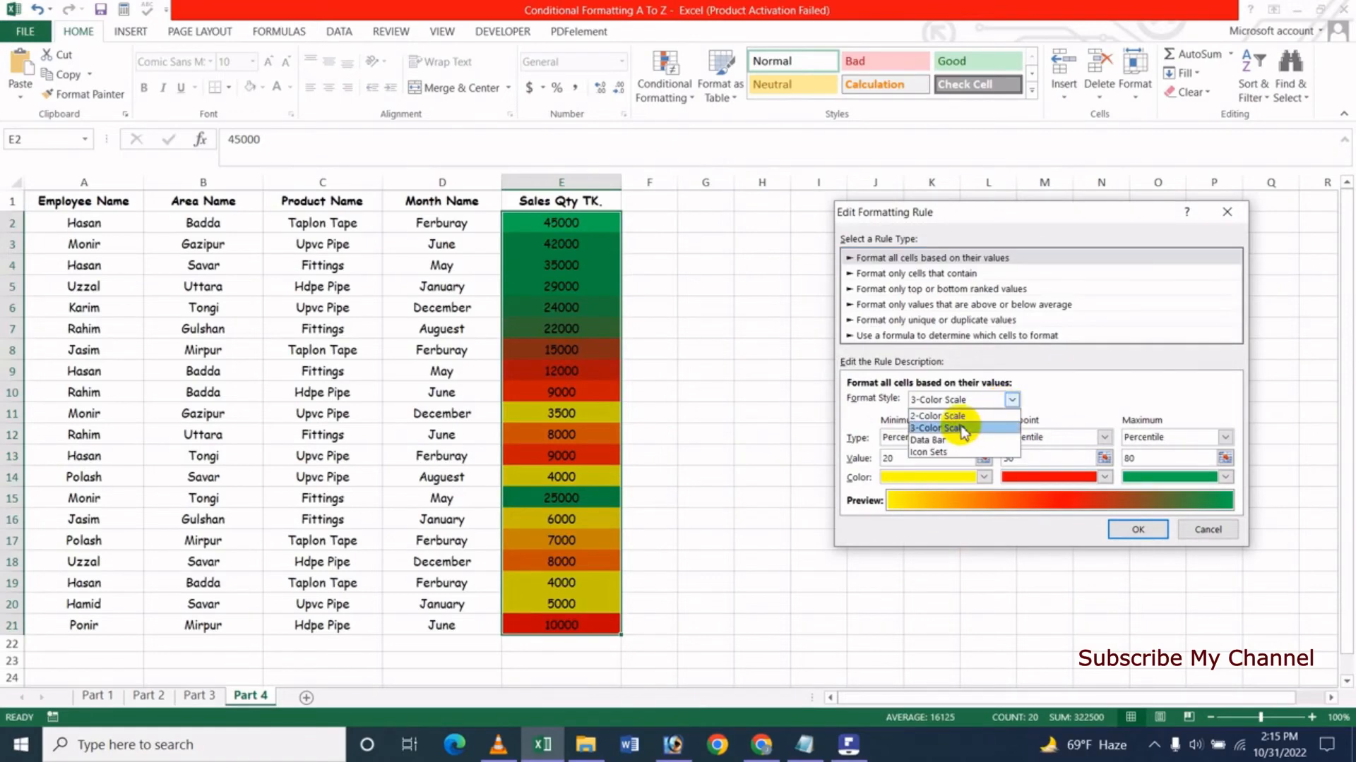
pyautogui.click(961, 428)
pyautogui.click(966, 402)
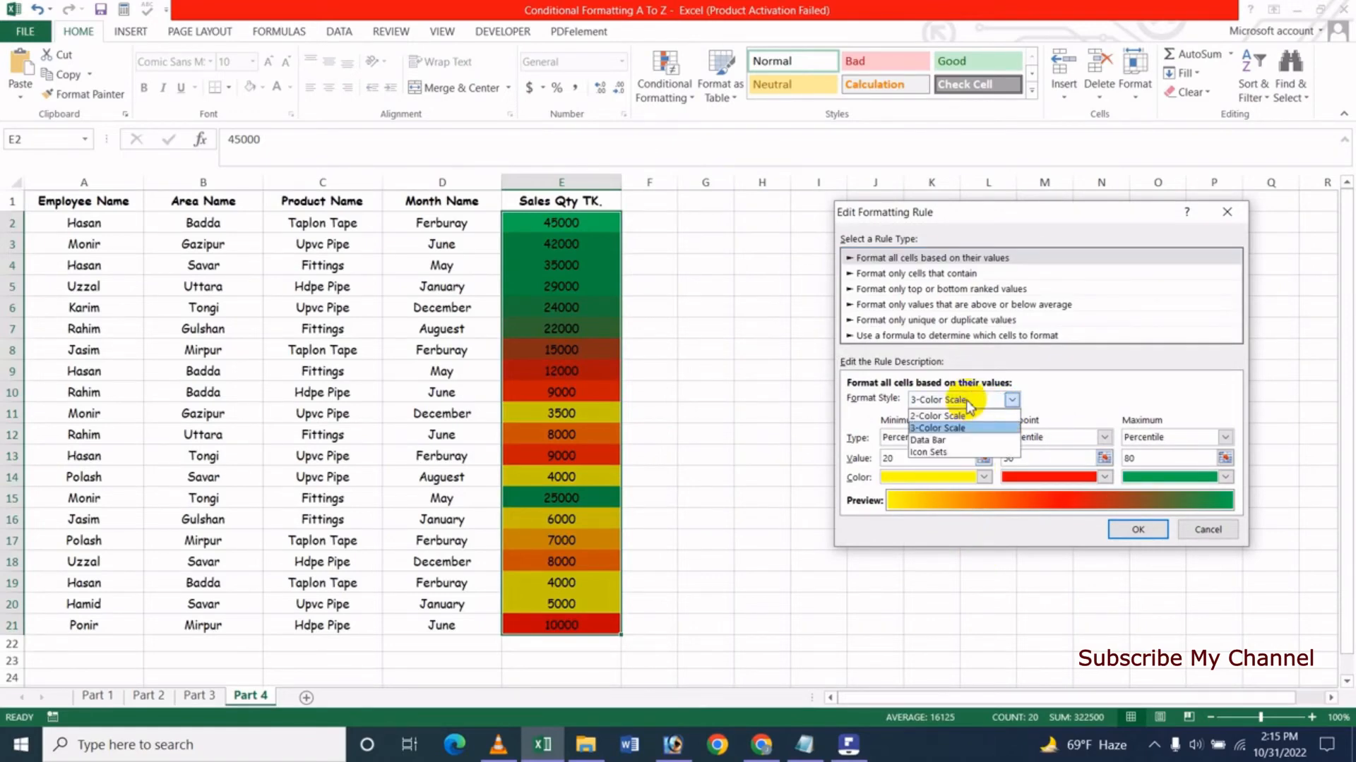
pyautogui.click(946, 417)
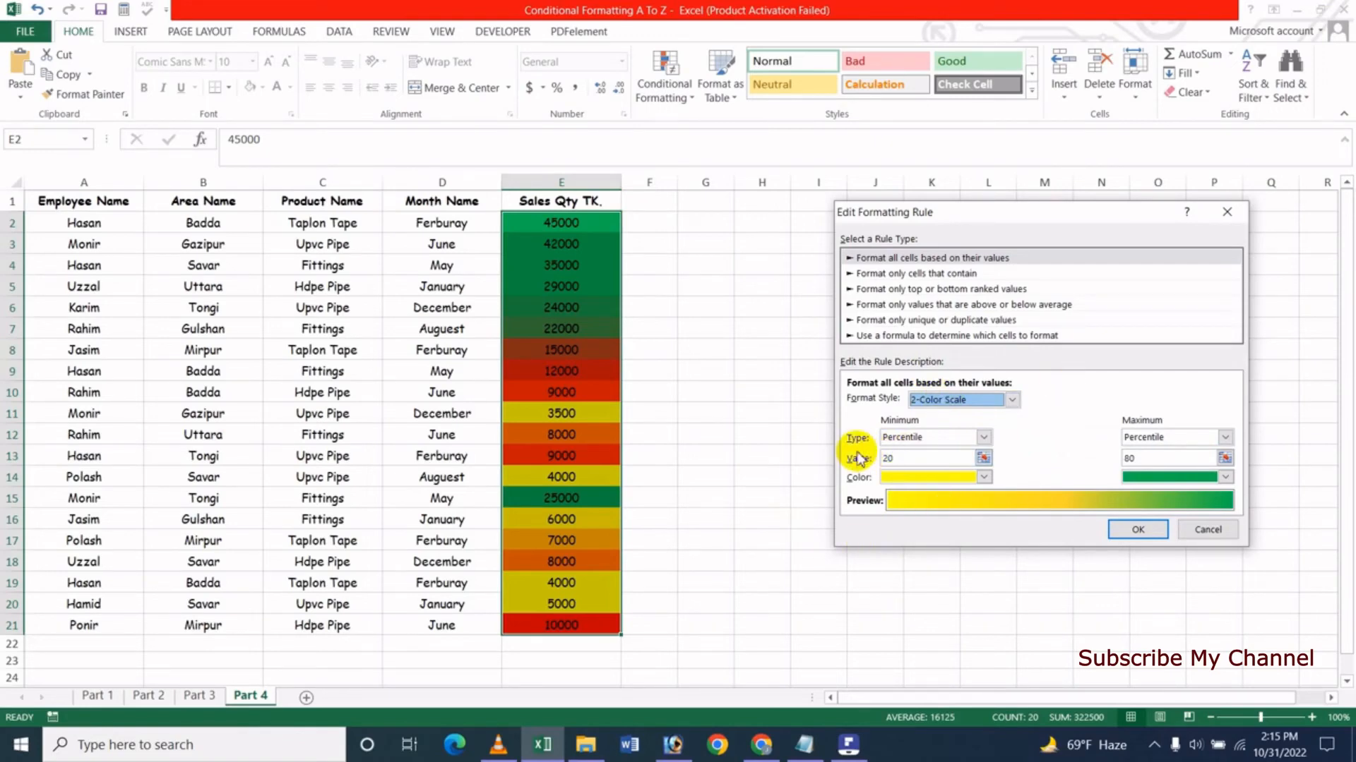
pyautogui.click(958, 437)
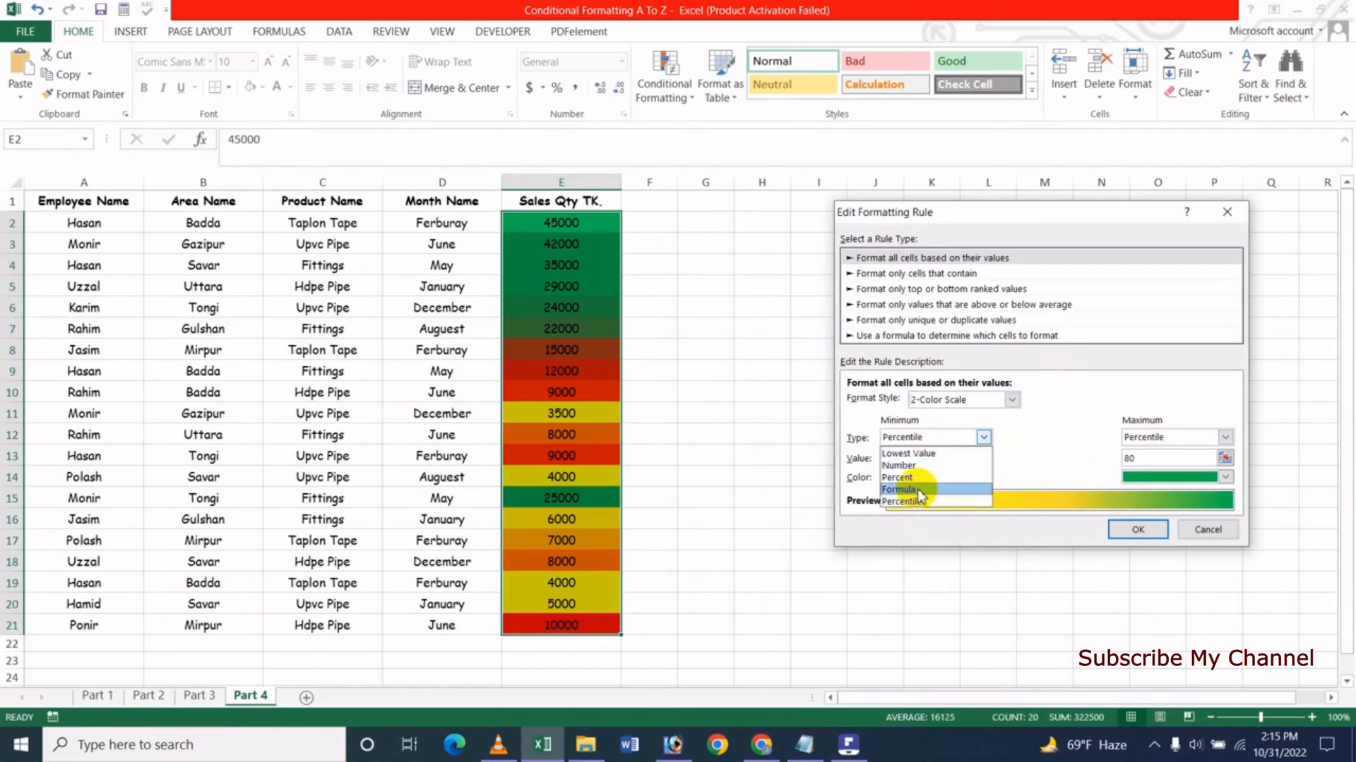
pyautogui.click(1032, 459)
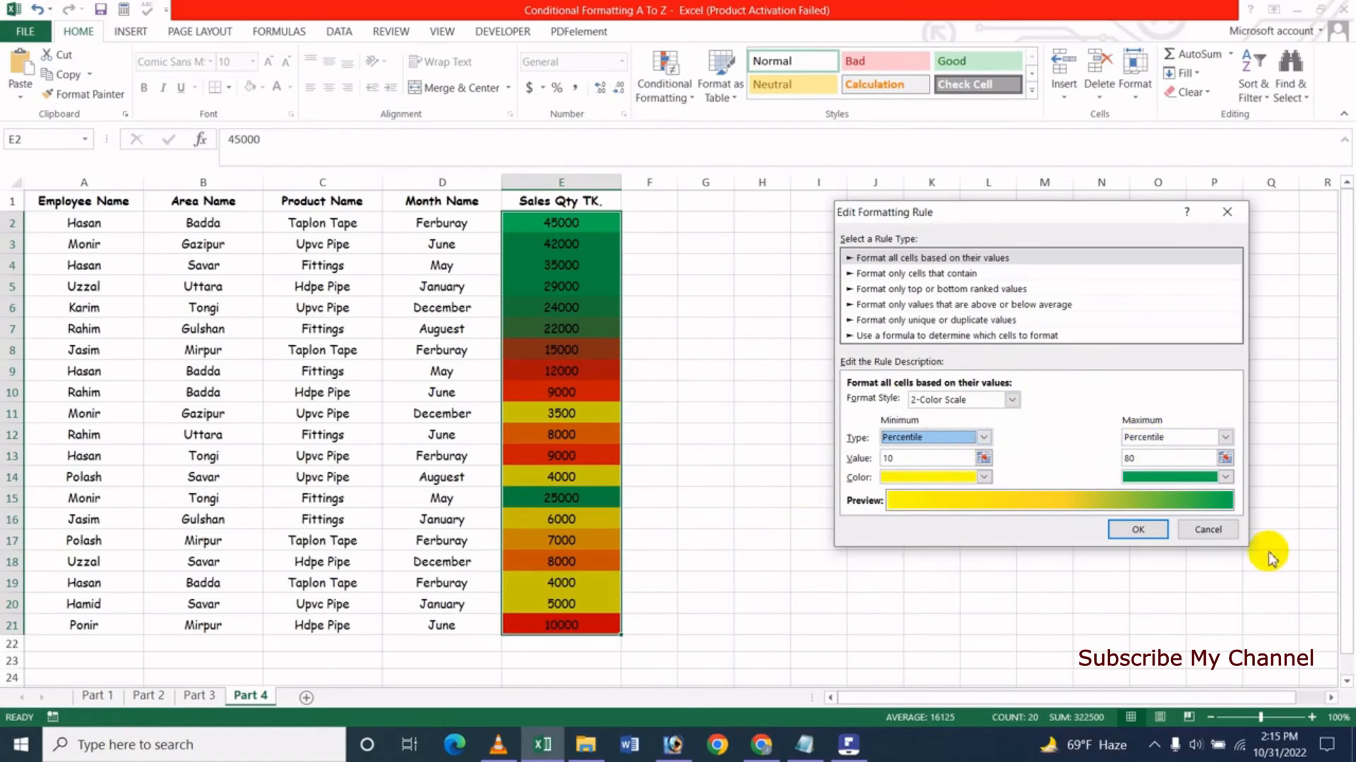
pyautogui.click(1207, 529)
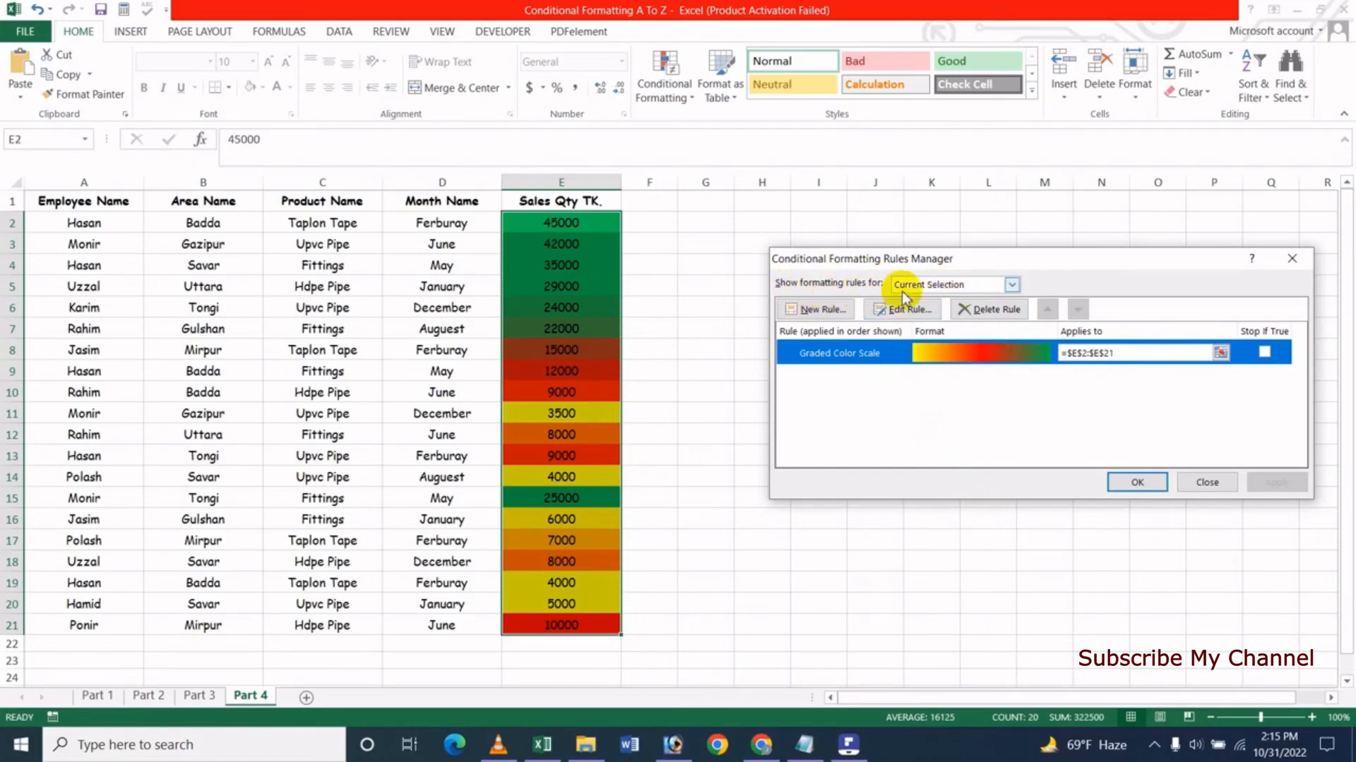
# - Review the formatting rules by scope: this worksheet, the Part 2 sheet, the Part 1 sheet, and this worksheet again
pyautogui.click(1006, 343)
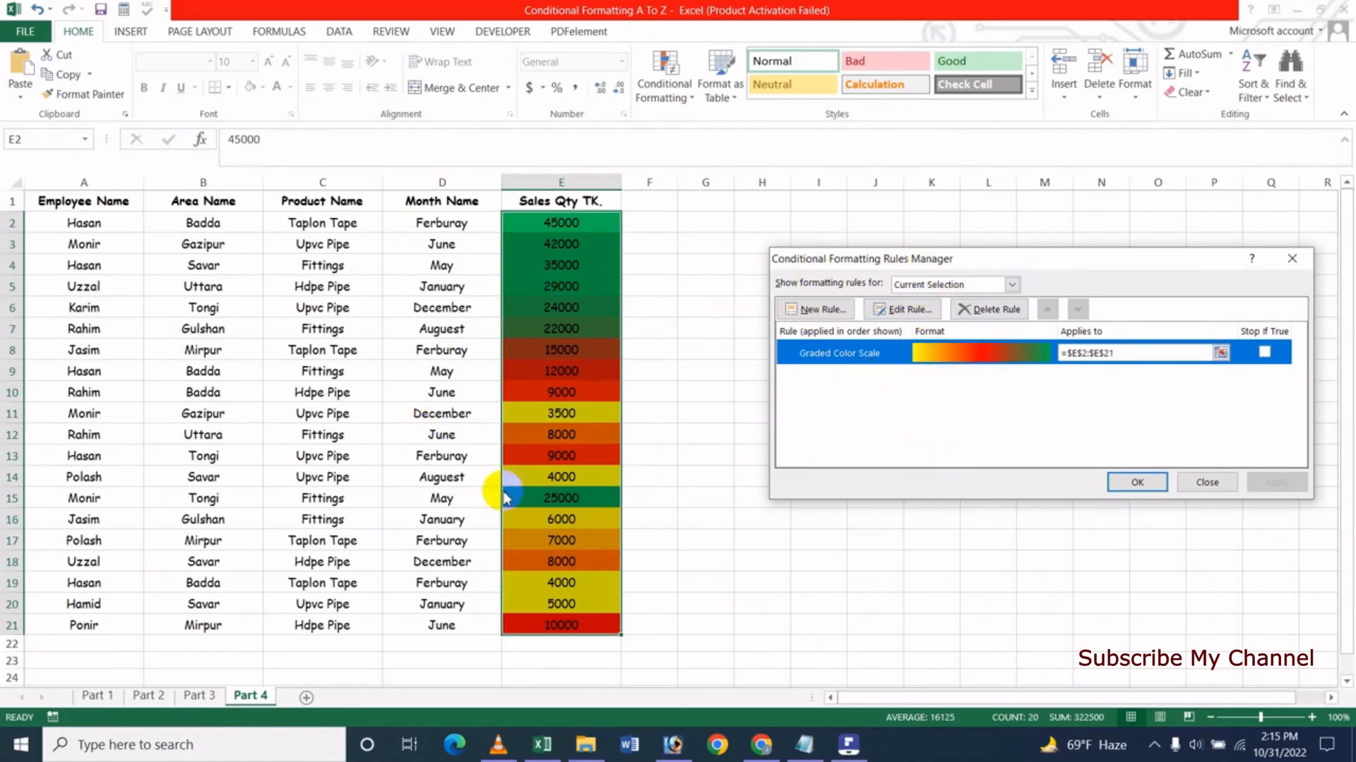
pyautogui.click(985, 283)
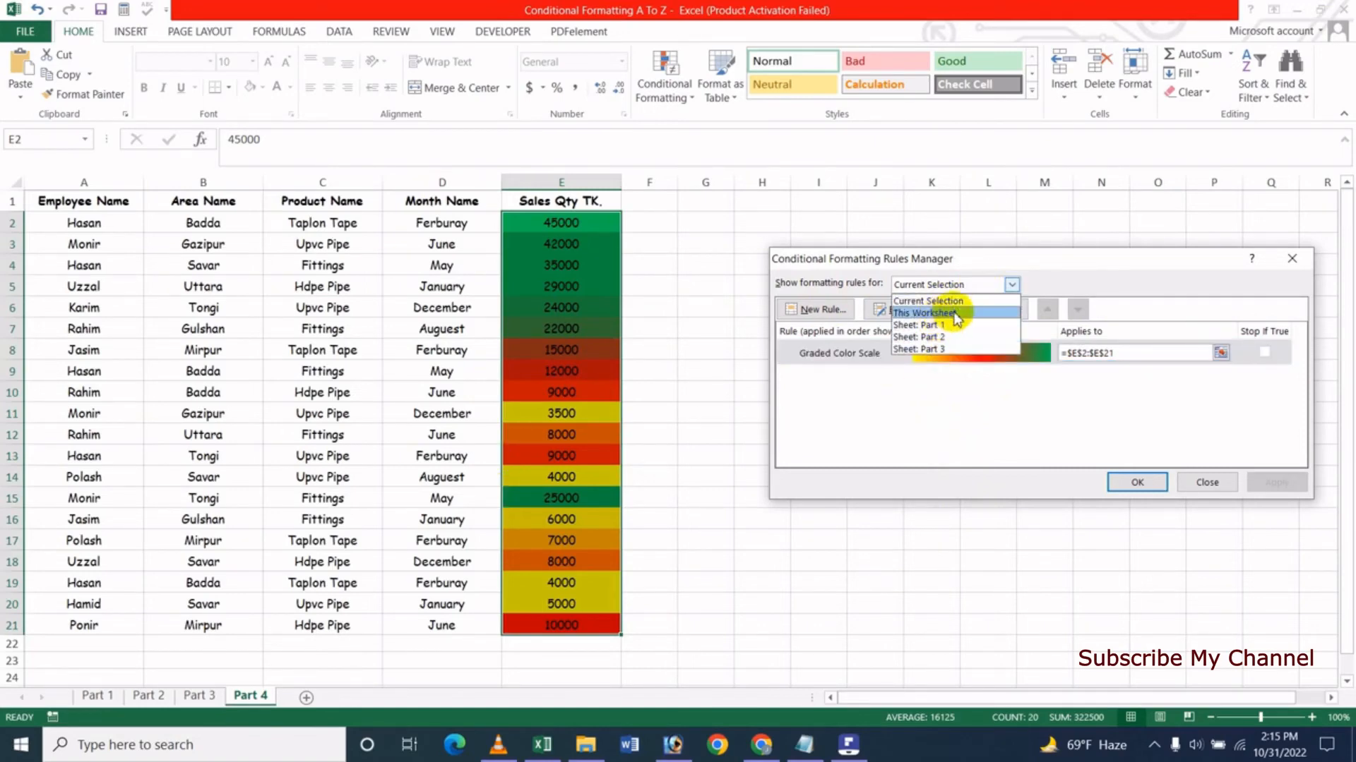
pyautogui.click(956, 315)
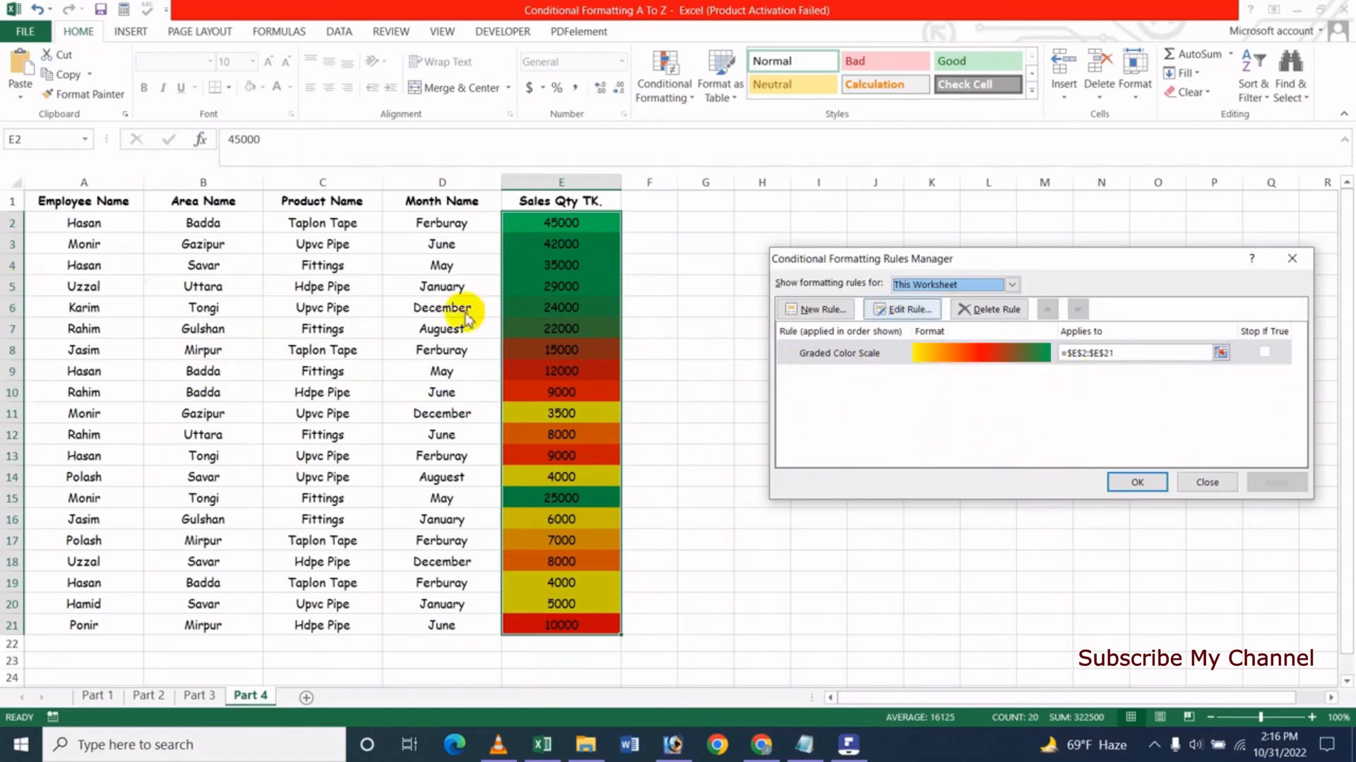
pyautogui.click(976, 286)
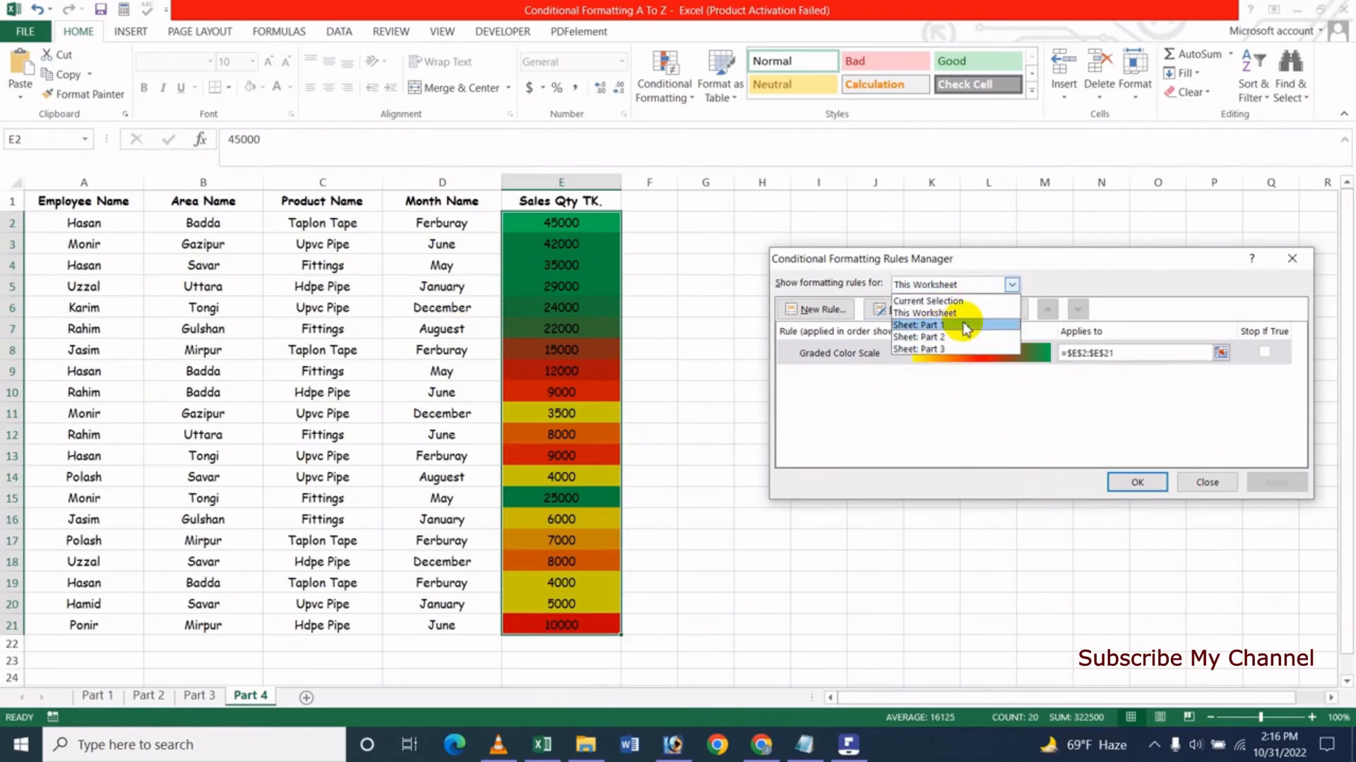
pyautogui.click(1017, 263)
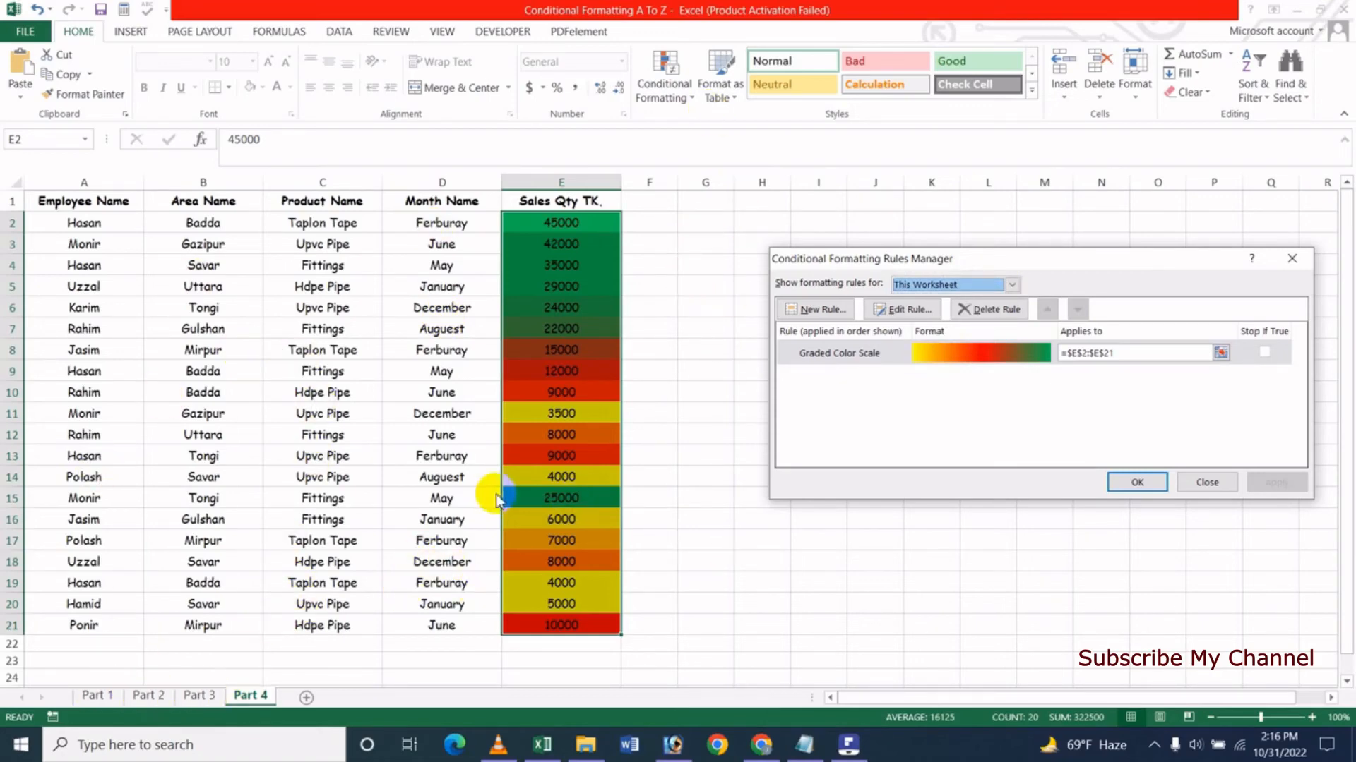
pyautogui.click(964, 283)
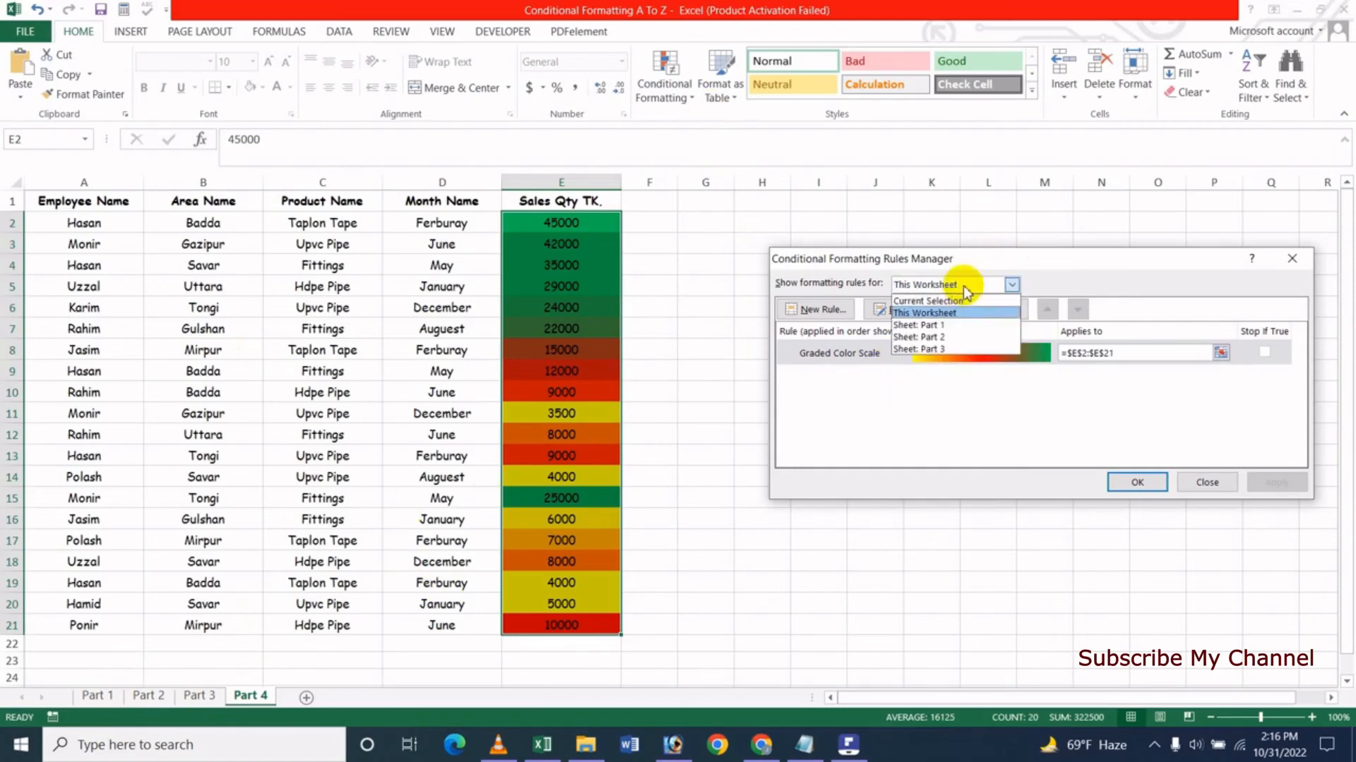
pyautogui.click(946, 337)
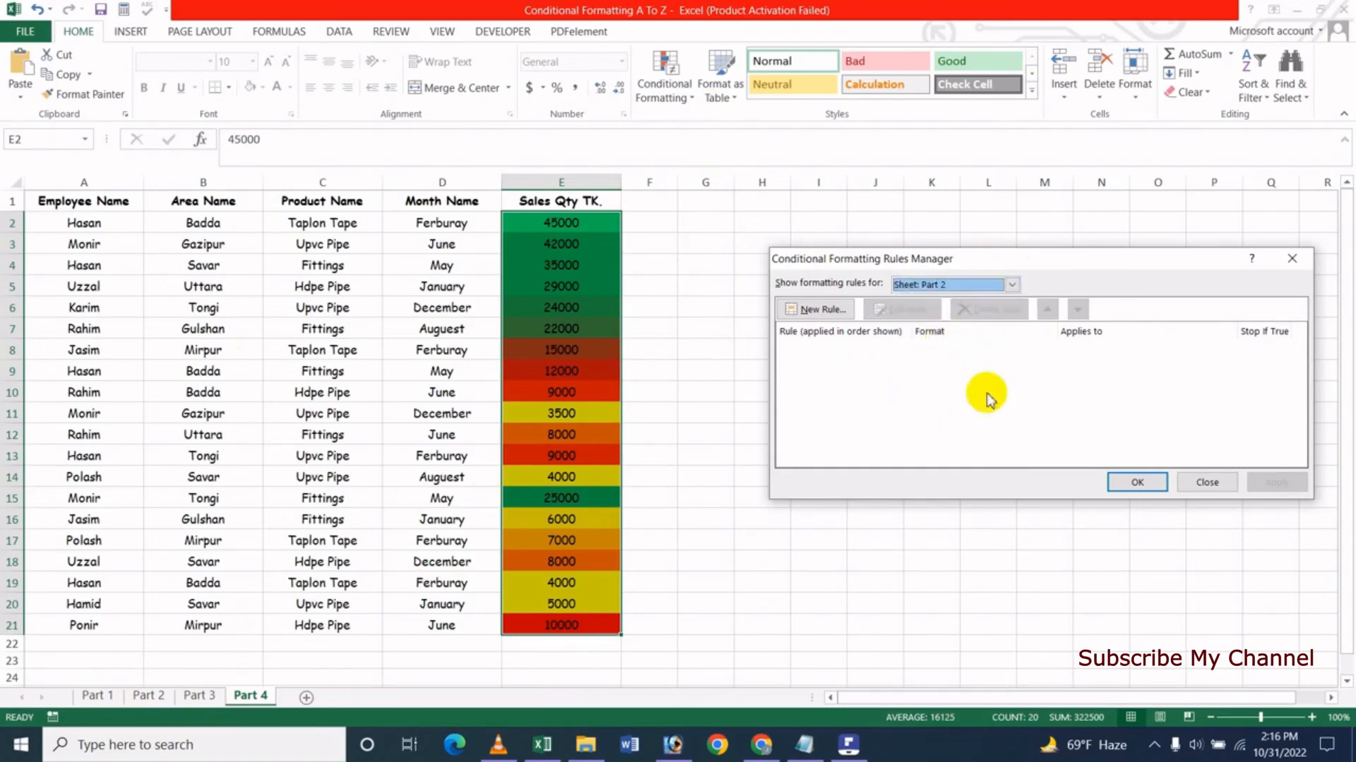
pyautogui.click(925, 284)
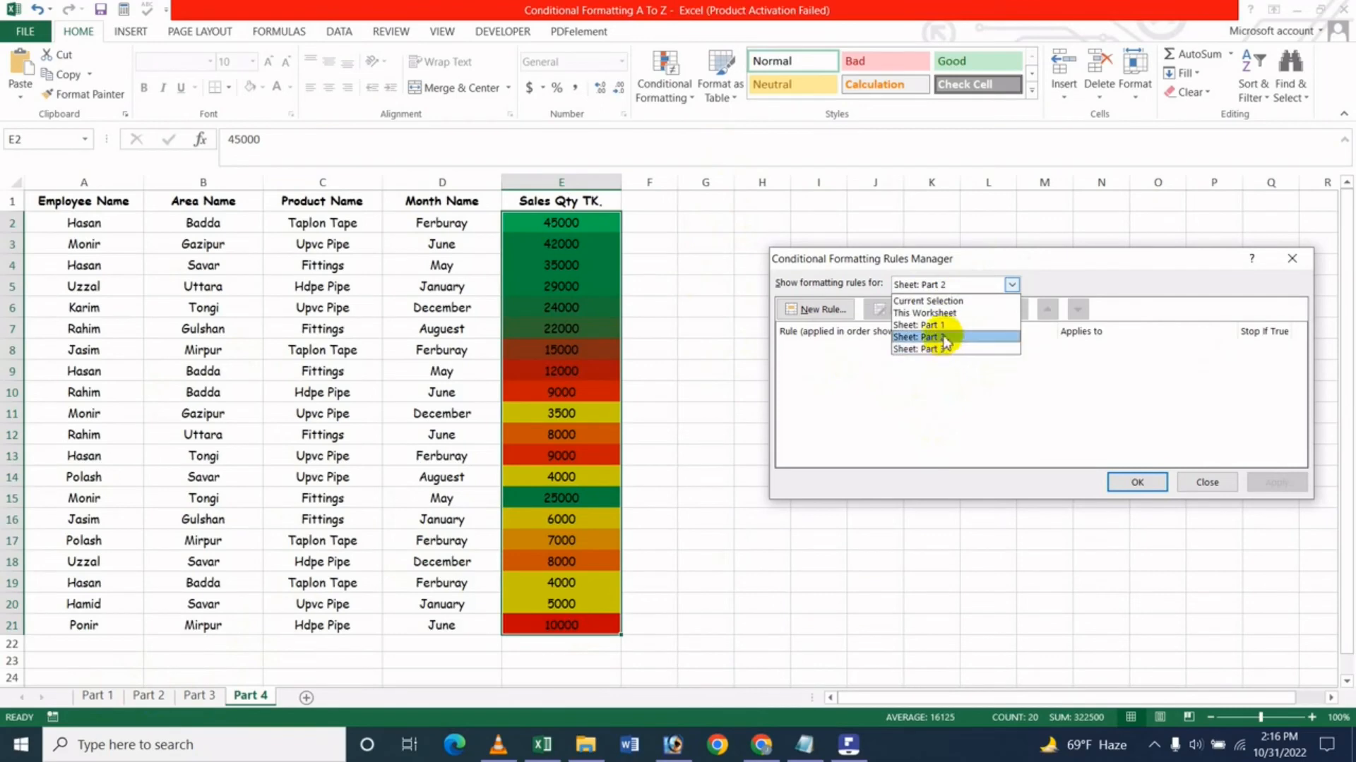
pyautogui.click(939, 325)
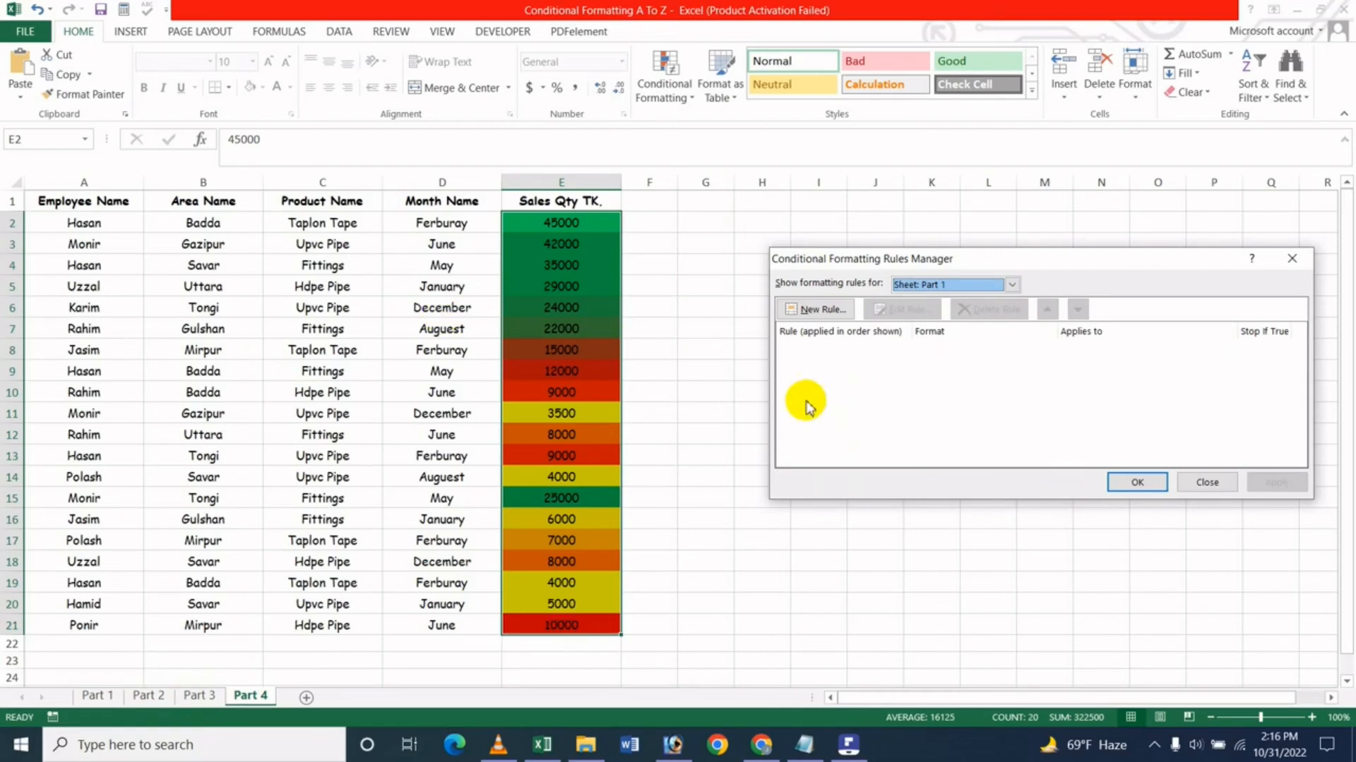
pyautogui.click(966, 285)
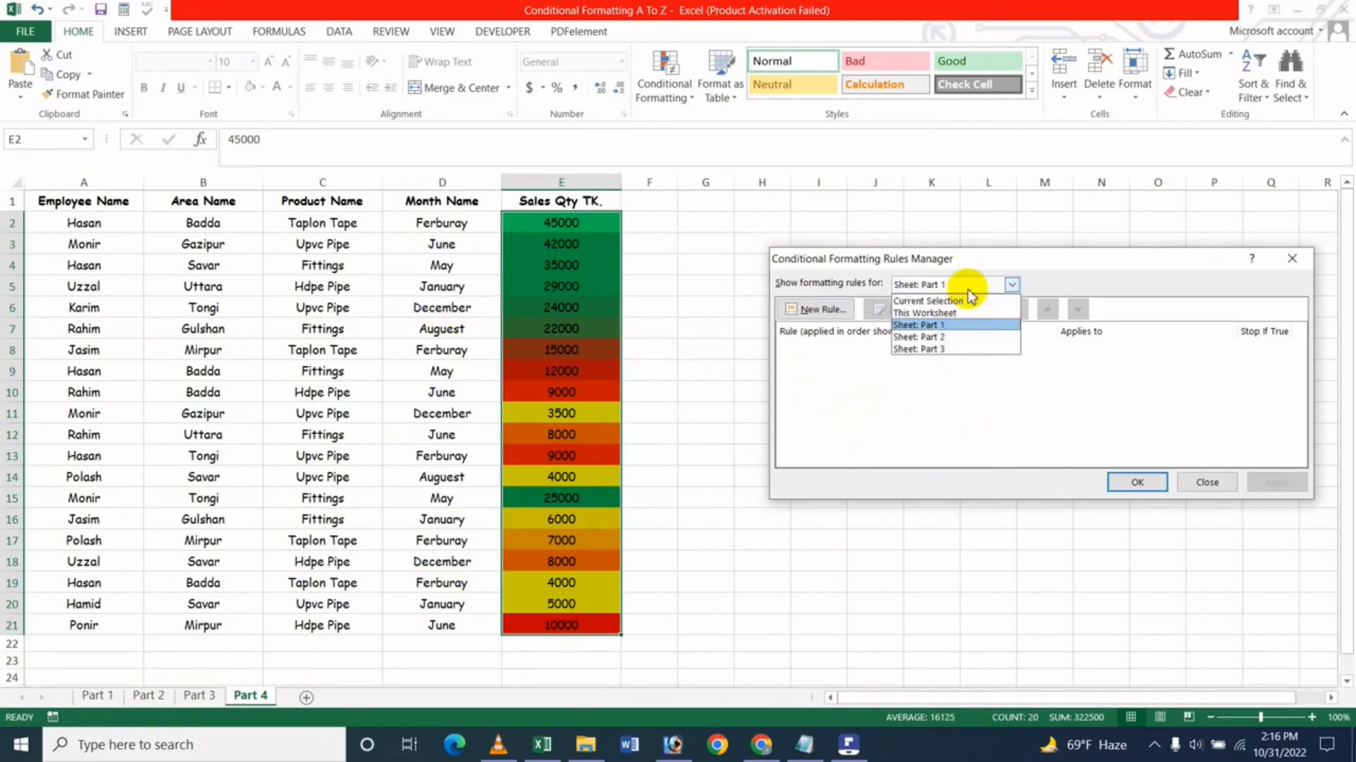
pyautogui.click(946, 315)
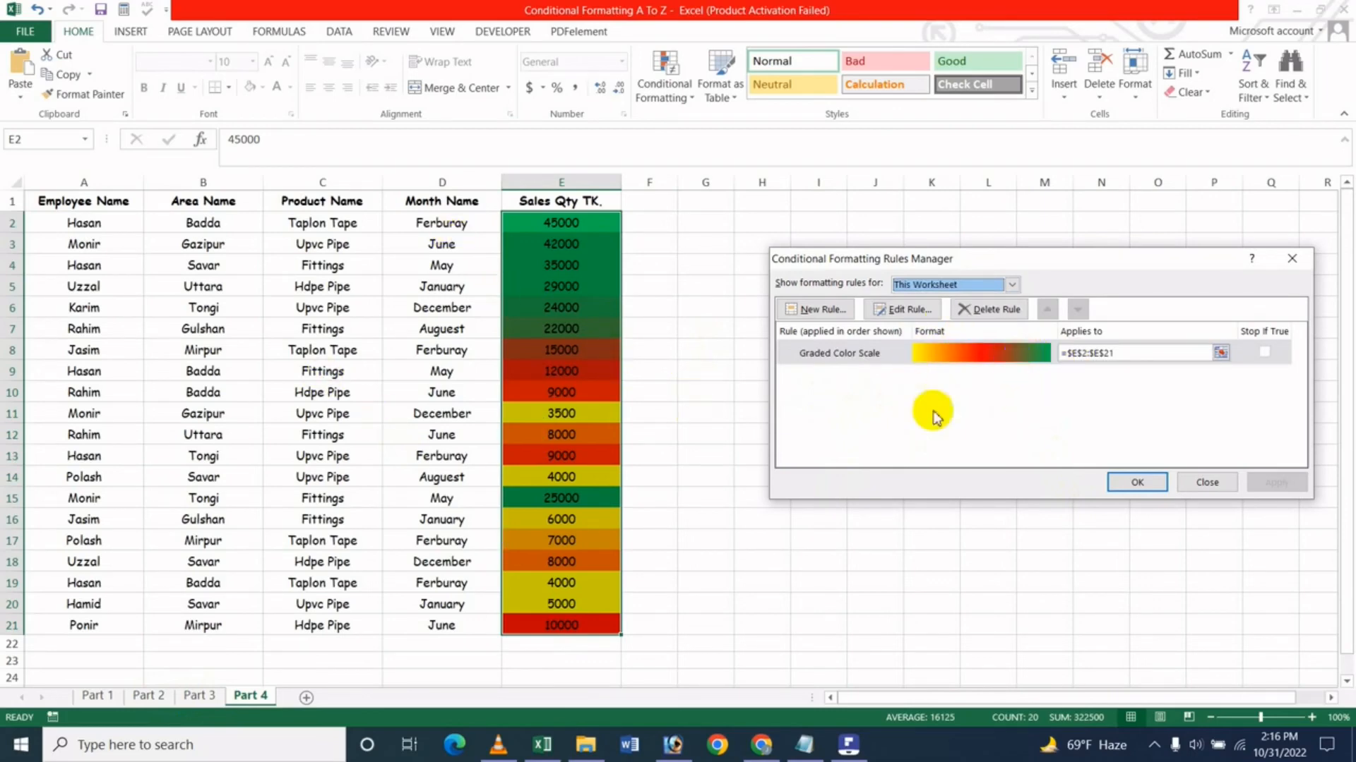
# - Delete the graded color scale rule from this worksheet, apply the deletion and close the rules manager
pyautogui.click(984, 311)
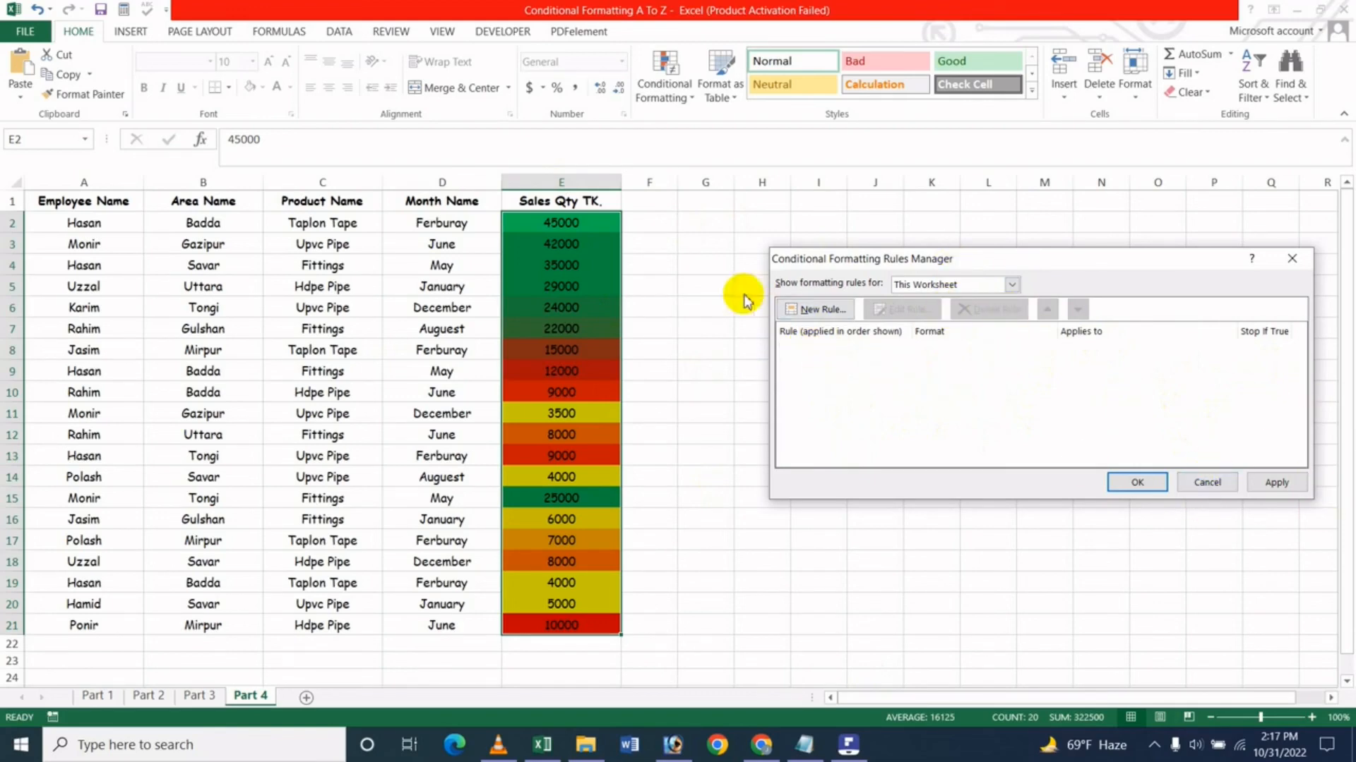
pyautogui.click(1294, 483)
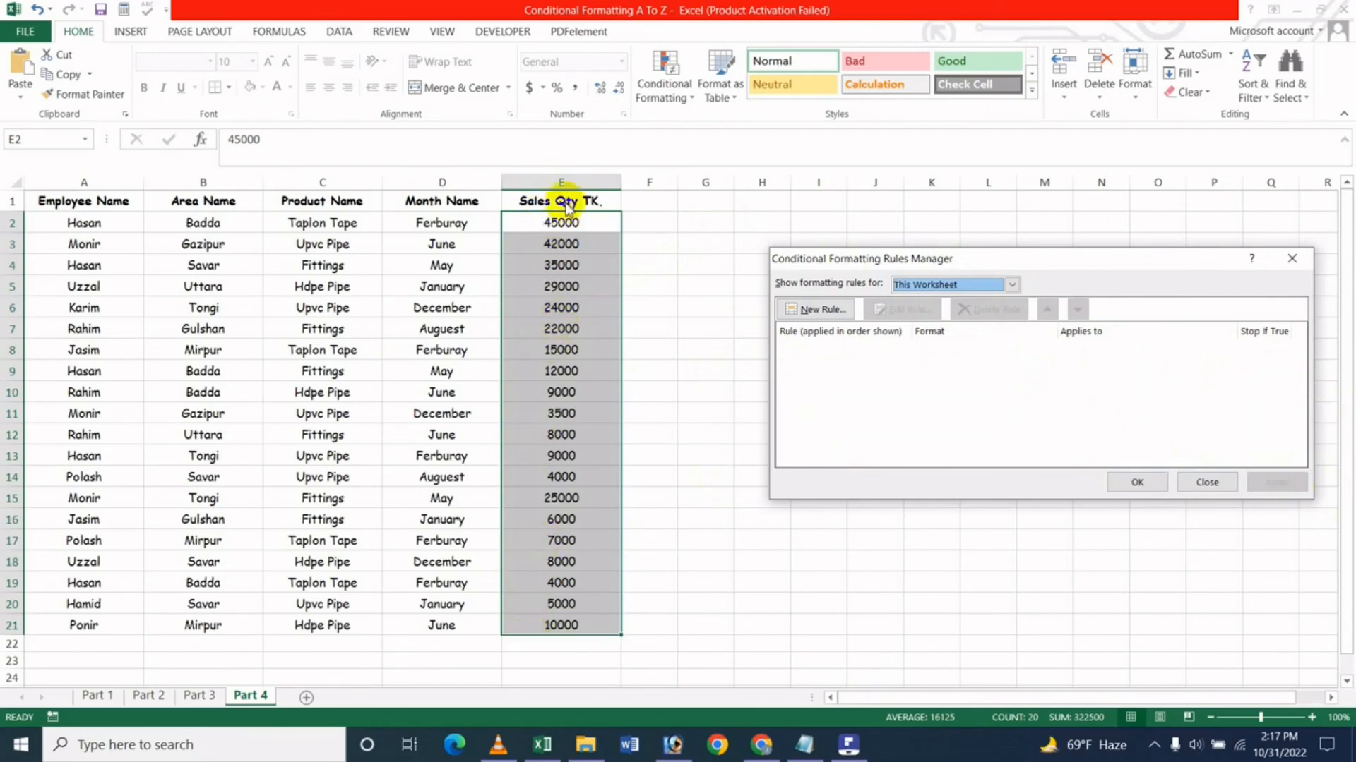
pyautogui.click(1137, 482)
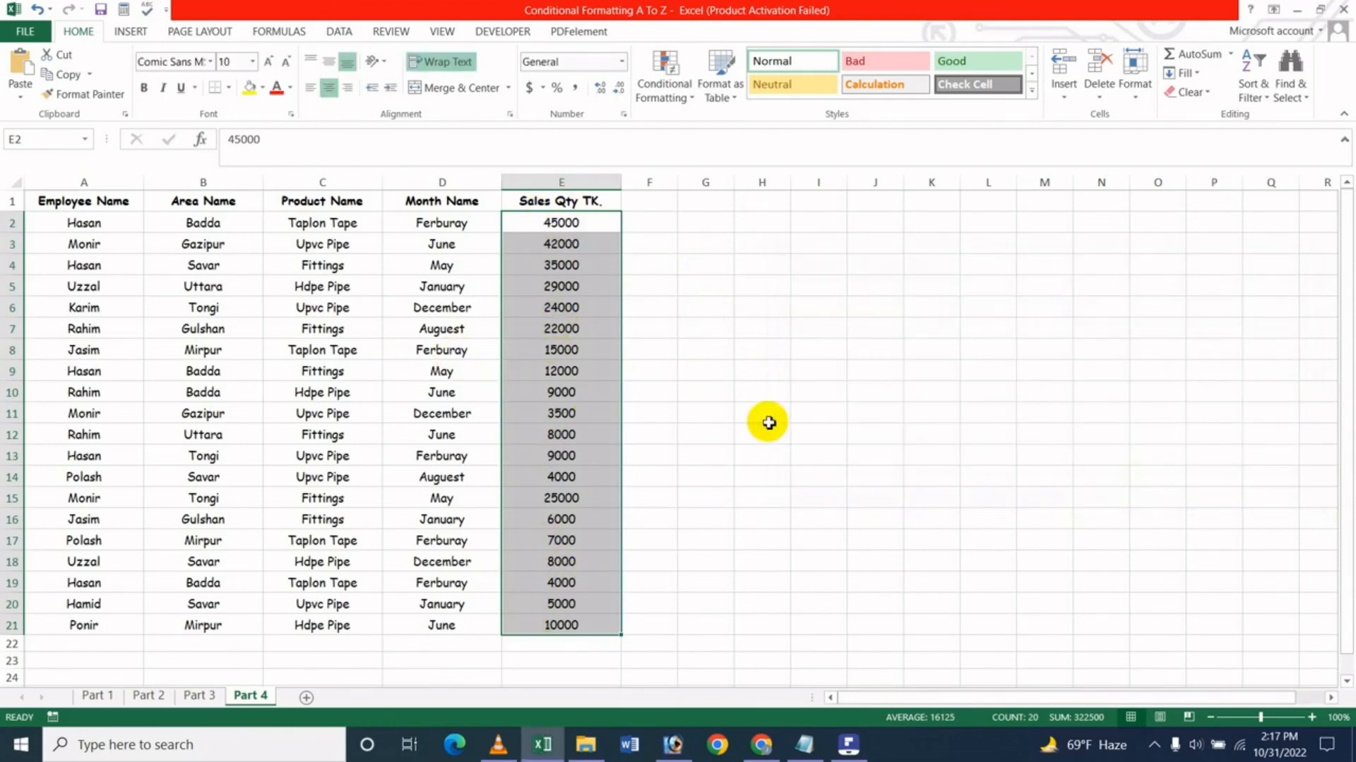
pyautogui.click(706, 370)
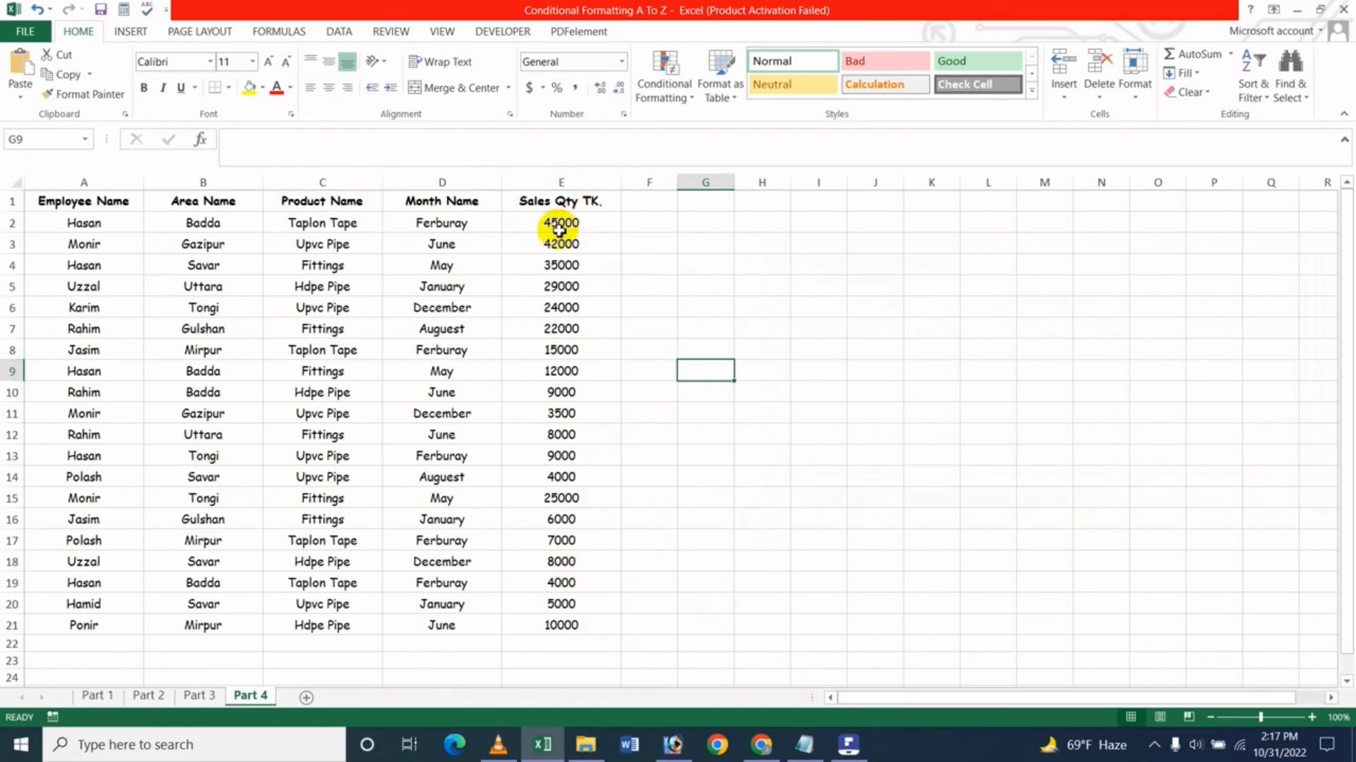
pyautogui.click(754, 283)
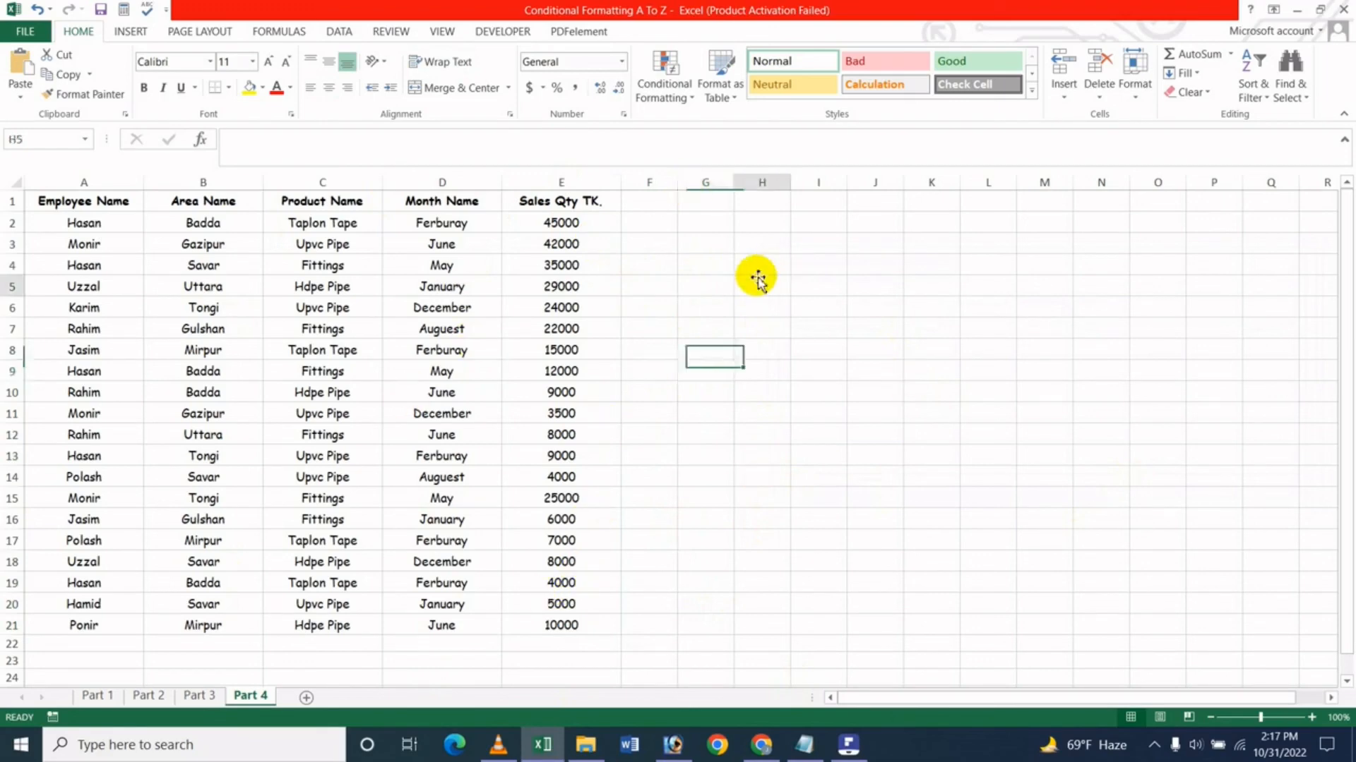
pyautogui.click(687, 99)
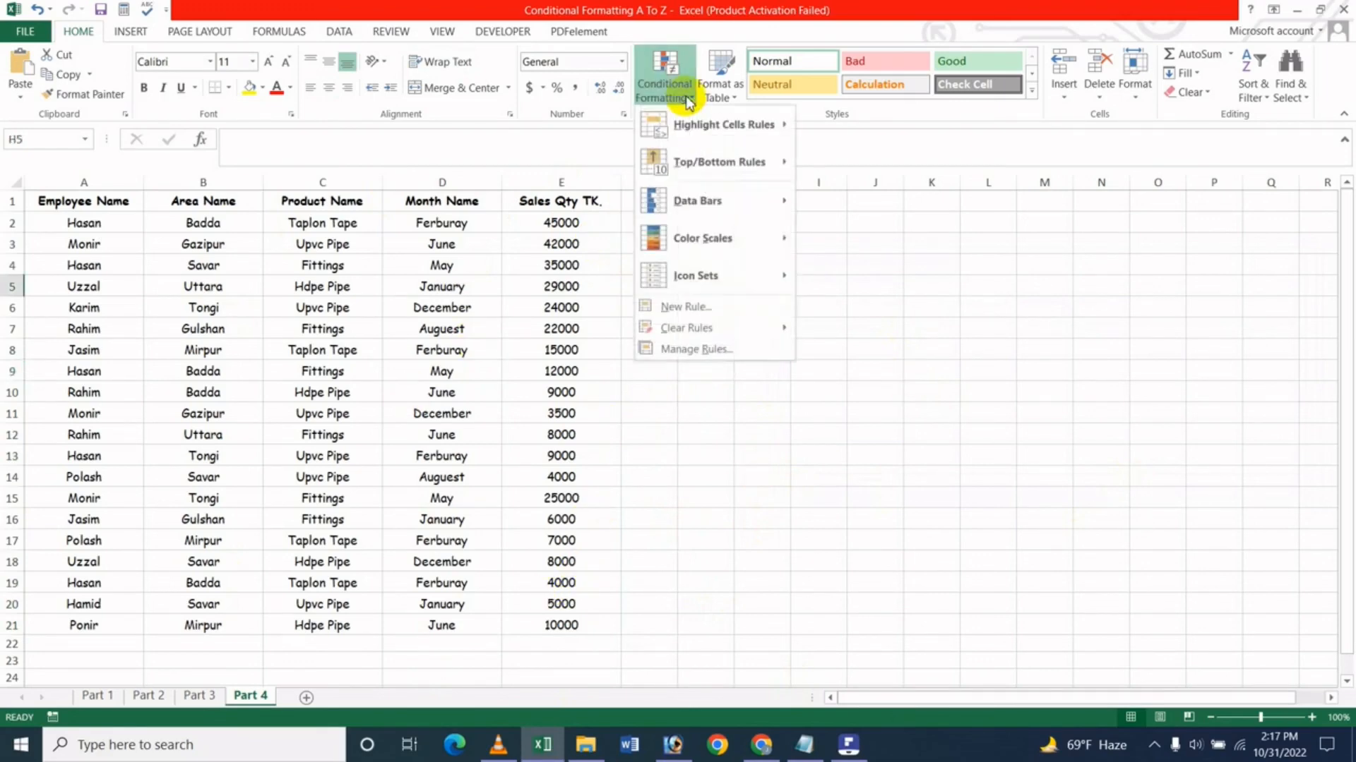
pyautogui.moveTo(734, 243)
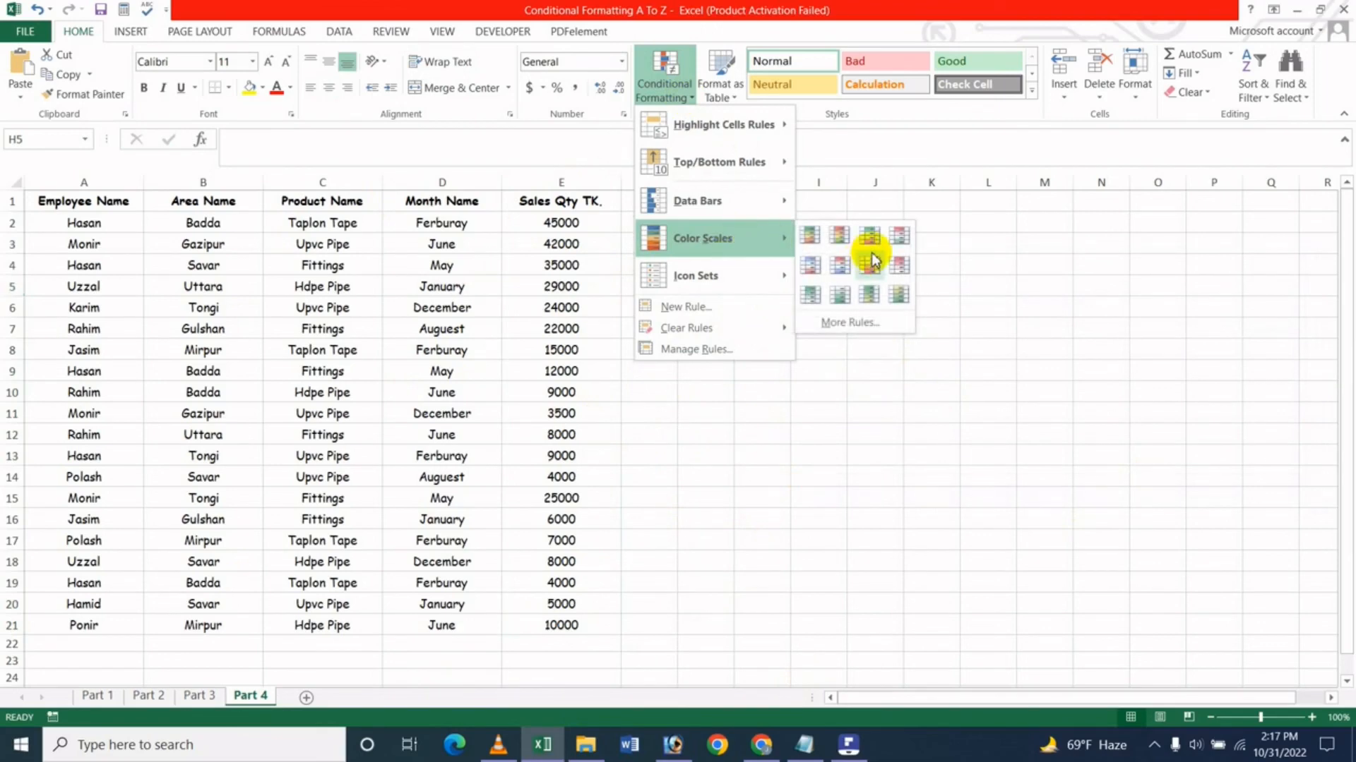
pyautogui.press('Escape')
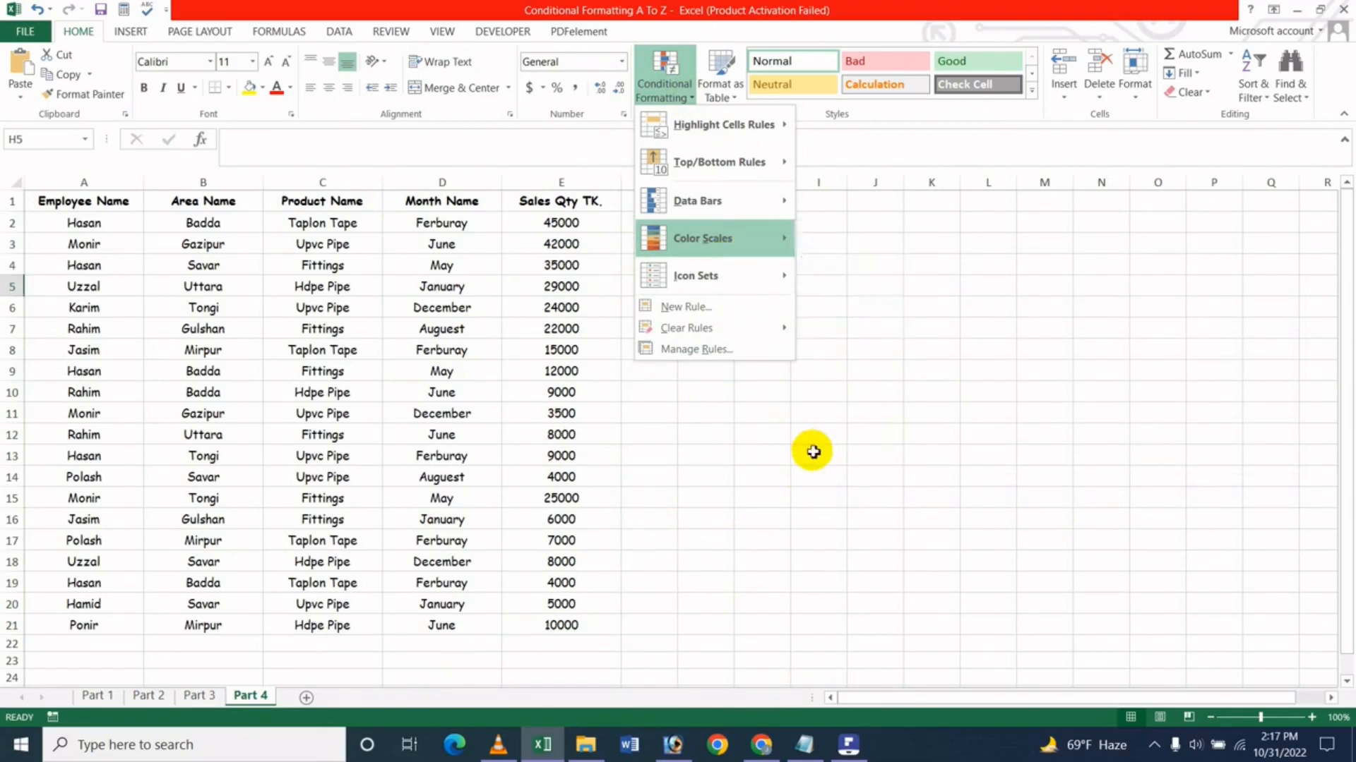
pyautogui.press('Escape')
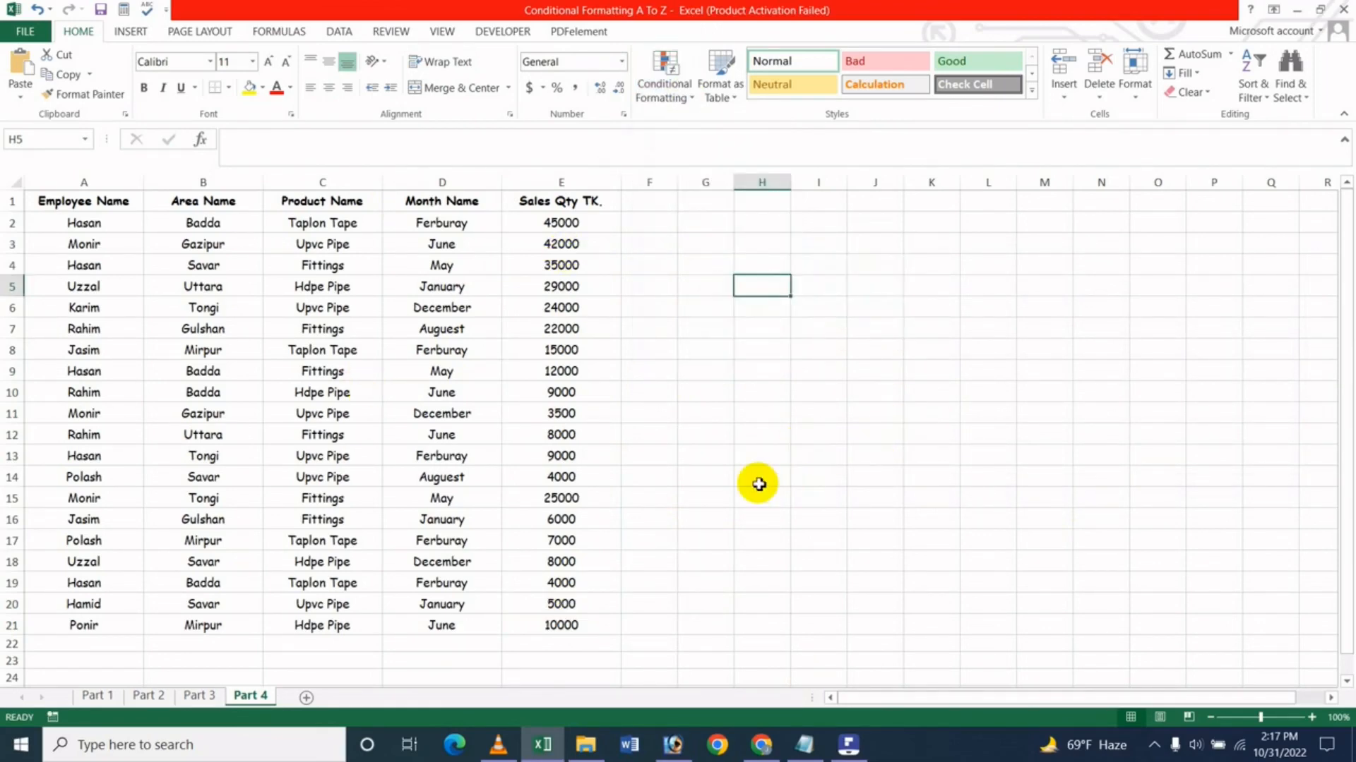
pyautogui.click(746, 422)
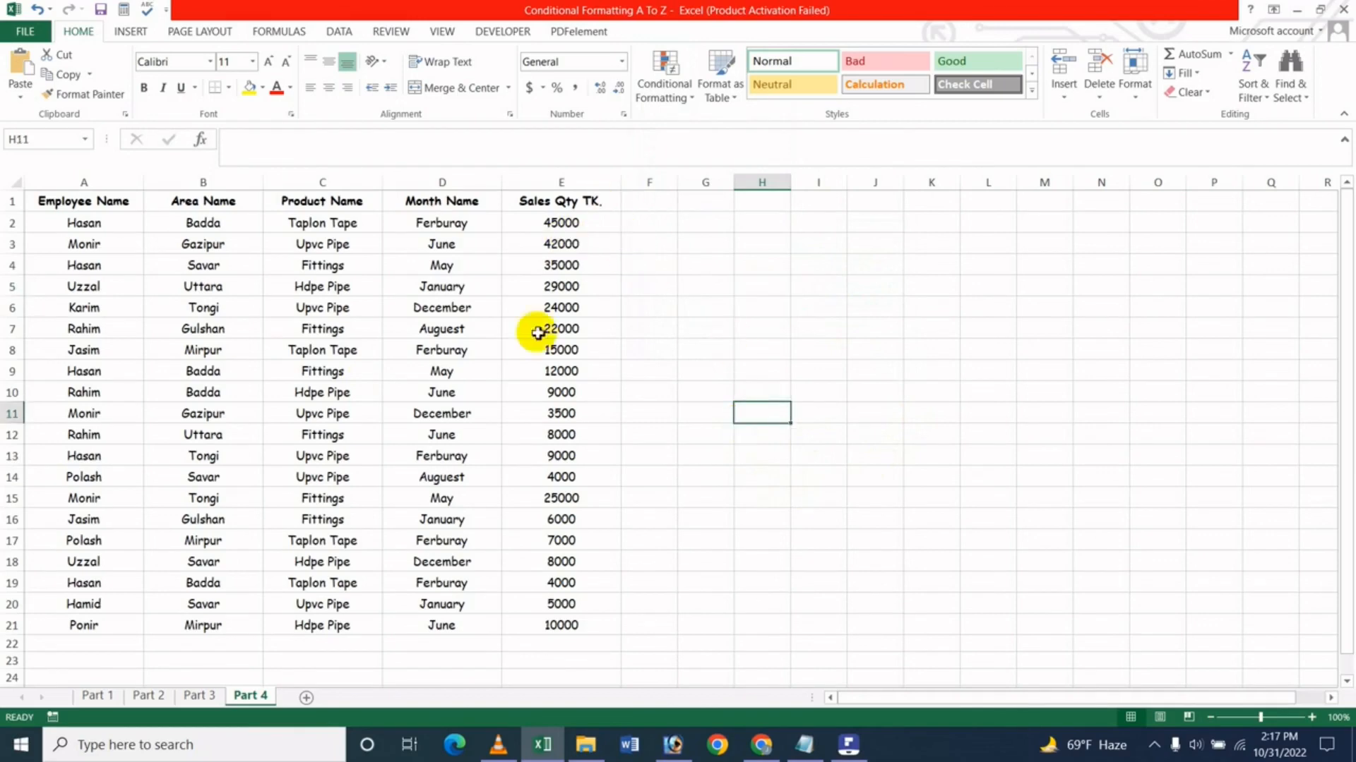
pyautogui.click(720, 345)
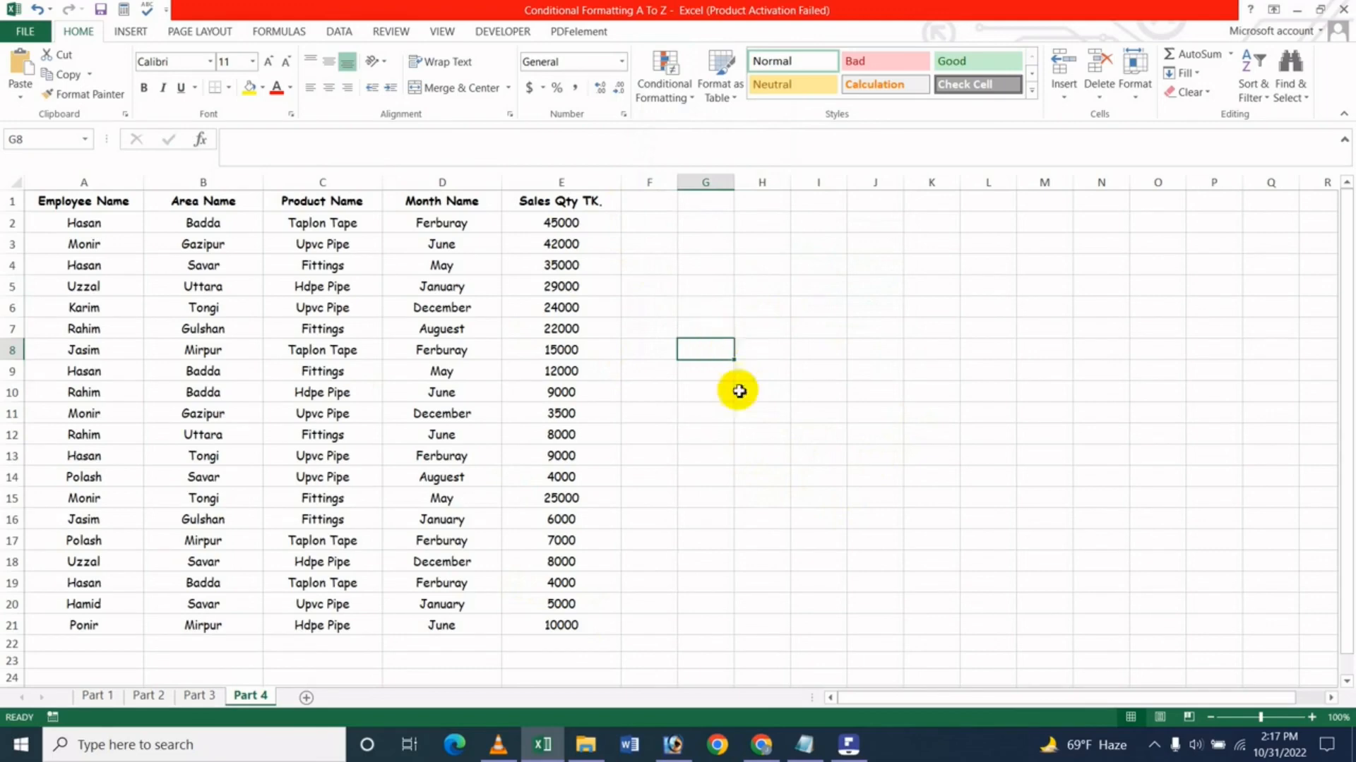
# - Switch to Chrome to show the JK Update Technology channel's videos on YouTube
pyautogui.click(761, 744)
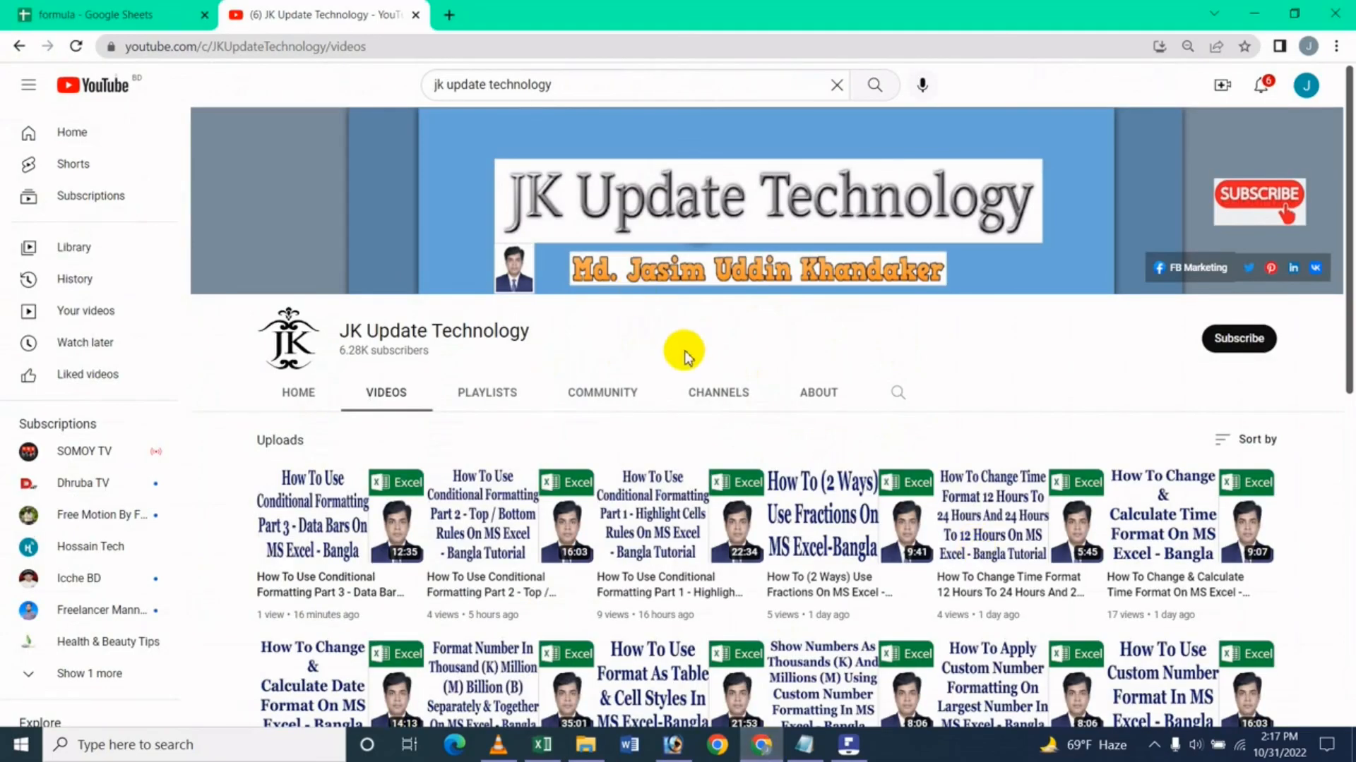